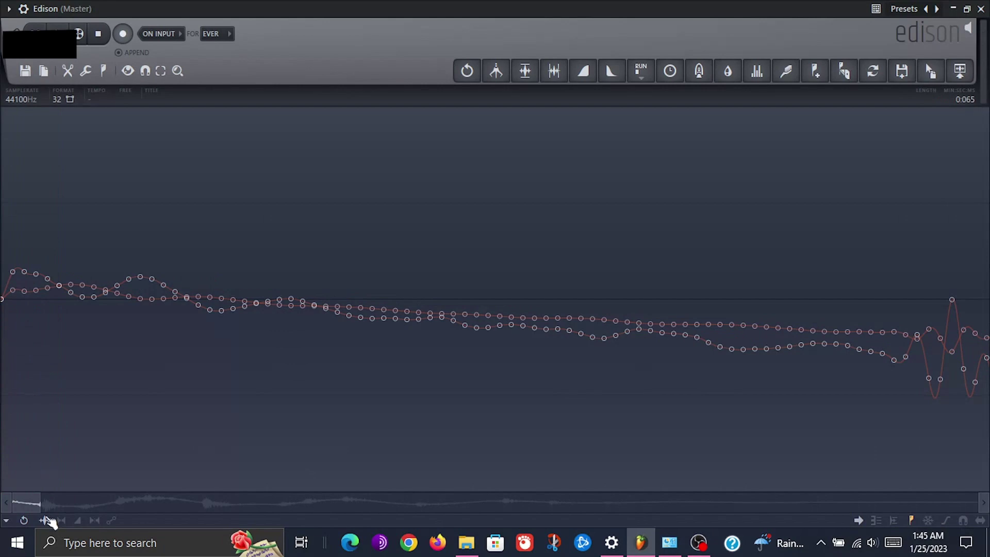
Place a second copy of the trimmed kick clip on Track 2 at the middle of the first bar
left_click_drag(39, 498, 260, 497)
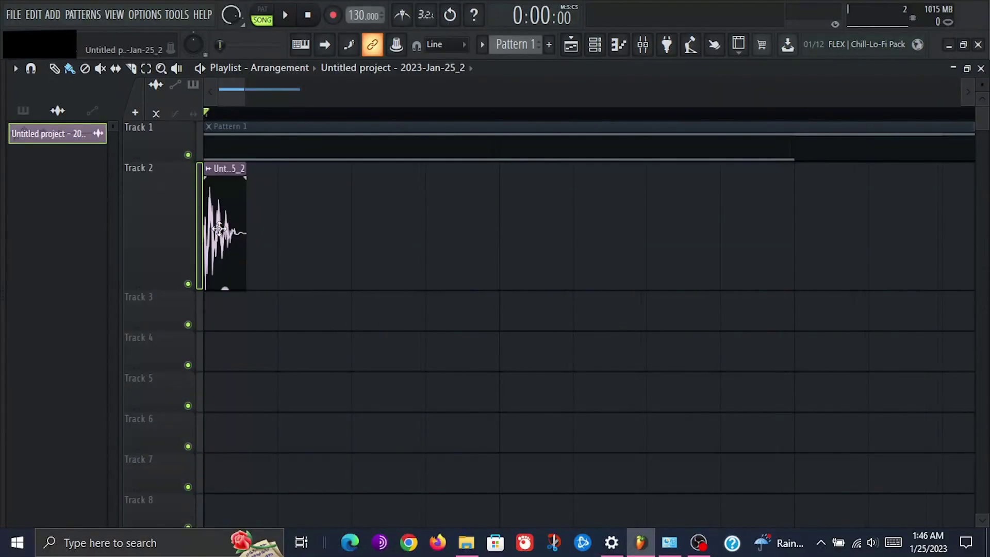
left_click(514, 249)
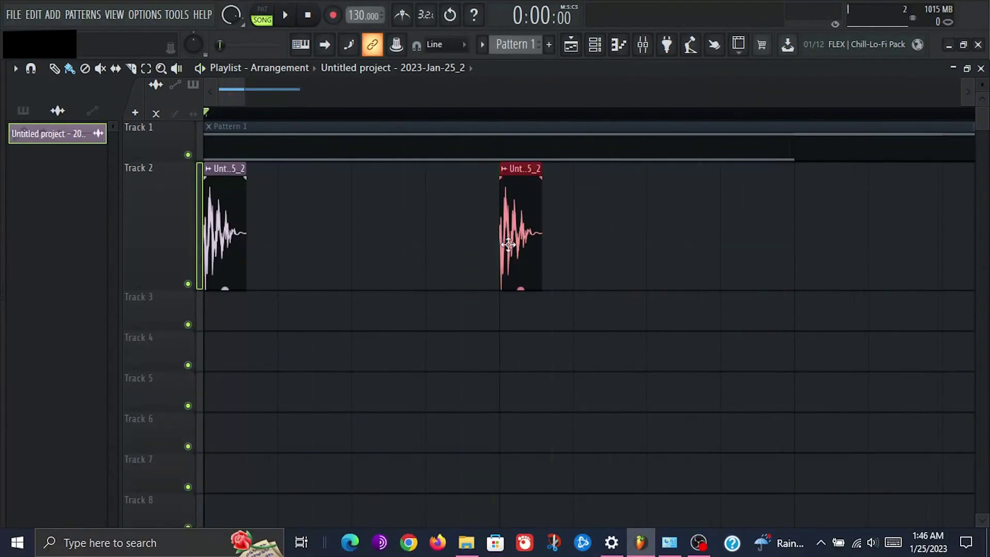
right_click(509, 245)
scroll(505, 90, "down", 3)
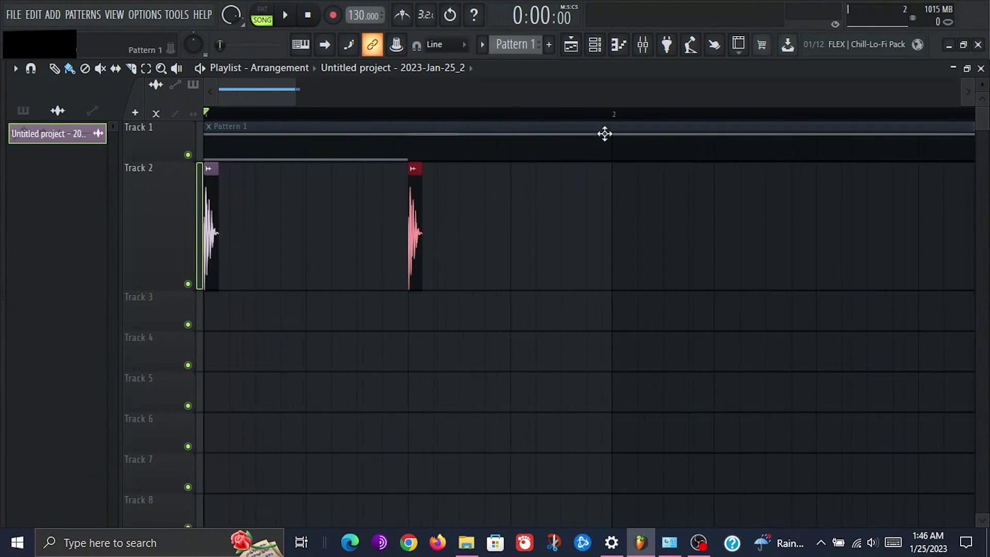
Select the first bar of the playlist as the loop range and play it back
left_click_drag(618, 126, 203, 150)
key("alt+F8")
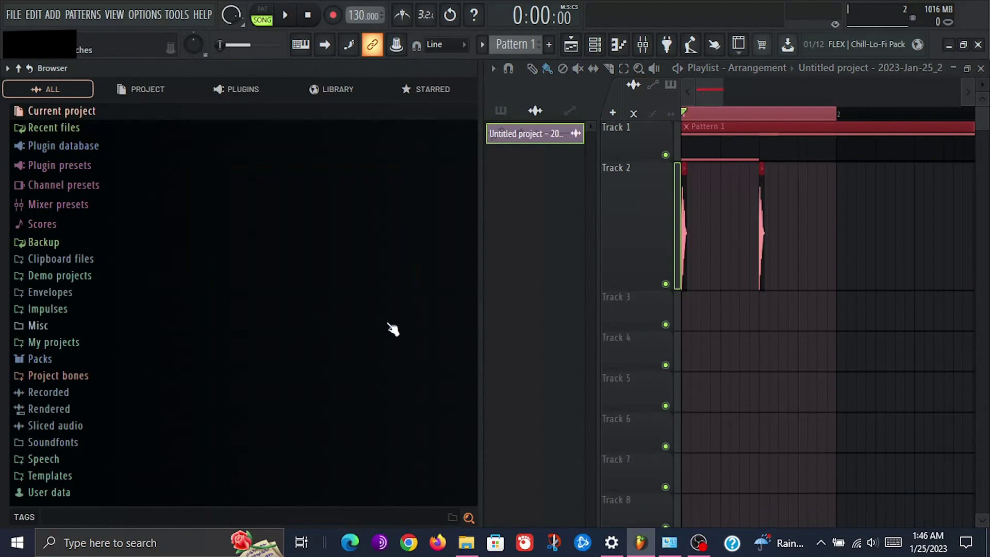
key("alt+F8")
key("space")
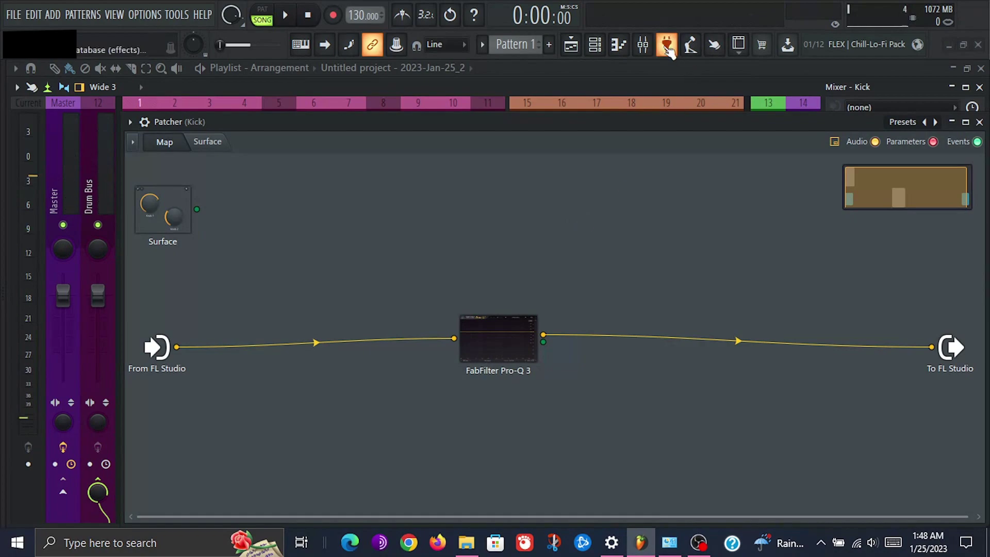
Insert a Transient Shaper before FabFilter Pro-Q 3 in the Kick track's Patcher and open it in an enlarged window
left_click(667, 47)
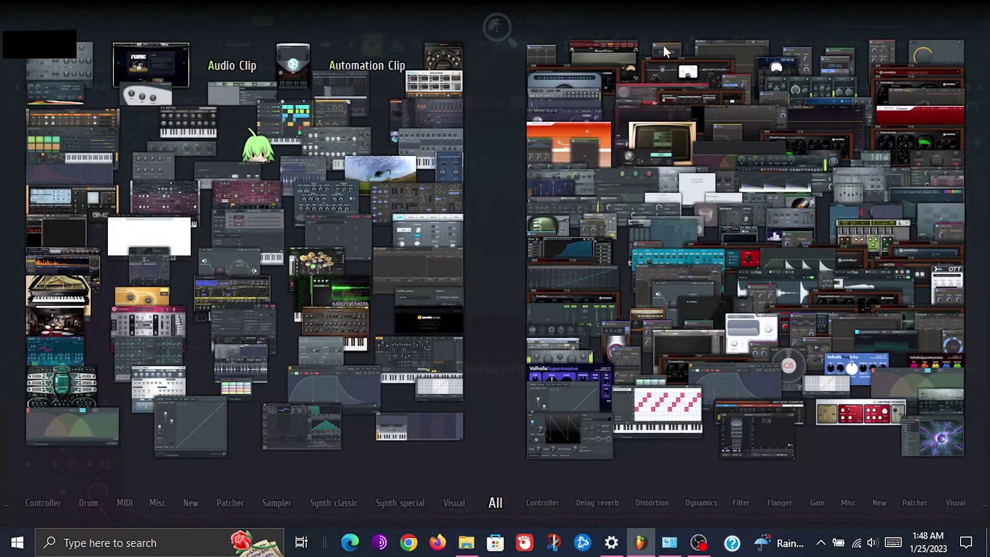
type("tra")
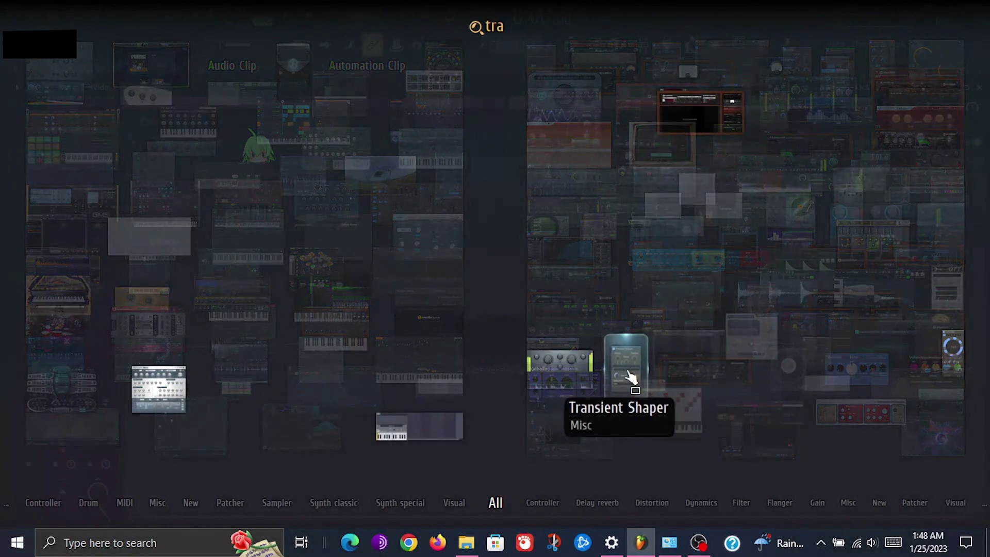
left_click_drag(631, 378, 450, 342)
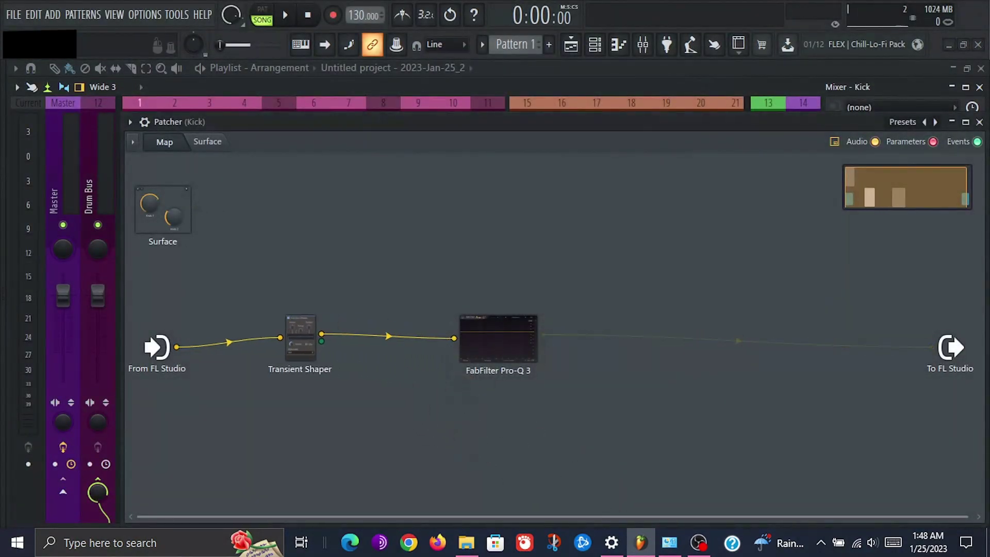
left_click(306, 352)
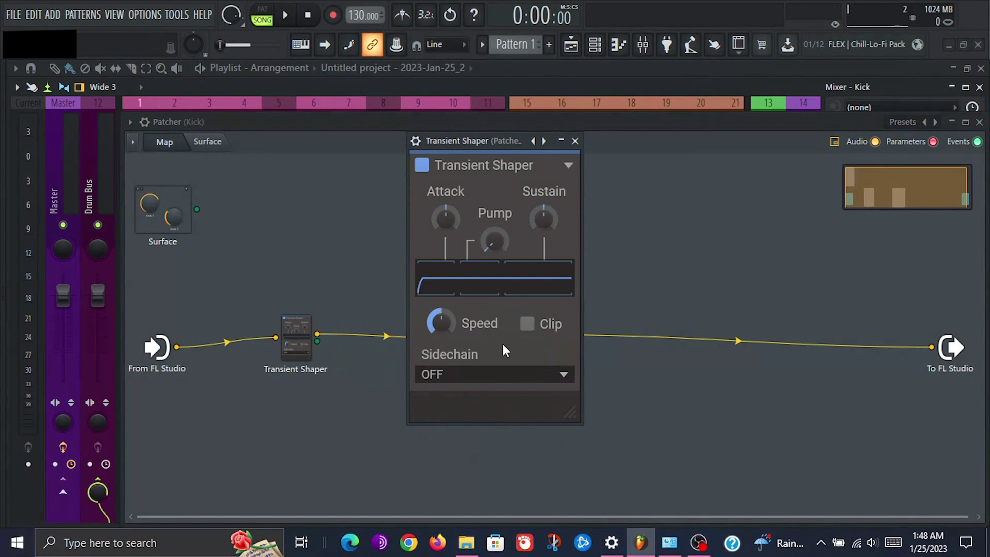
left_click_drag(578, 416, 733, 510)
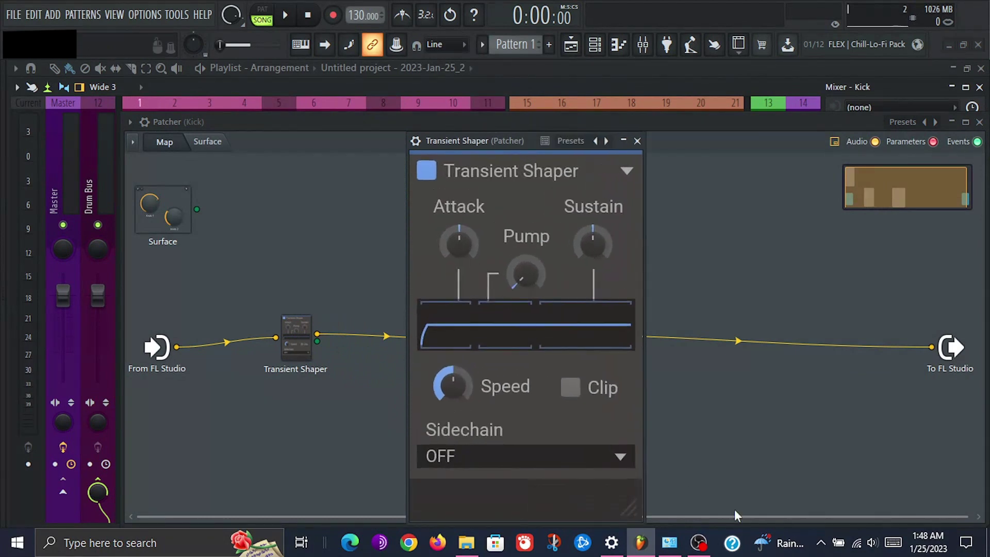
left_click_drag(500, 141, 426, 107)
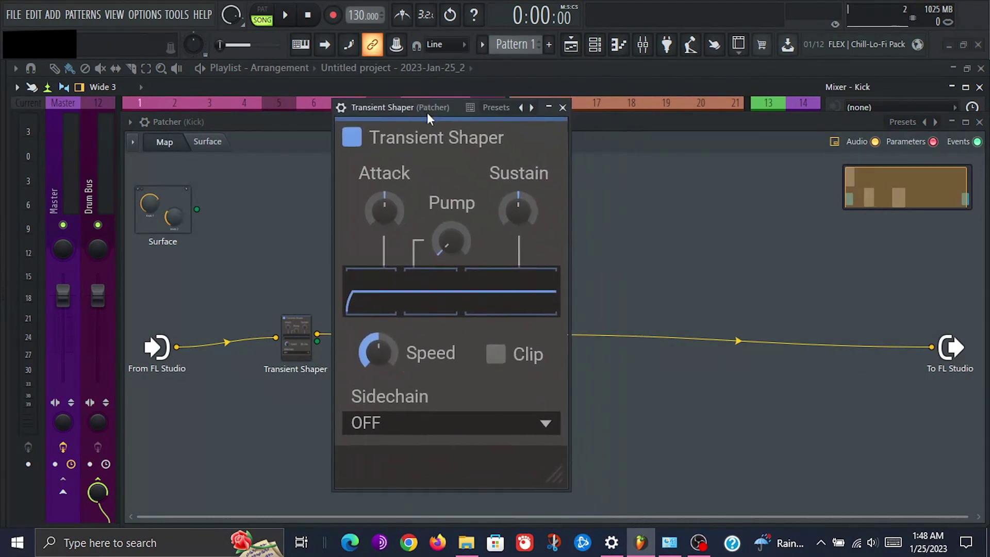
Enable Clip and raise Attack well above neutral in the Transient Shaper while the kick loop plays
key("space")
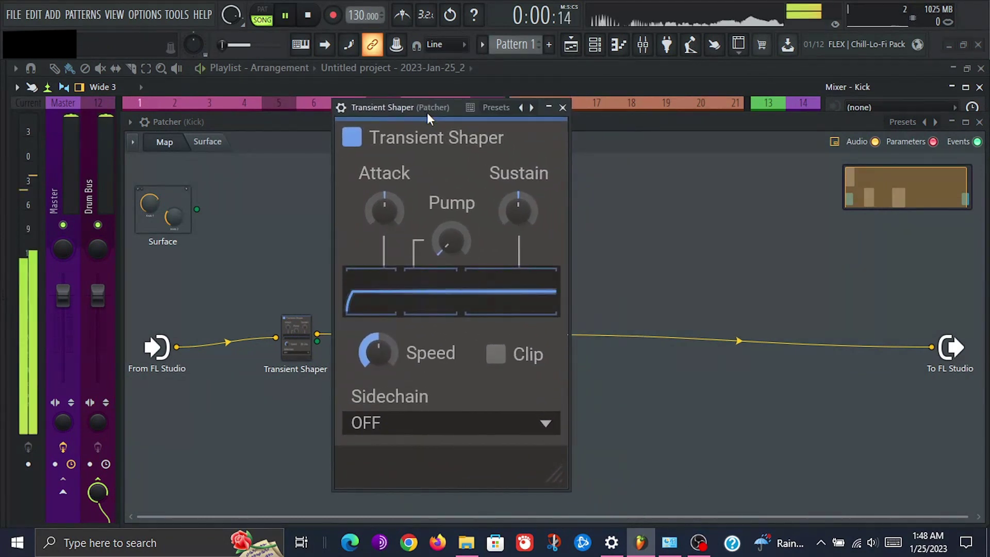
left_click(488, 361)
mouse_move(385, 230)
left_mouse_down()
mouse_move(385, 190)
mouse_move(383, 238)
left_mouse_up()
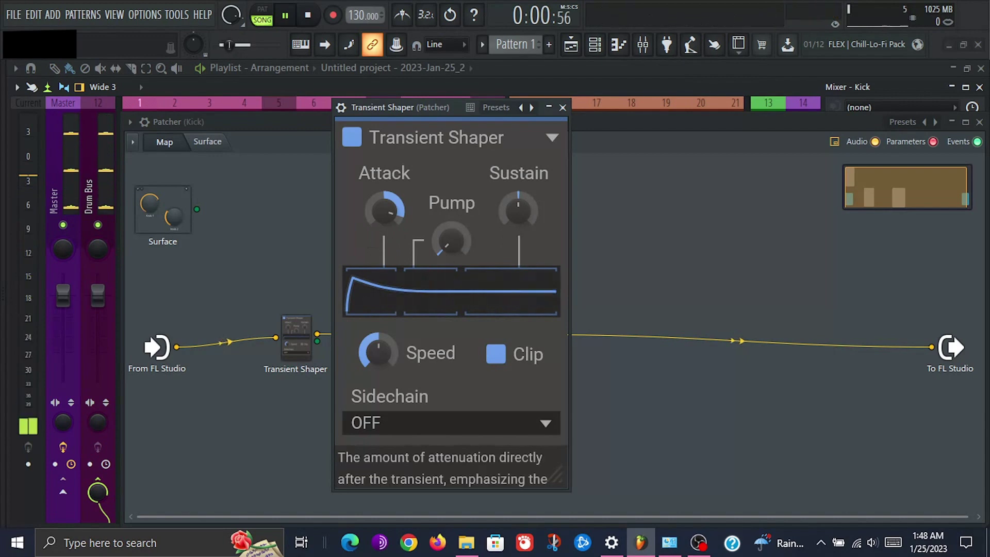
Sweep the Transient Shaper's Pump amount by ear and settle it at roughly a third of its range
left_click_drag(450, 240, 451, 239)
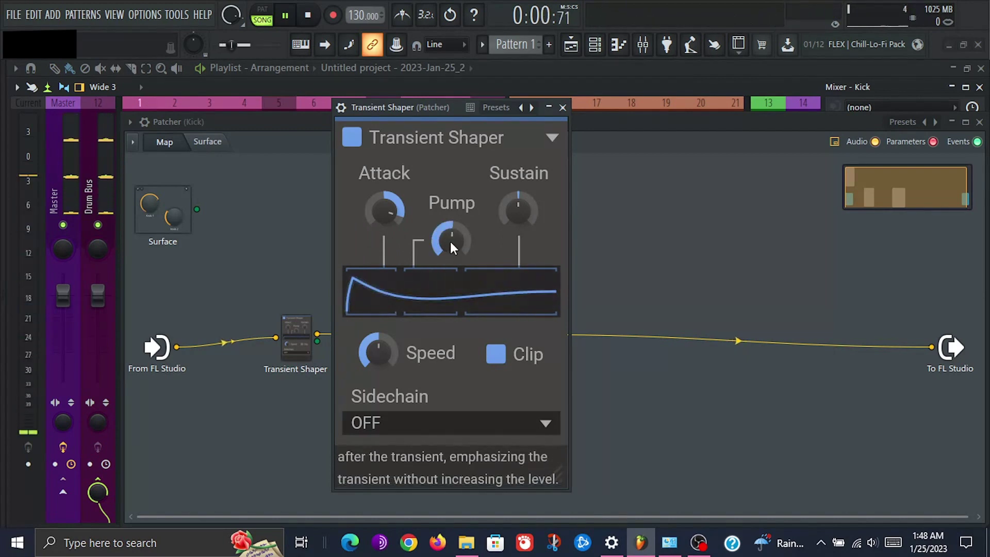
scroll(450, 238, "up", 10)
scroll(451, 243, "down", 15)
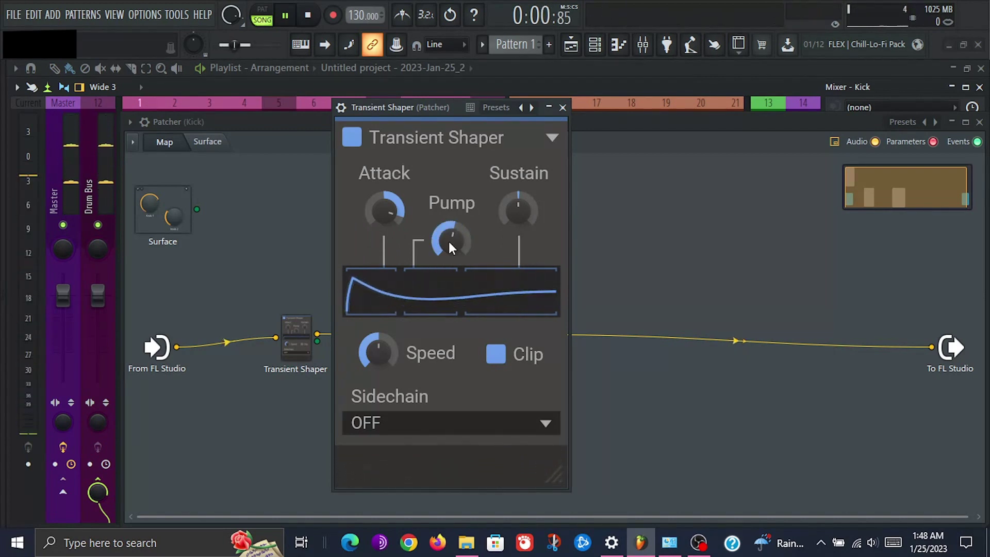
scroll(441, 251, "up", 5)
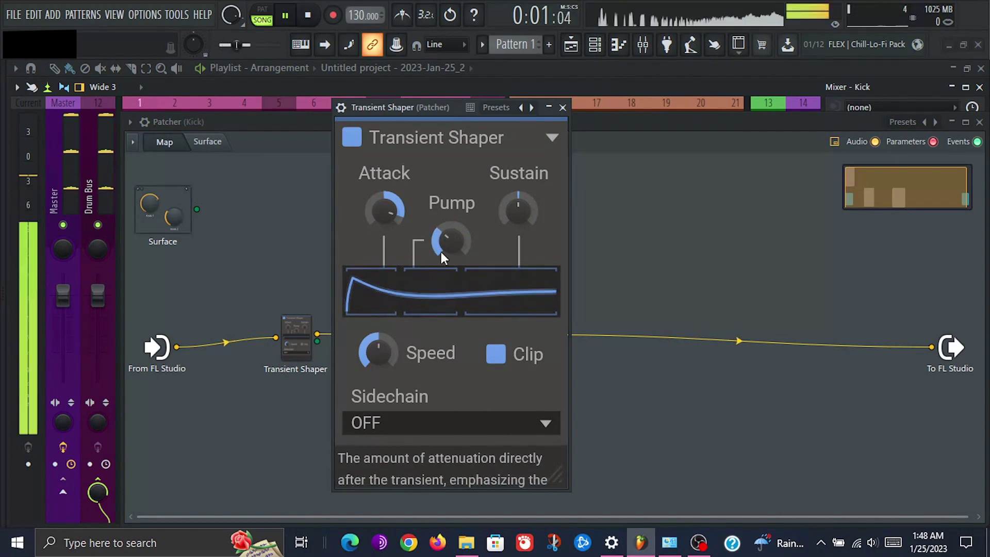
Audition the Transient Shaper's Sustain across its range and leave it slightly above zero
scroll(520, 217, "up", 10)
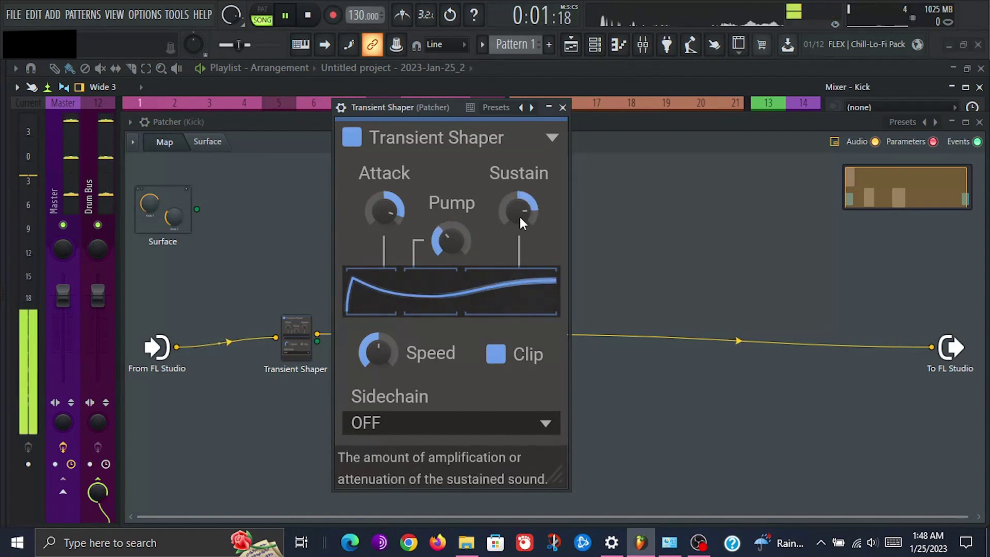
scroll(520, 216, "down", 20)
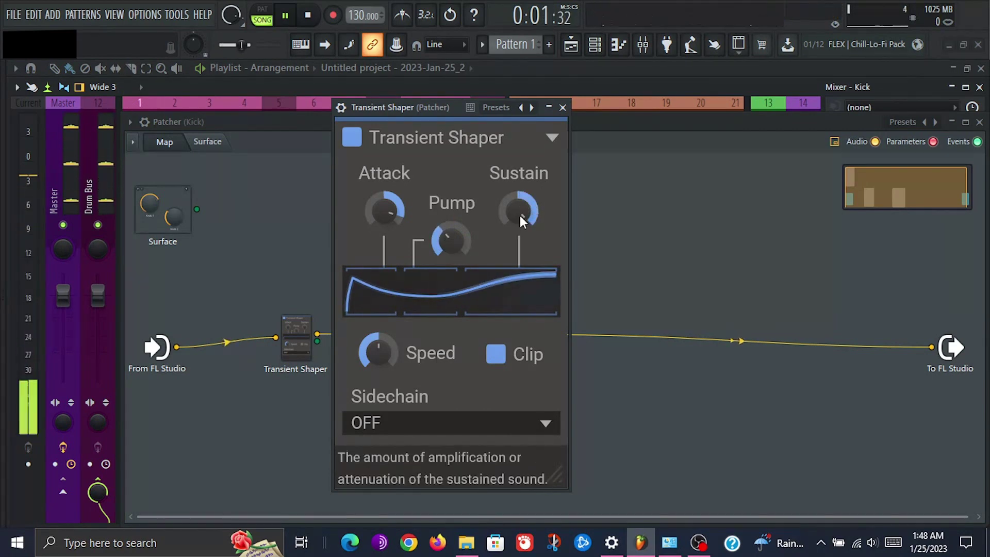
scroll(520, 216, "up", 15)
scroll(520, 215, "down", 8)
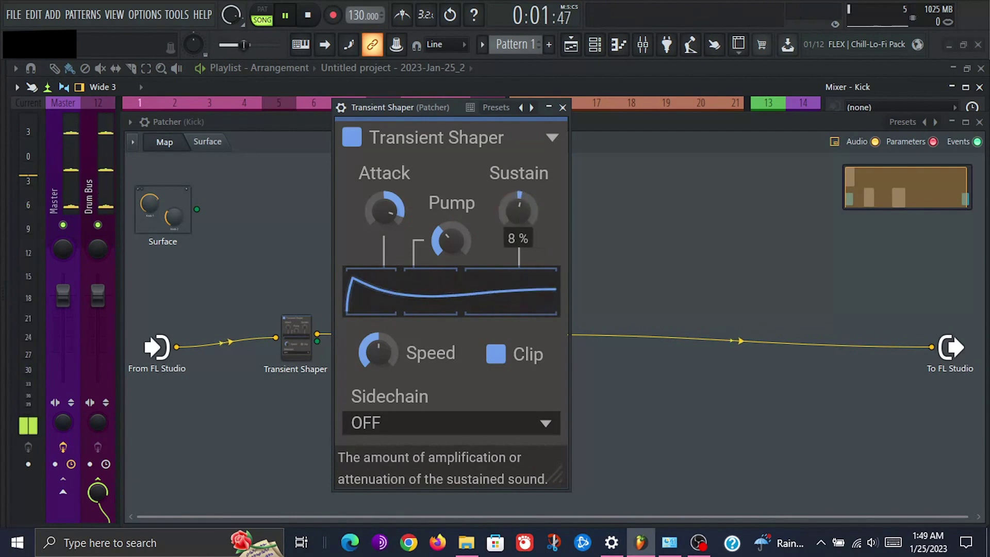
Audition low and high Speed values in the Transient Shaper, settle slightly above the midpoint, and close it with playback stopped
scroll(381, 345, "down", 10)
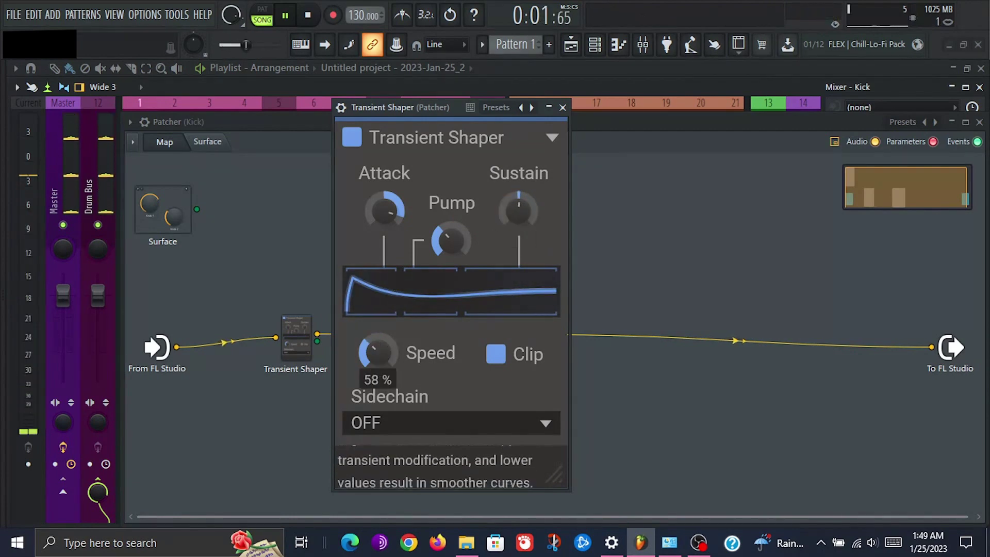
scroll(381, 345, "up", 20)
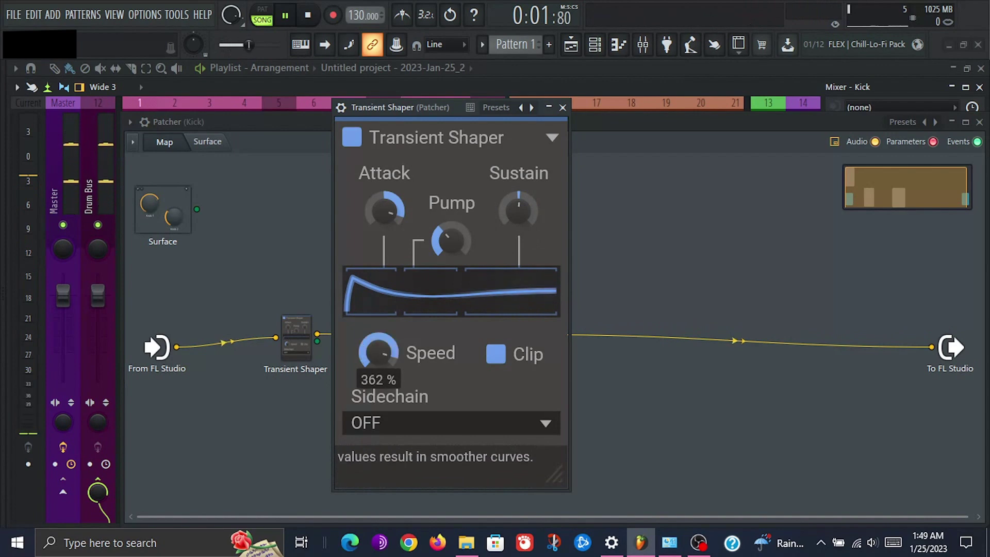
scroll(377, 349, "down", 20)
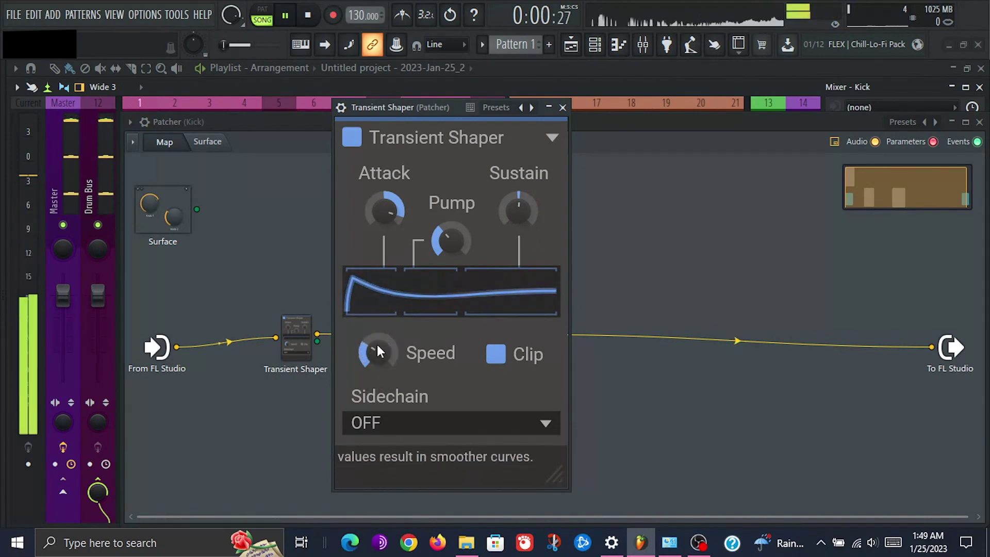
scroll(379, 350, "up", 5)
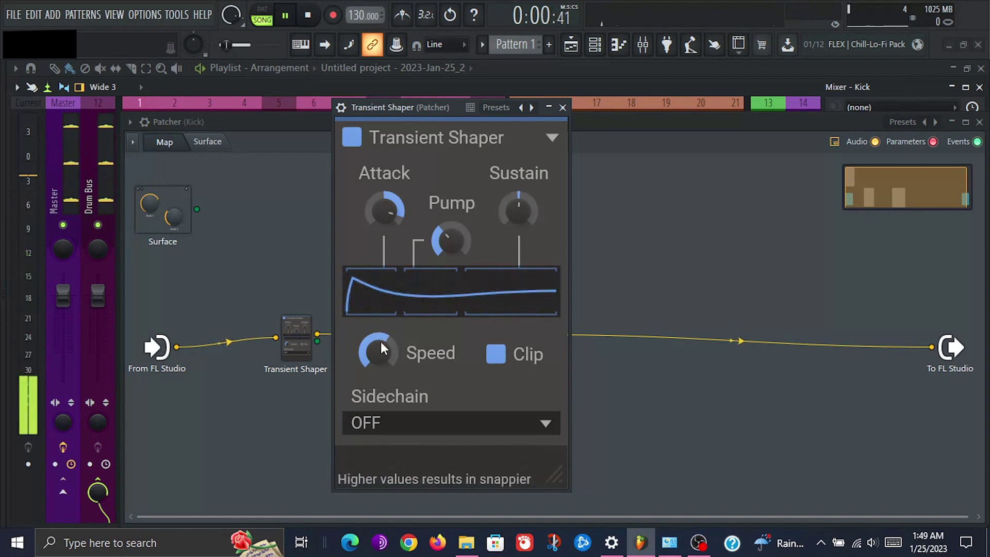
scroll(379, 341, "up", 2)
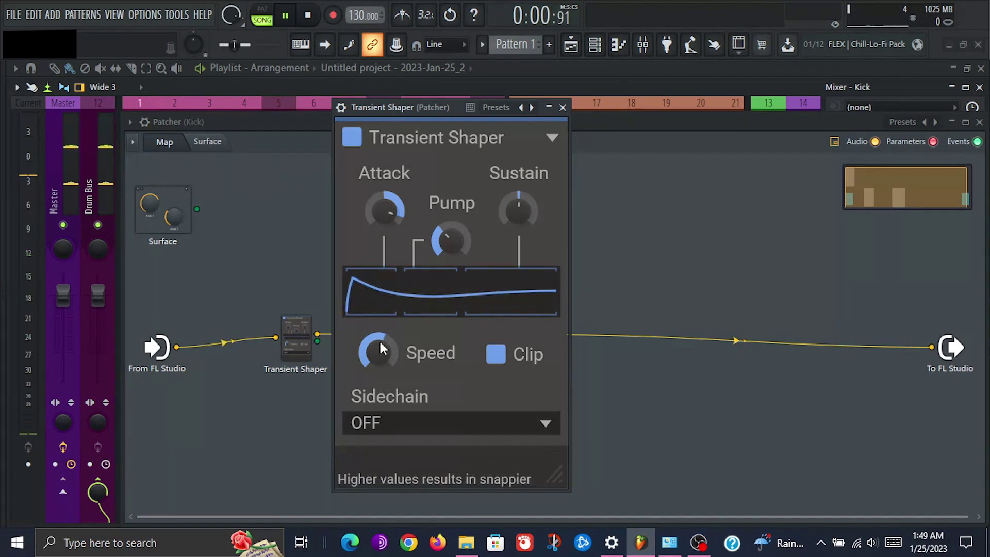
left_click(562, 108)
key("space")
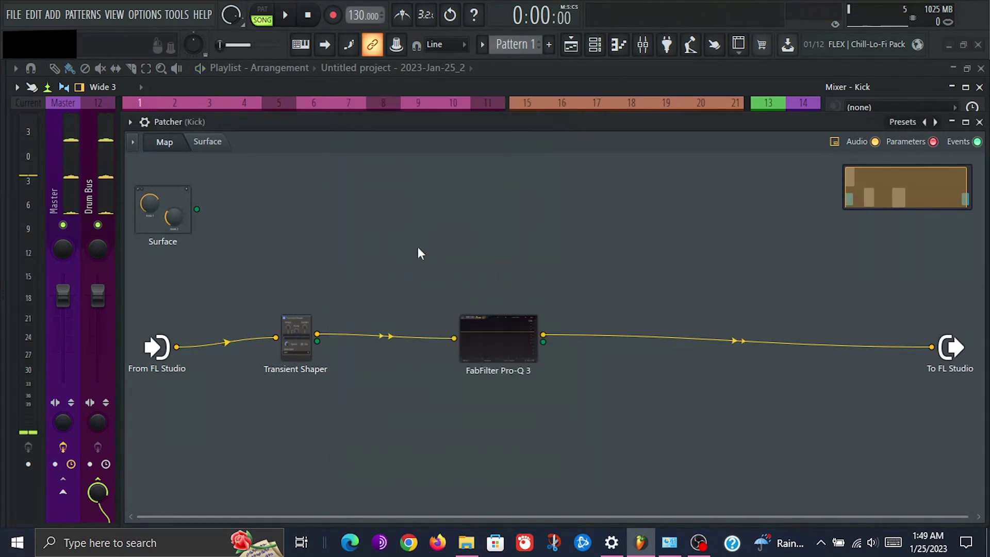
Insert a Transient Processor between the Transient Shaper and FabFilter Pro-Q 3 and open it
left_click(667, 45)
type("tra")
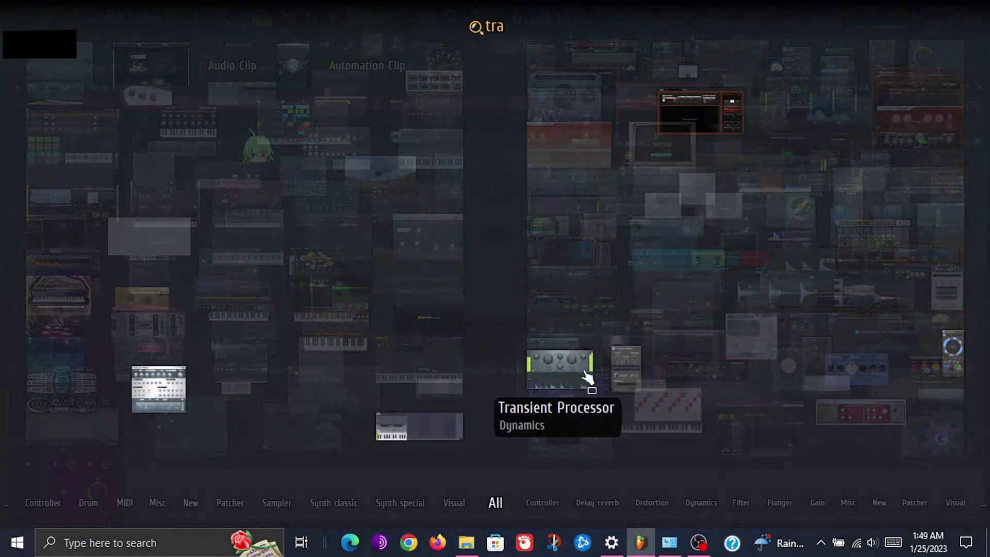
left_click_drag(588, 377, 323, 338)
left_click(388, 354)
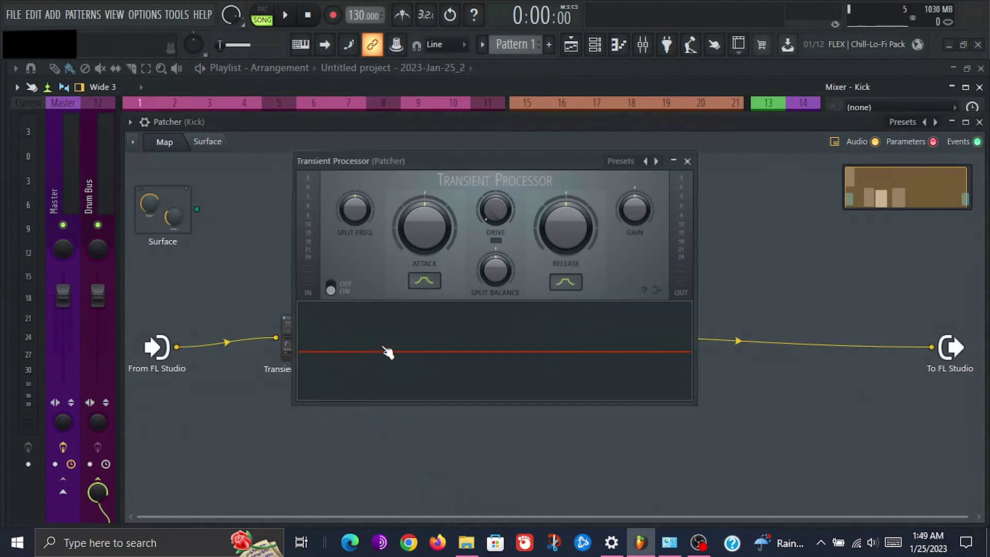
Set the Transient Processor's Attack to the sharp shape and its maximum amount during playback, and close the plugin after stopping
key("space")
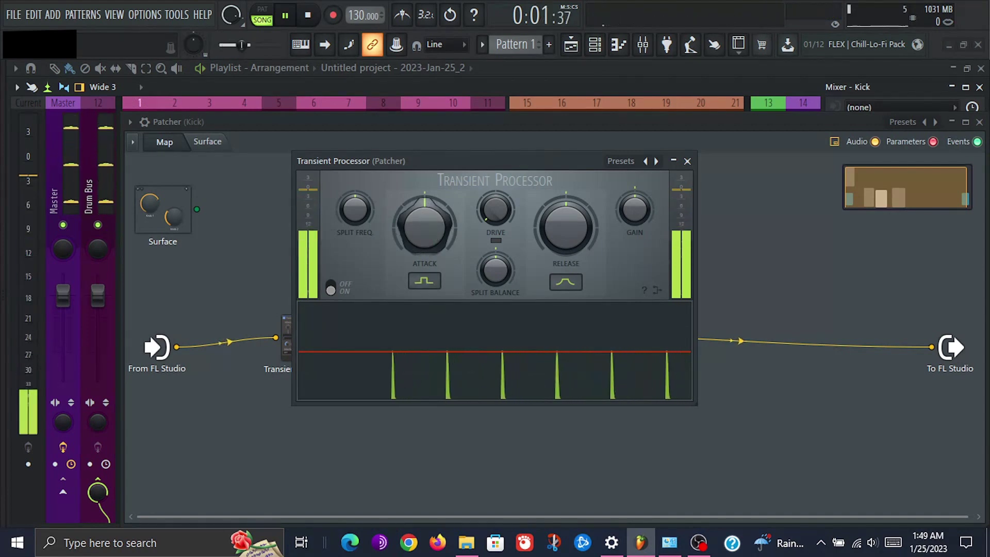
left_click_drag(431, 228, 431, 188)
key("space")
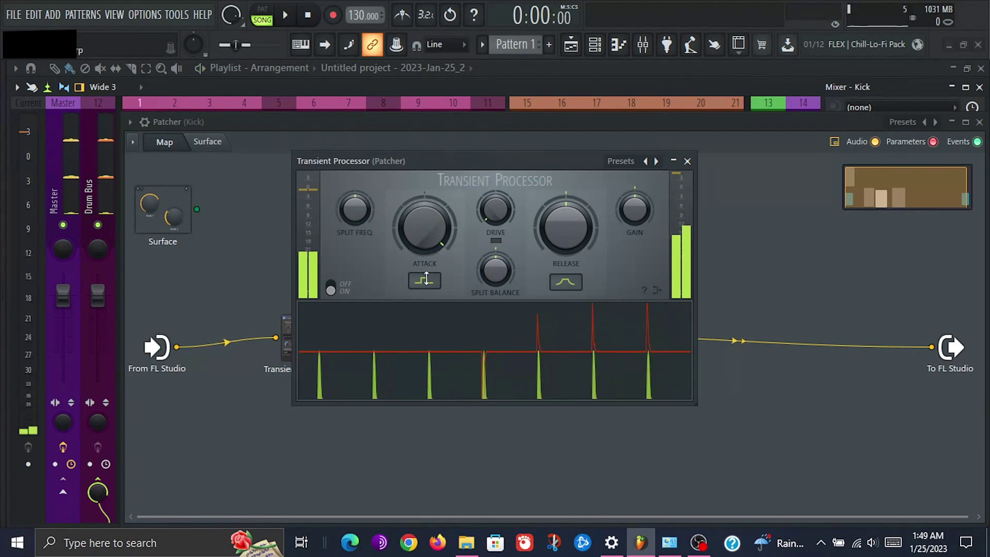
left_click(688, 161)
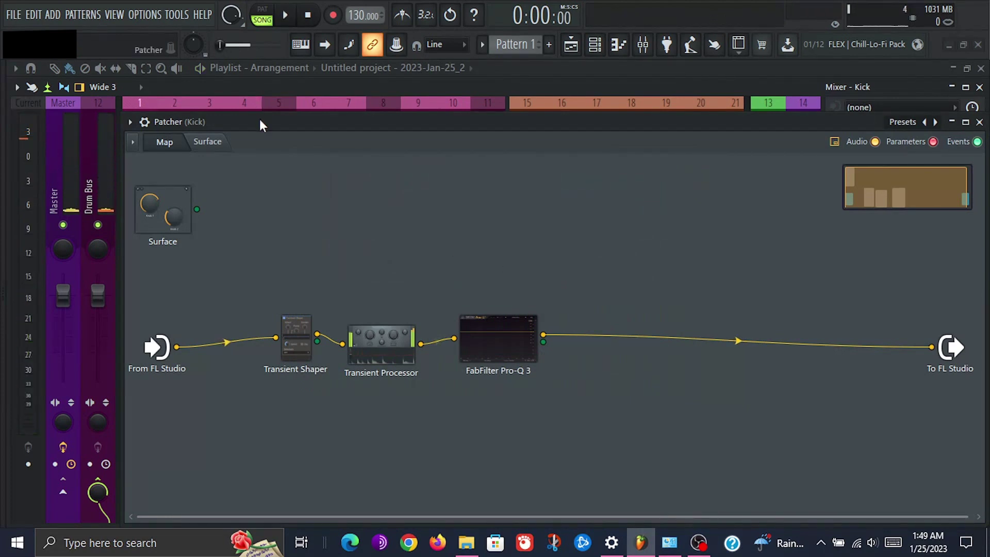
Reopen the Kick track's Patcher, insert a Limiter between FabFilter Pro-Q 3 and the output, and open it
left_click(979, 123)
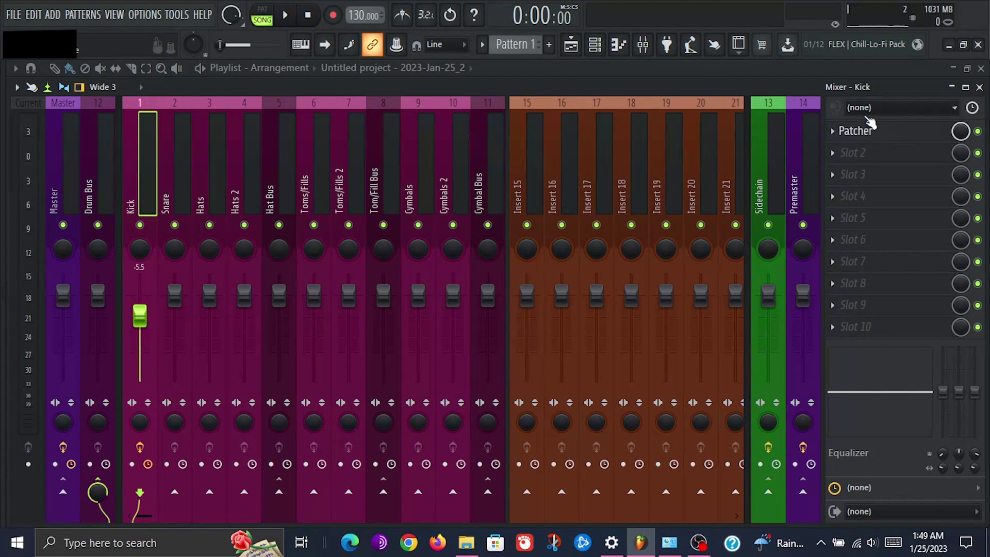
left_click(870, 133)
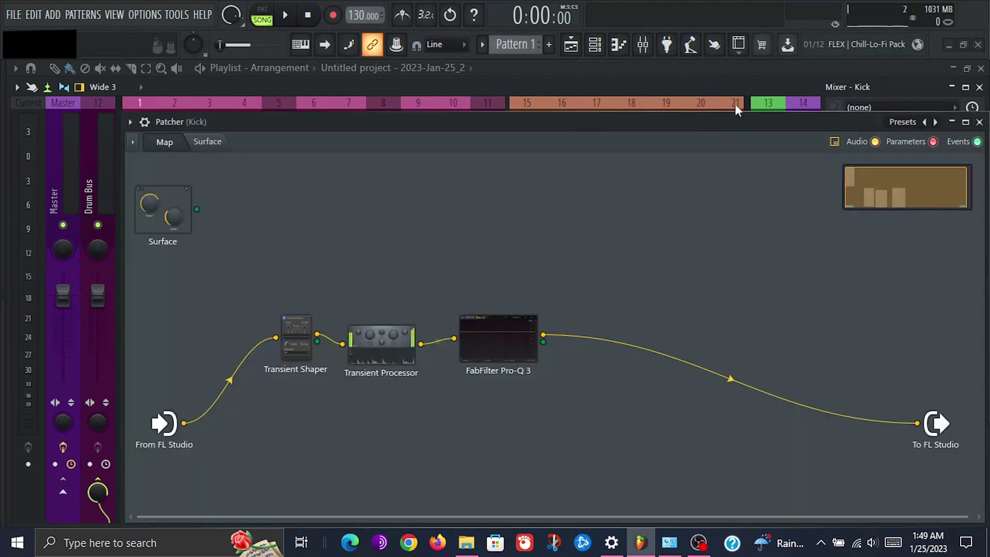
left_click(668, 45)
type("lim")
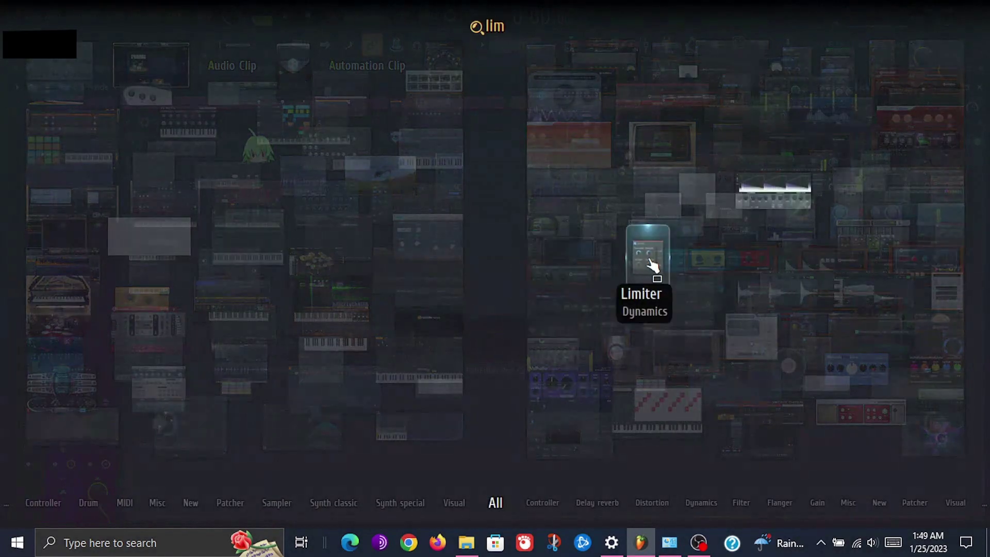
left_click_drag(651, 265, 783, 420)
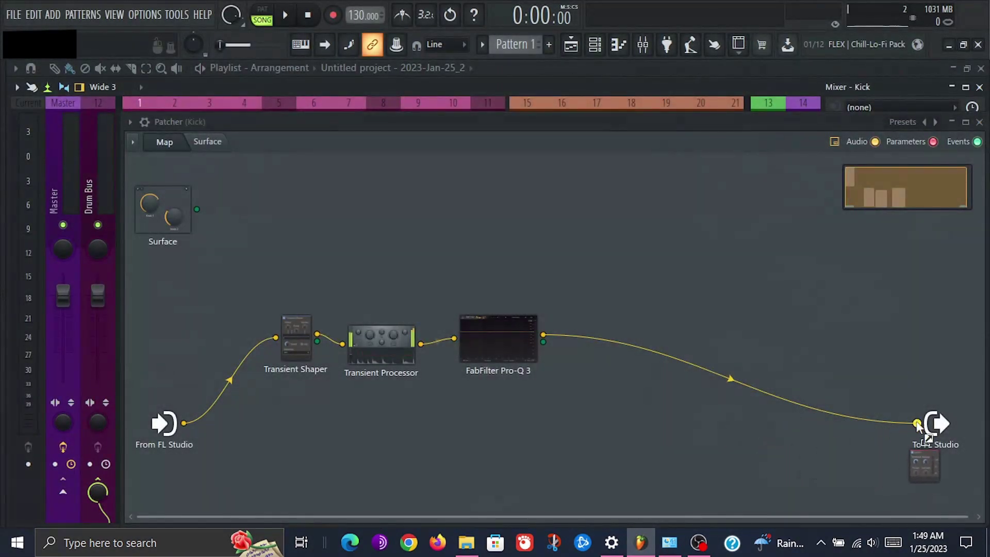
left_click_drag(917, 424, 877, 412)
double_click(875, 410)
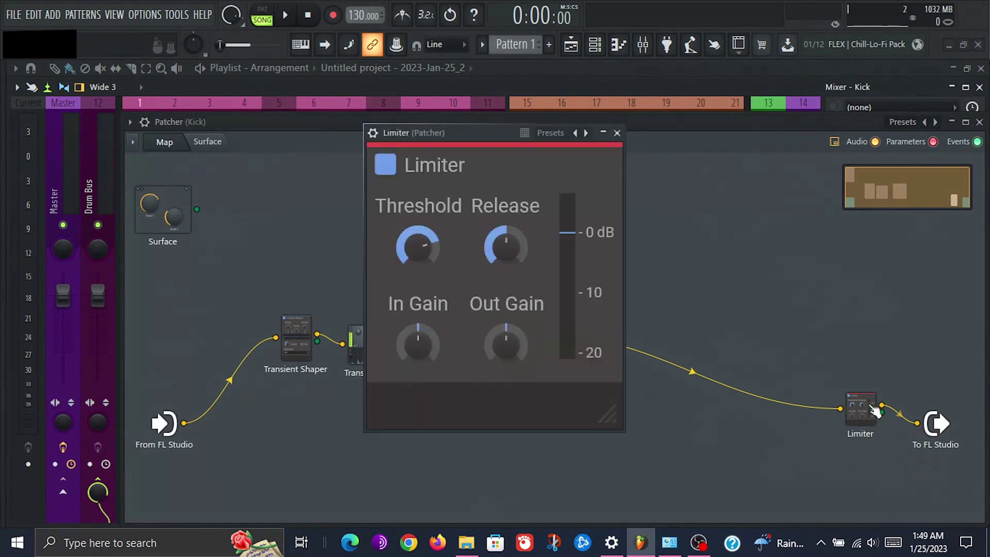
Set the Limiter's Release to its minimum during playback and close the plugin
key("space")
left_click_drag(501, 234, 510, 245)
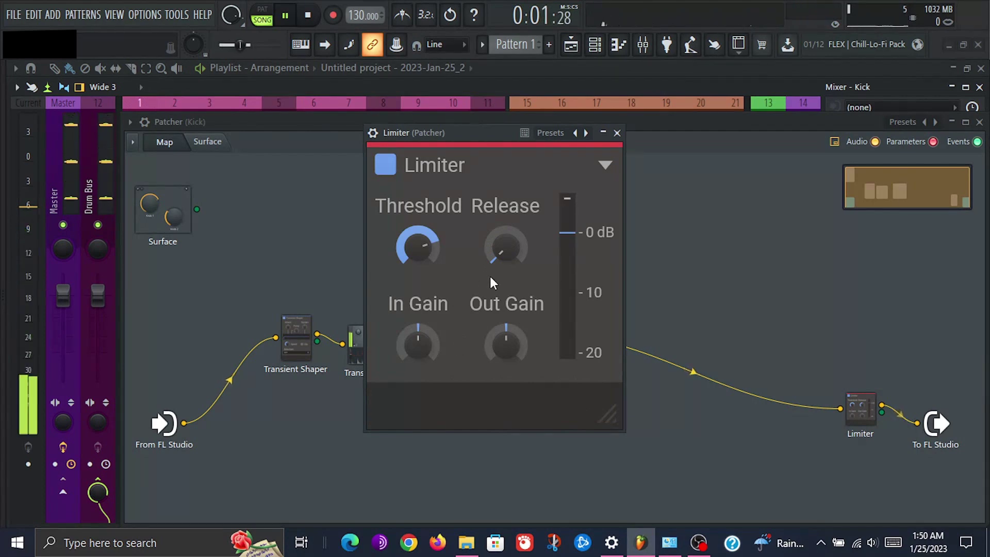
left_click(618, 133)
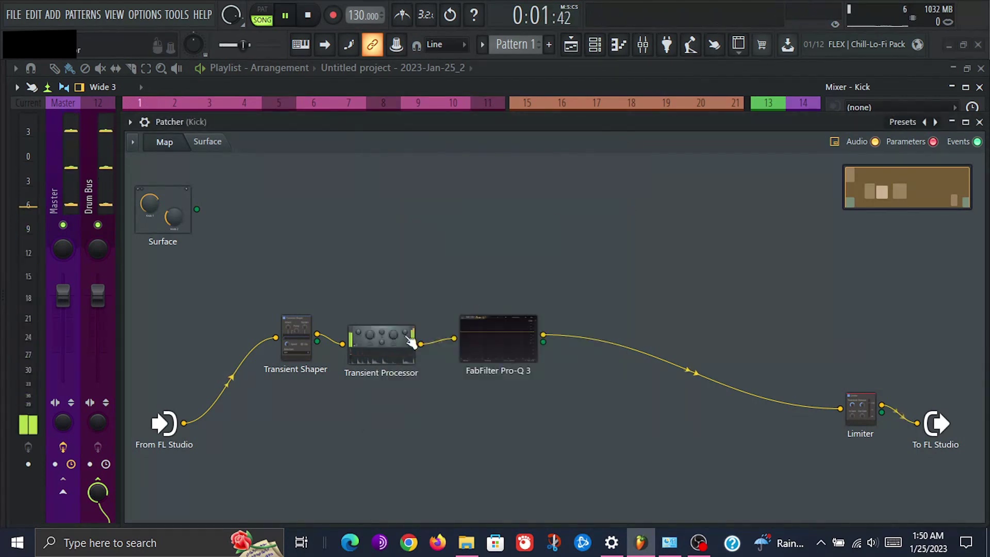
Open the Transient Processor and audition different Release amounts with the medium and soft shapes during playback
double_click(396, 348)
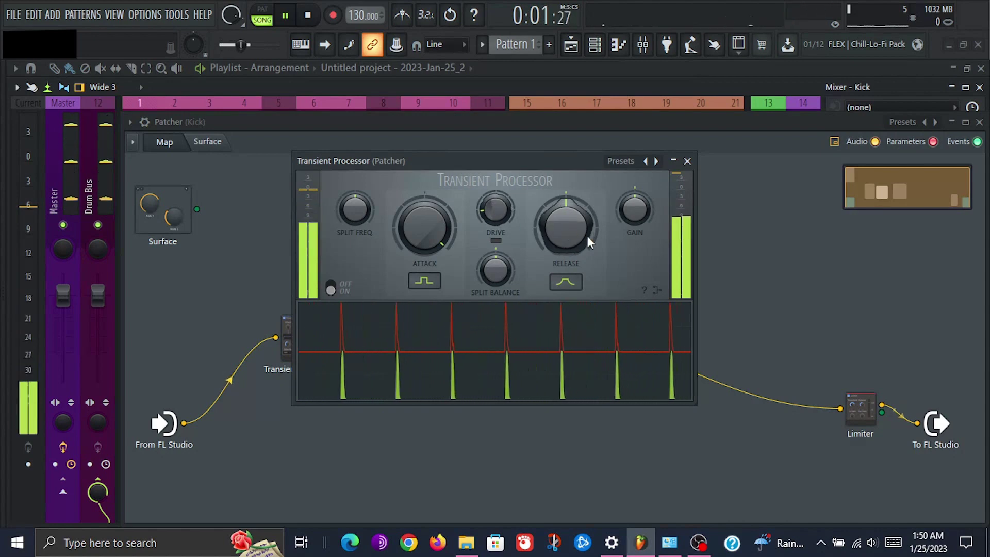
left_click_drag(575, 224, 576, 191)
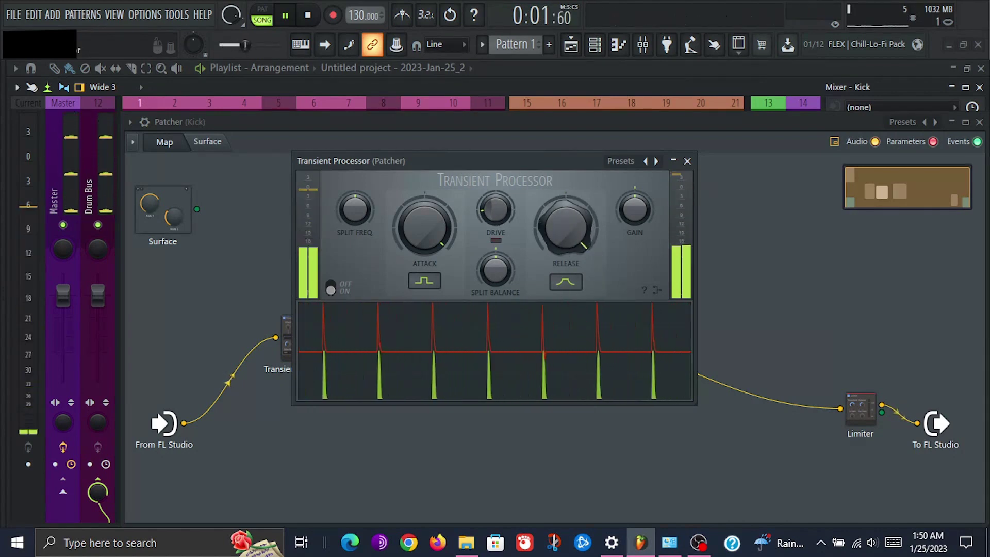
left_click_drag(566, 226, 566, 209)
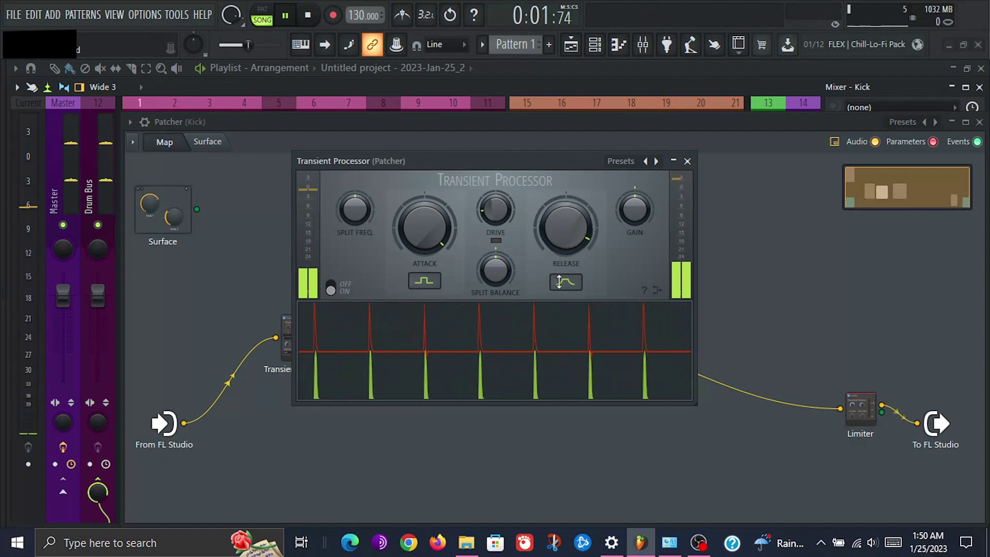
left_click(560, 282)
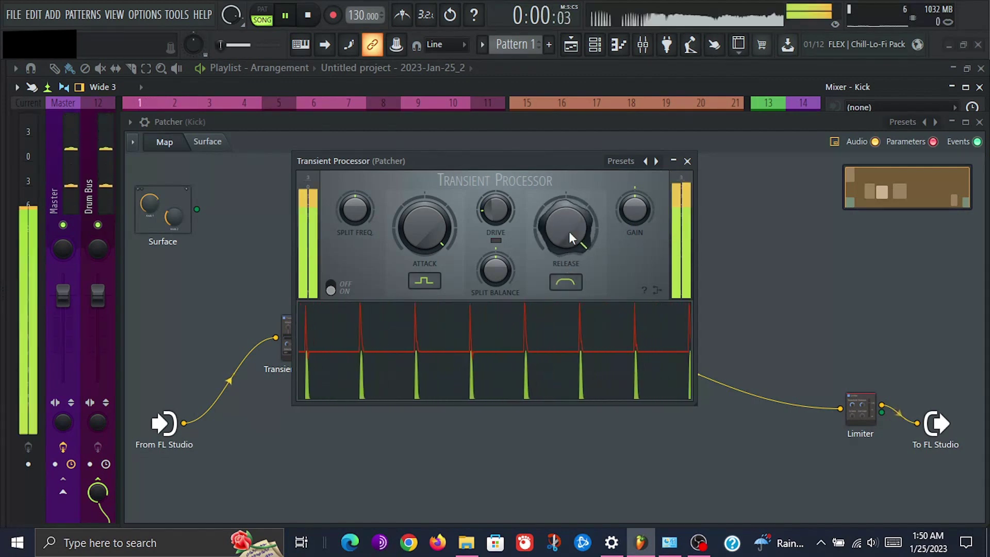
left_click_drag(569, 232, 568, 279)
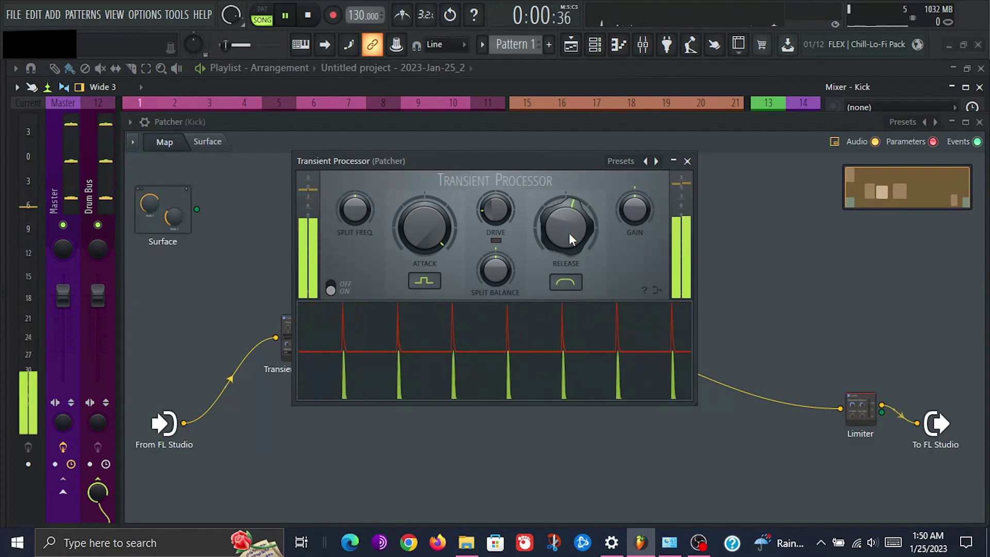
Set the Transient Processor's Release to the sharp shape and its maximum amount, then close the plugin with playback stopped
left_click(565, 282)
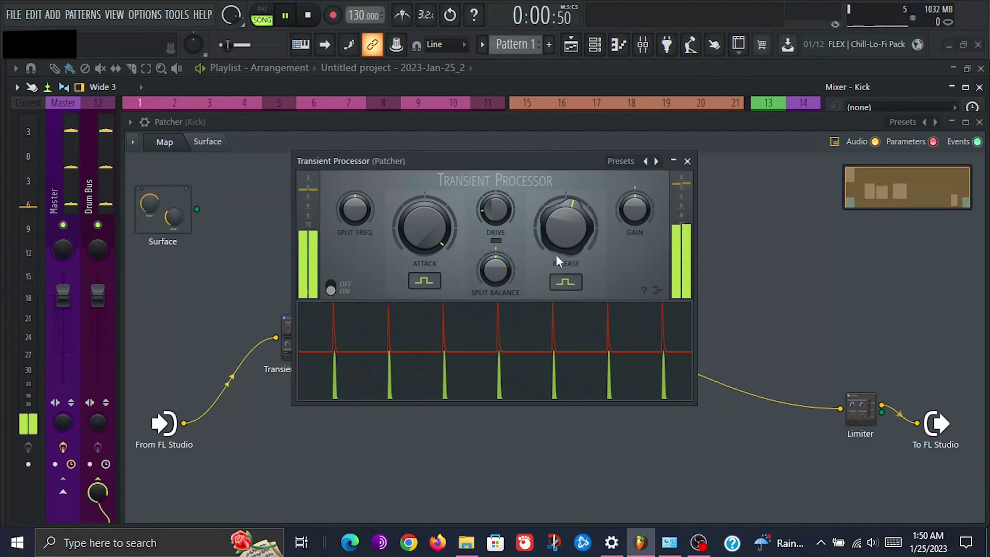
scroll(559, 253, "down", 8)
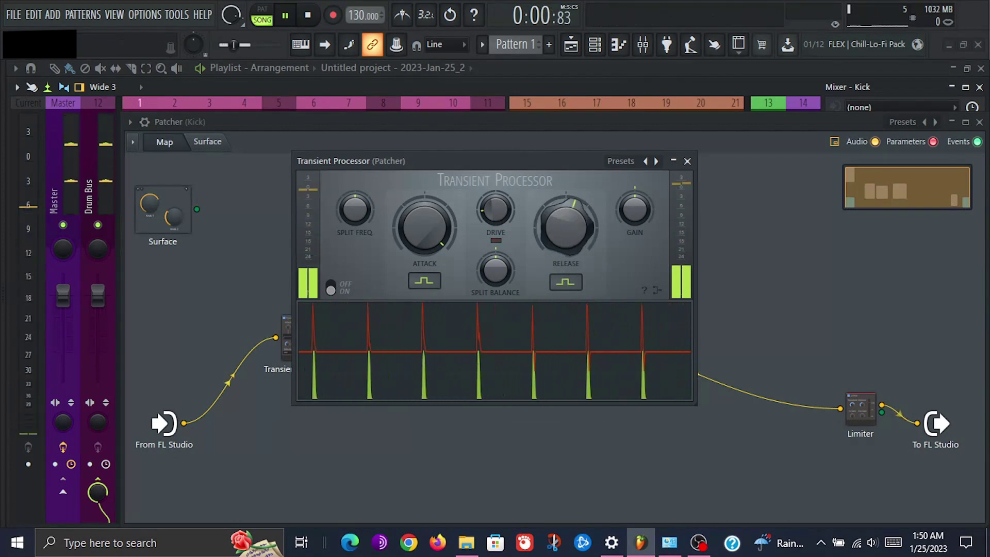
scroll(569, 222, "up", 12)
left_click(557, 280)
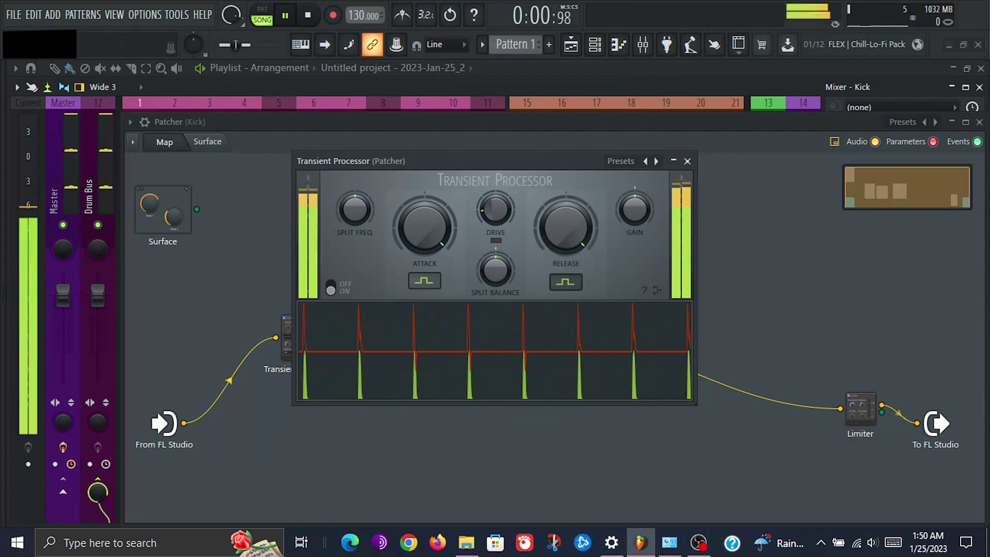
left_click(557, 280)
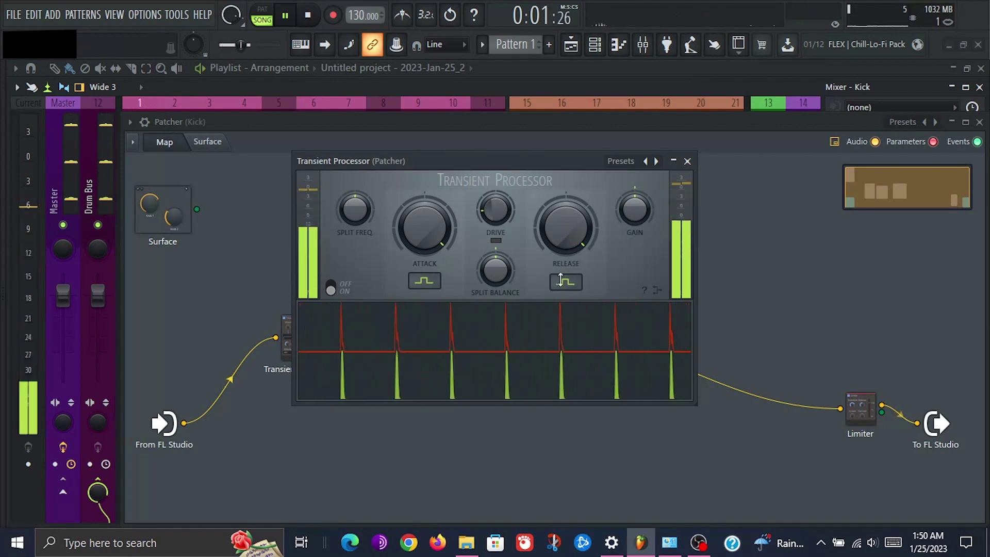
left_click(687, 161)
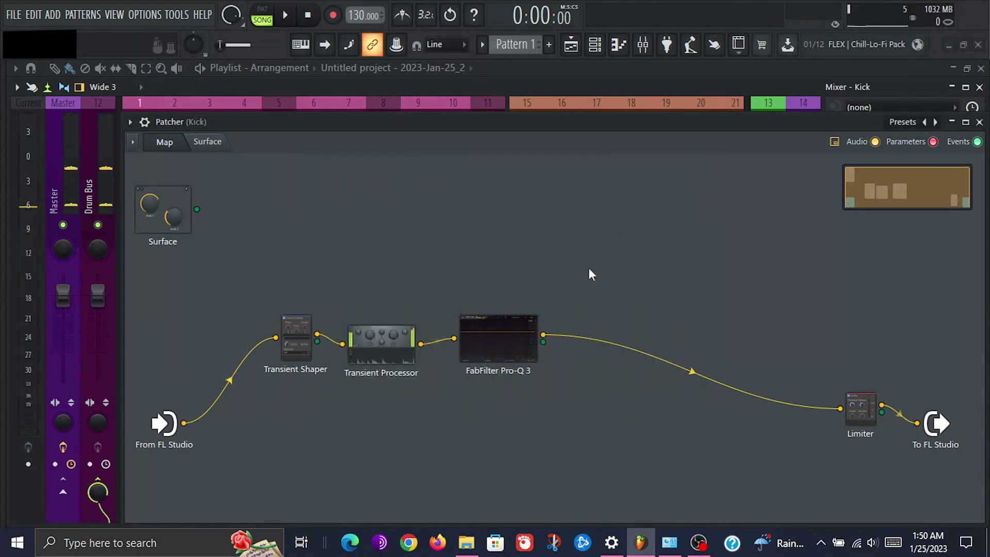
Rearrange the Patcher map, stacking the Transient Shaper and Transient Processor above the input to free space before FabFilter Pro-Q 3
left_click_drag(521, 350, 508, 350)
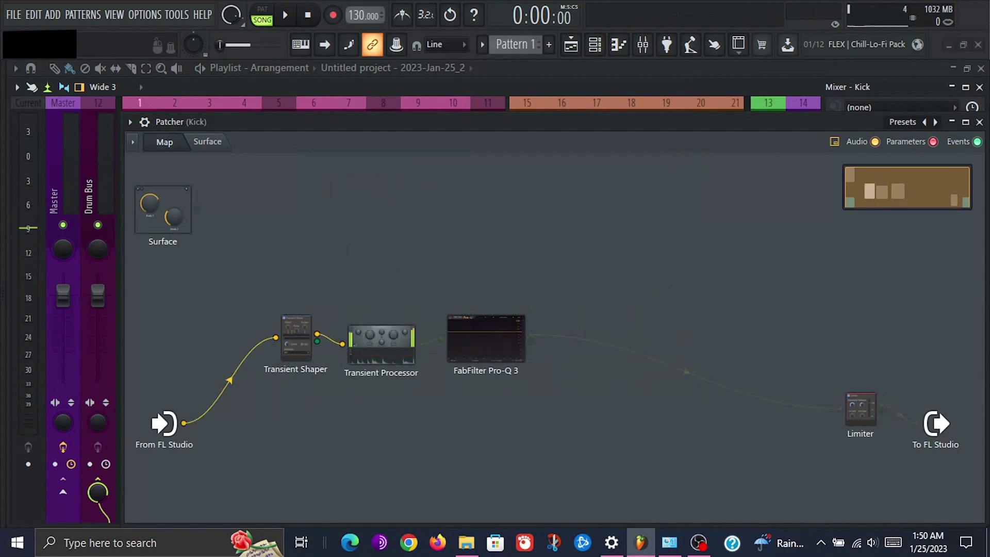
left_click_drag(296, 338, 184, 319)
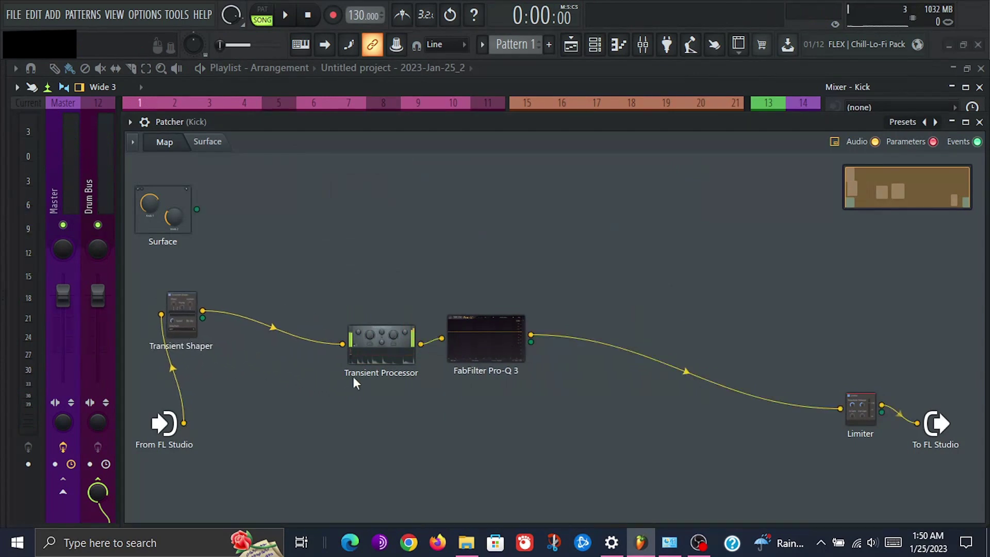
left_click_drag(377, 370, 180, 394)
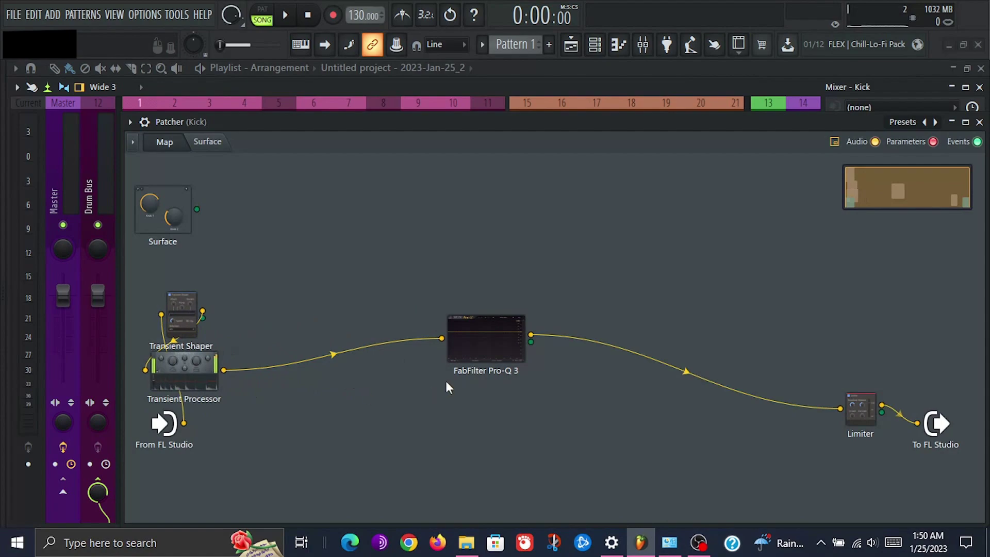
Insert a Fruity WaveShaper between the Transient Processor and FabFilter Pro-Q 3, and open it in an enlarged window during playback
left_click(668, 44)
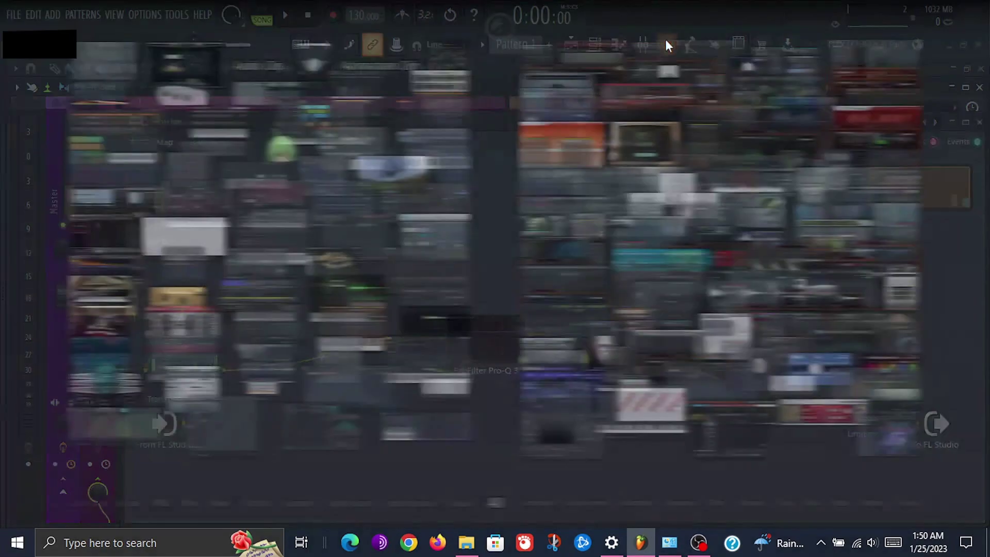
type("wave")
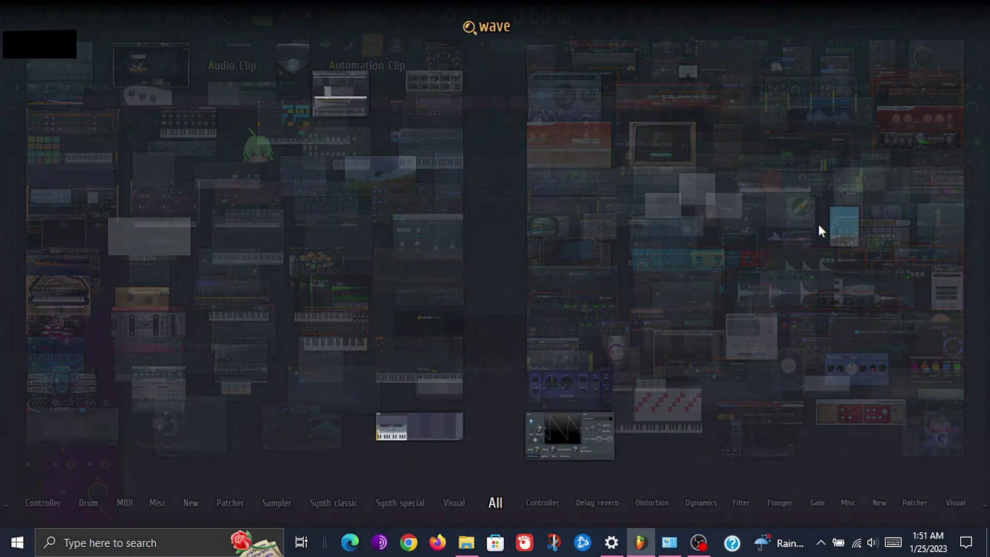
left_click_drag(852, 230, 311, 381)
key("space")
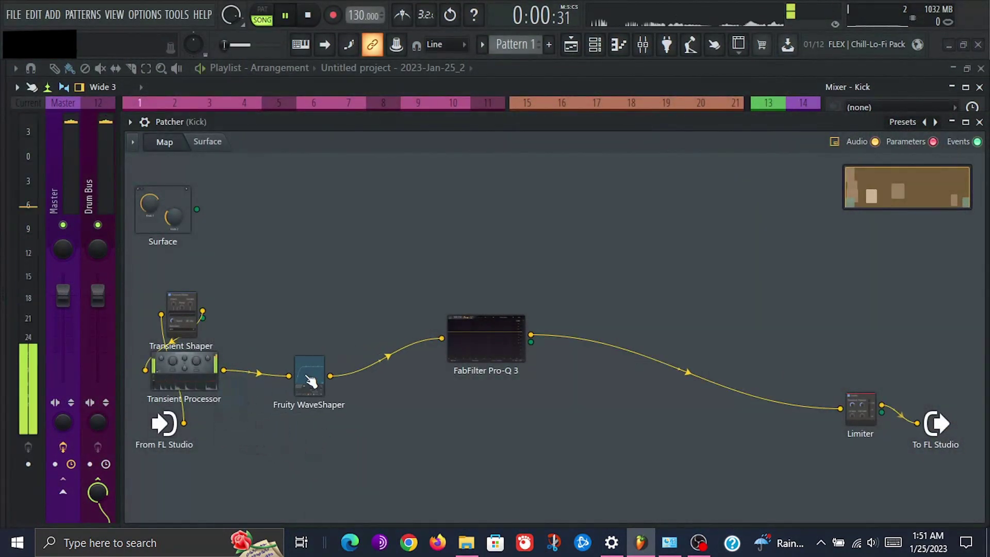
left_click(311, 381)
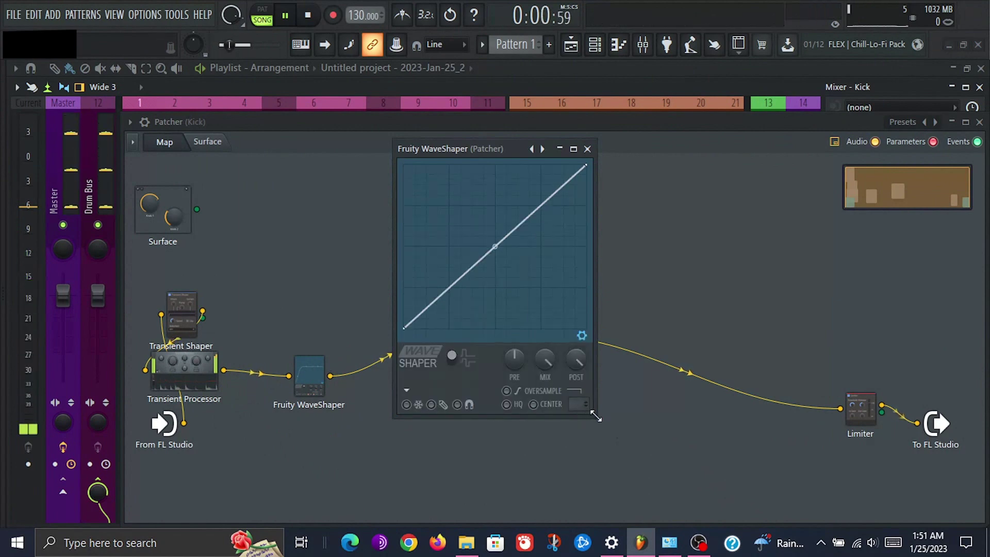
left_click_drag(594, 413, 756, 496)
Add a point near the start of the WaveShaper curve at a height of about 0.18, and bow the following segment upward
right_click(482, 328)
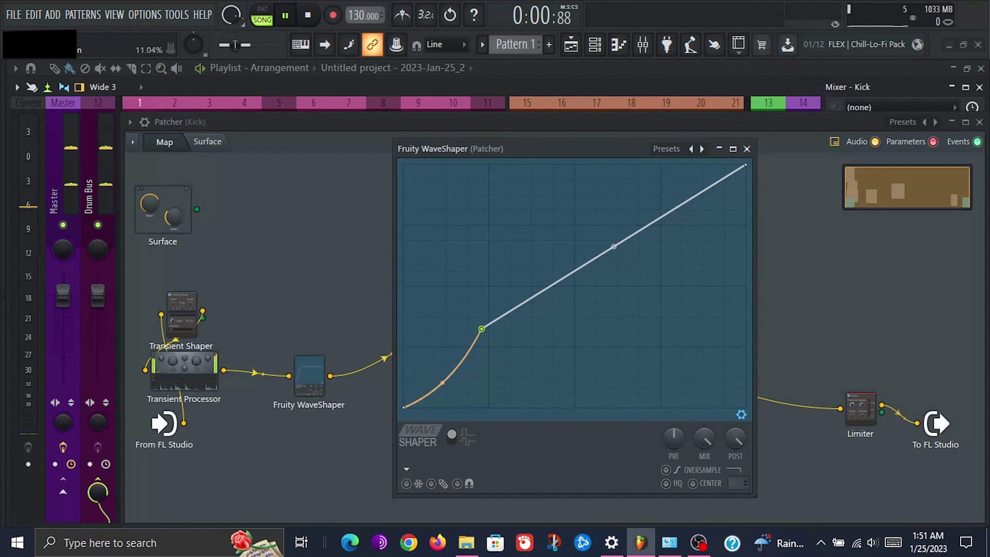
mouse_move(442, 382)
left_mouse_down()
mouse_move(443, 329)
mouse_move(442, 384)
left_mouse_up()
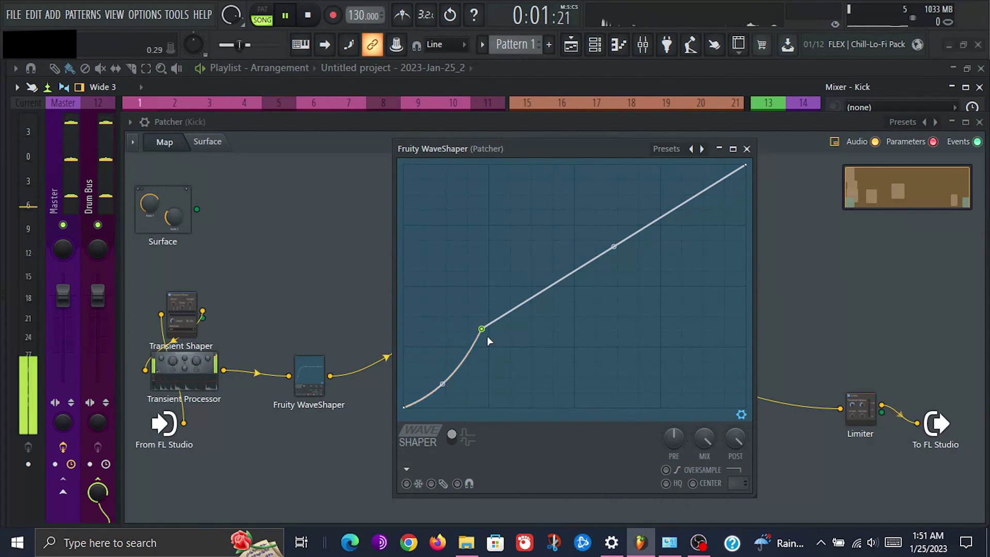
left_click_drag(482, 329, 416, 380)
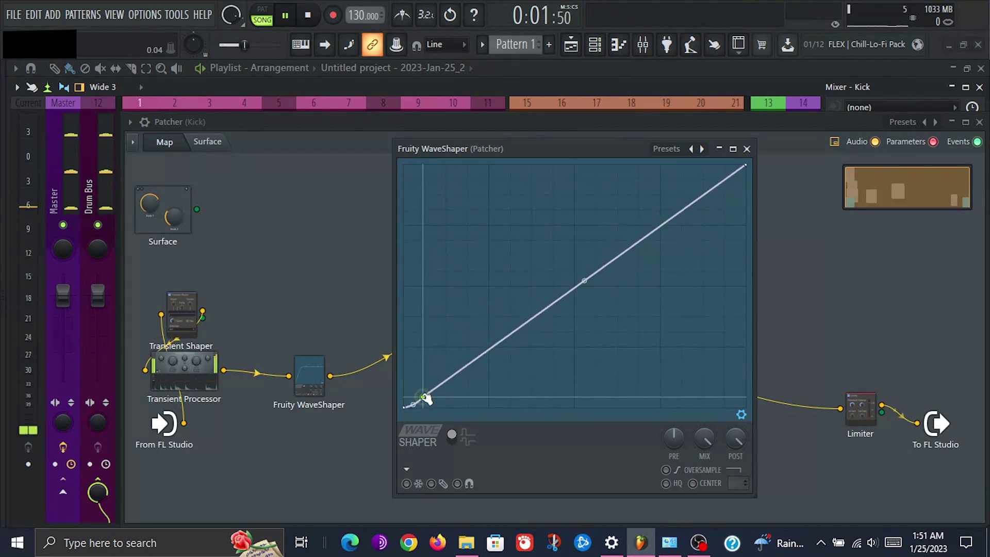
left_click_drag(426, 399, 437, 365)
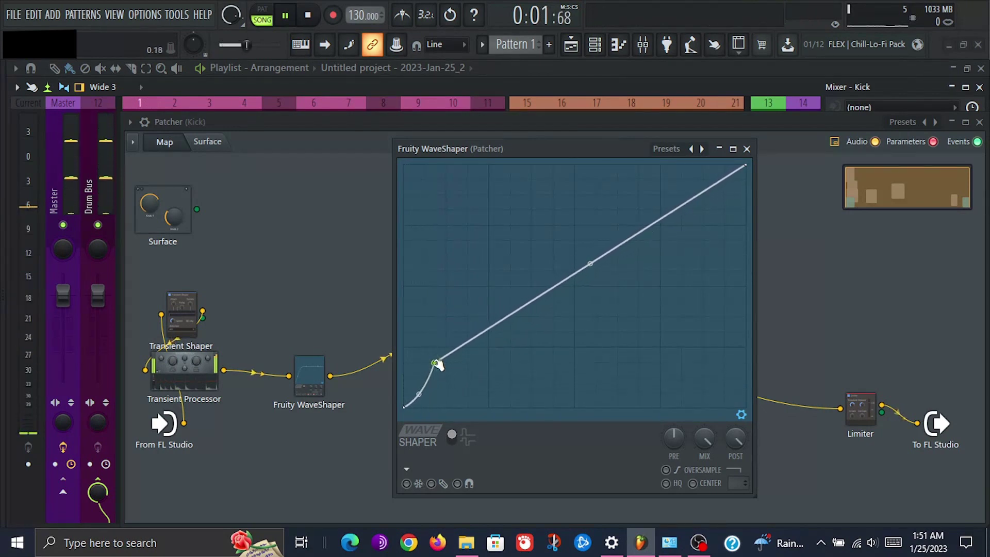
left_click_drag(590, 266, 590, 199)
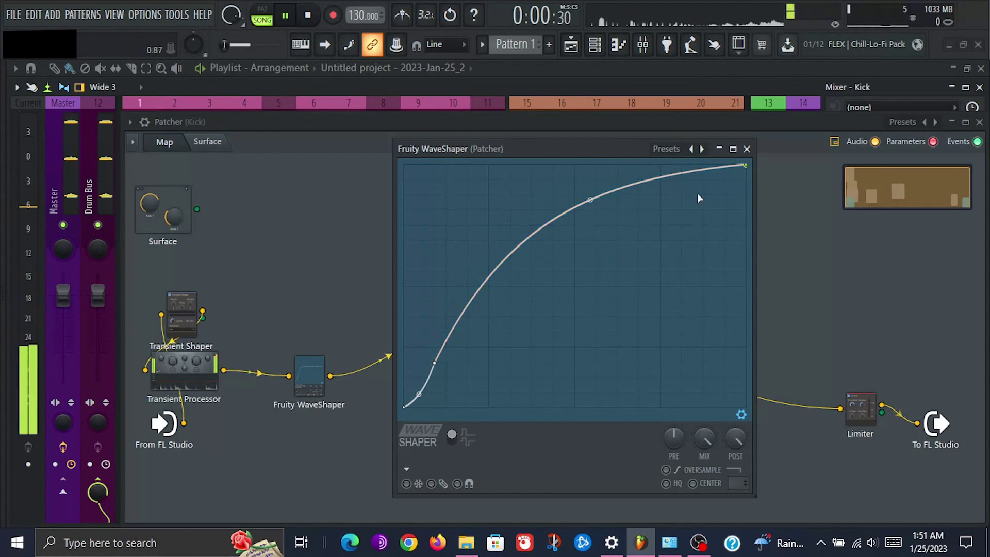
Try Wave mode with different tensions on the WaveShaper curve's end point, and restore Single curve mode
right_click(745, 166)
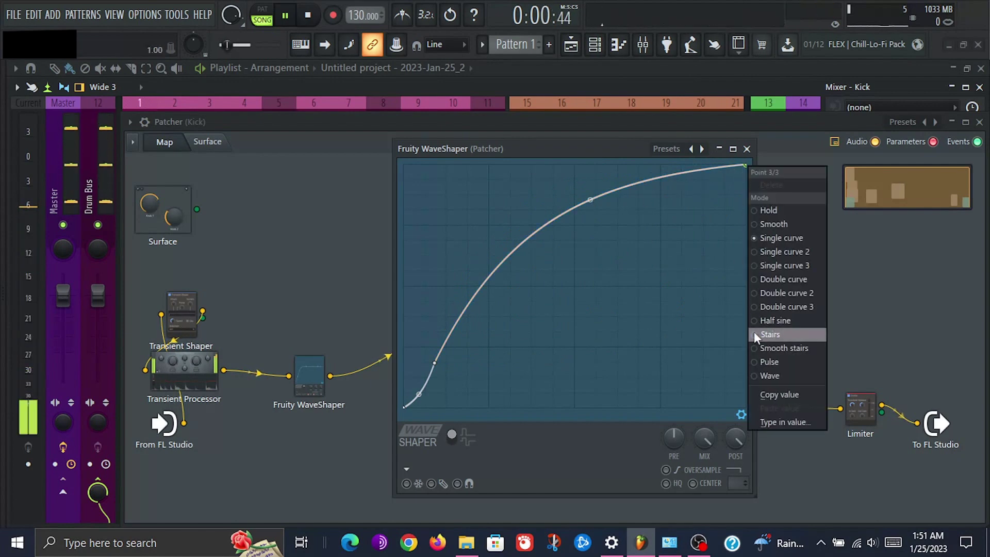
left_click(774, 375)
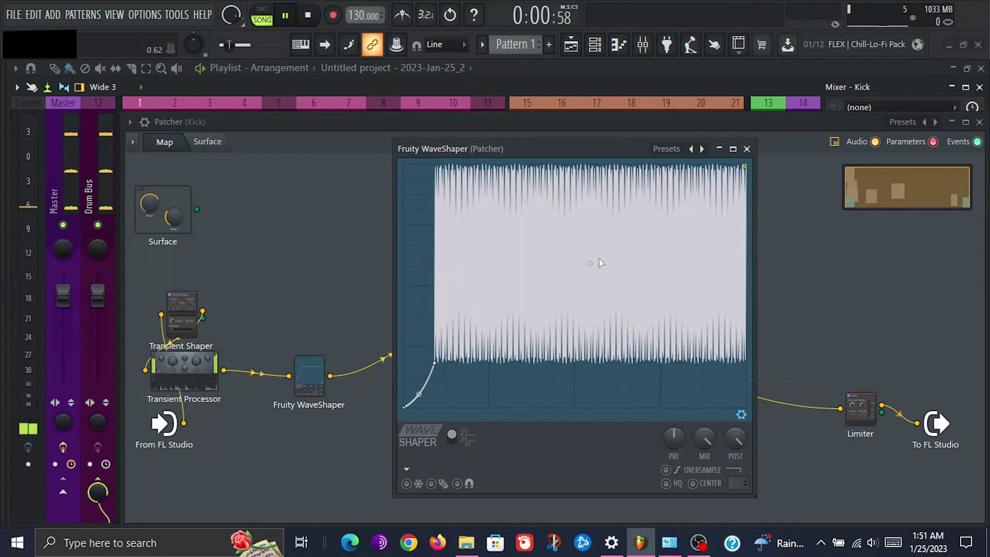
left_click_drag(590, 263, 590, 340)
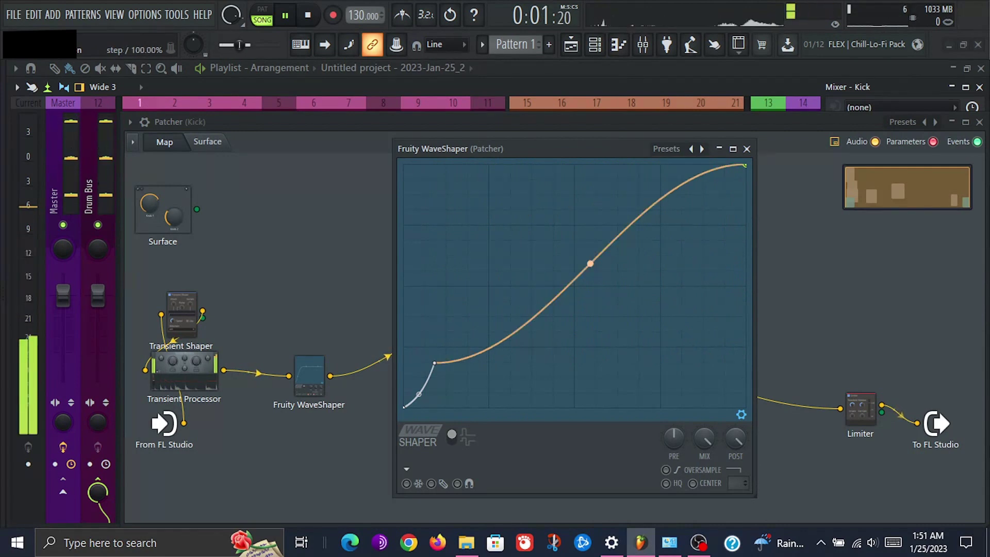
right_click(746, 167)
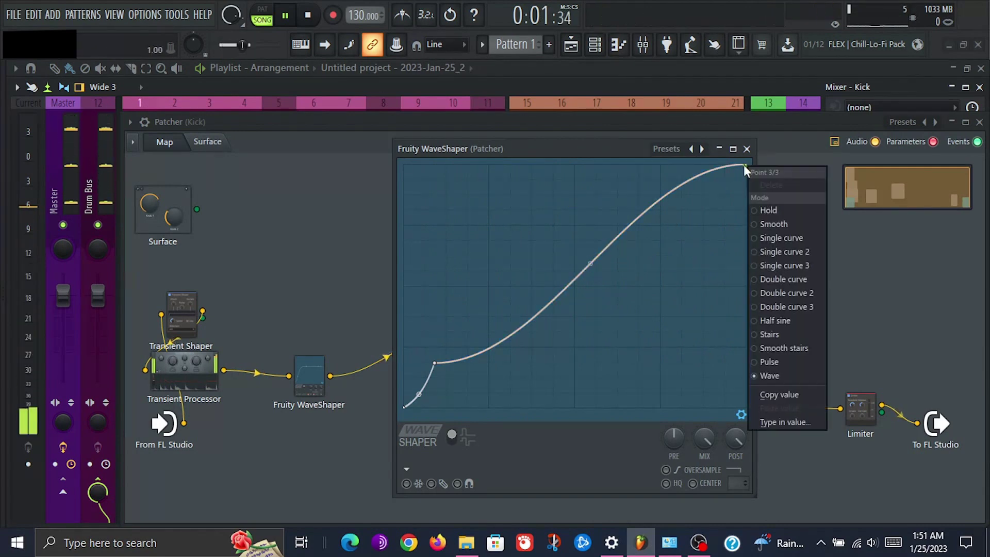
left_click(769, 237)
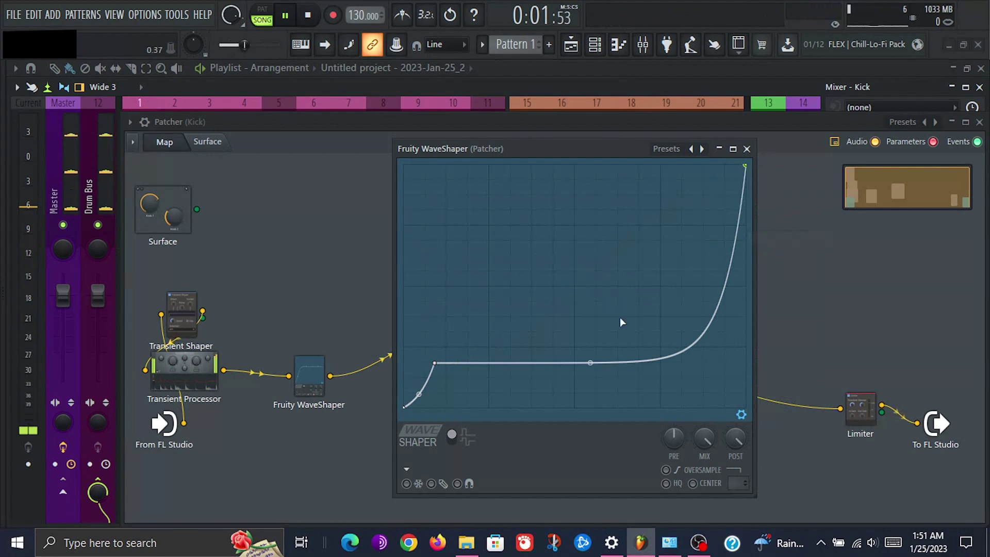
Reset the upper segment's tension, bow it moderately upward, and add a point about a third across and halfway up the graph
right_click(591, 362)
left_click_drag(590, 264, 590, 226)
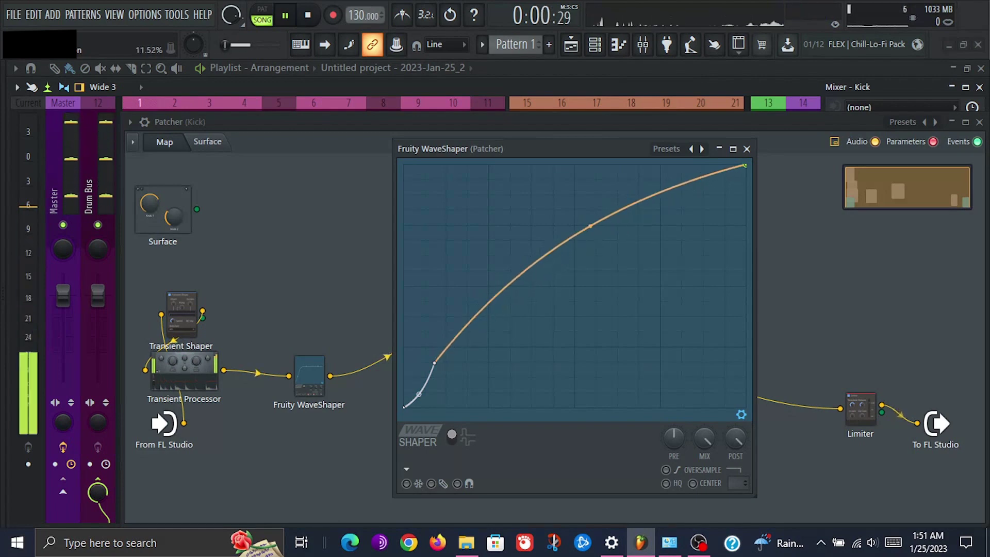
right_click(481, 248)
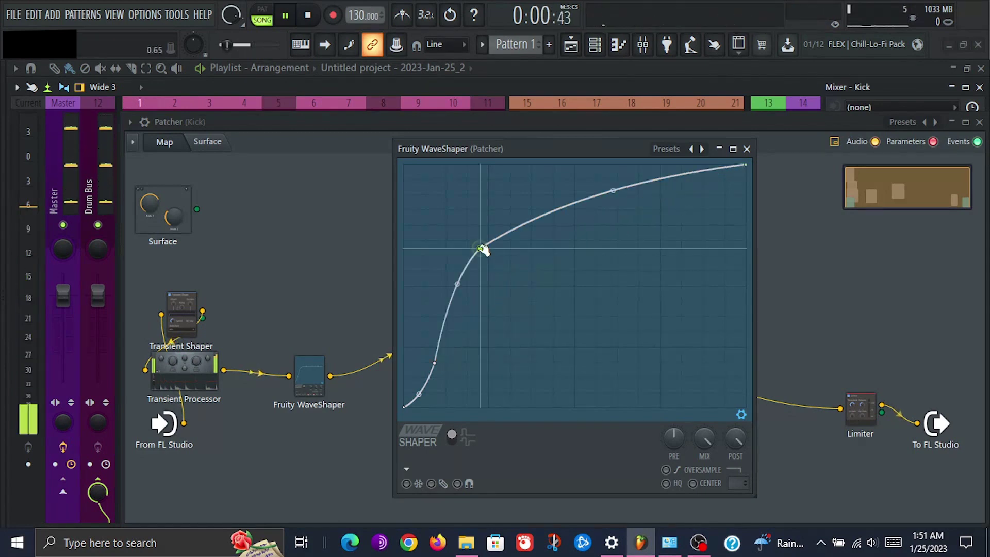
left_click_drag(482, 249, 523, 281)
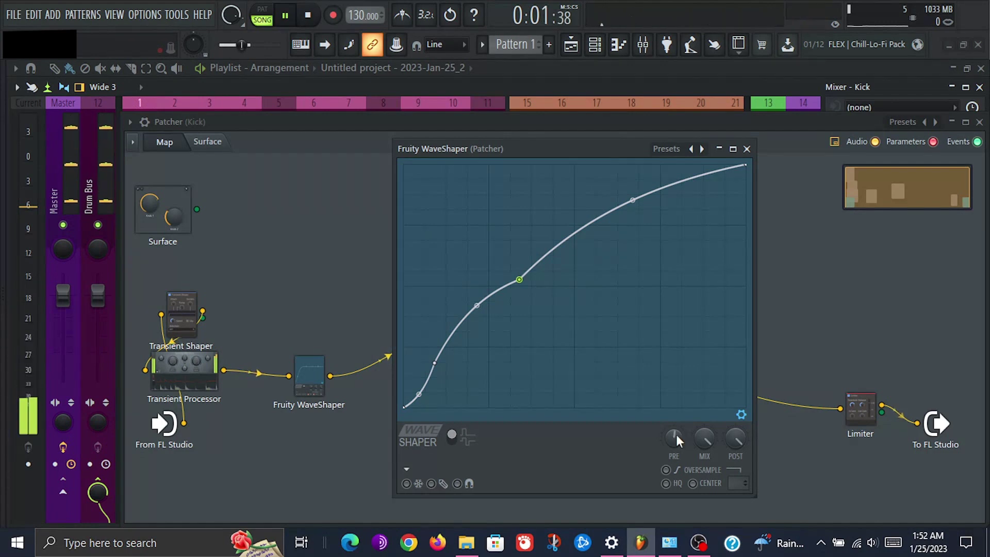
Lower the WaveShaper's Mix to slightly below the midpoint, close the plugin and stop playback
left_click_drag(708, 435, 707, 449)
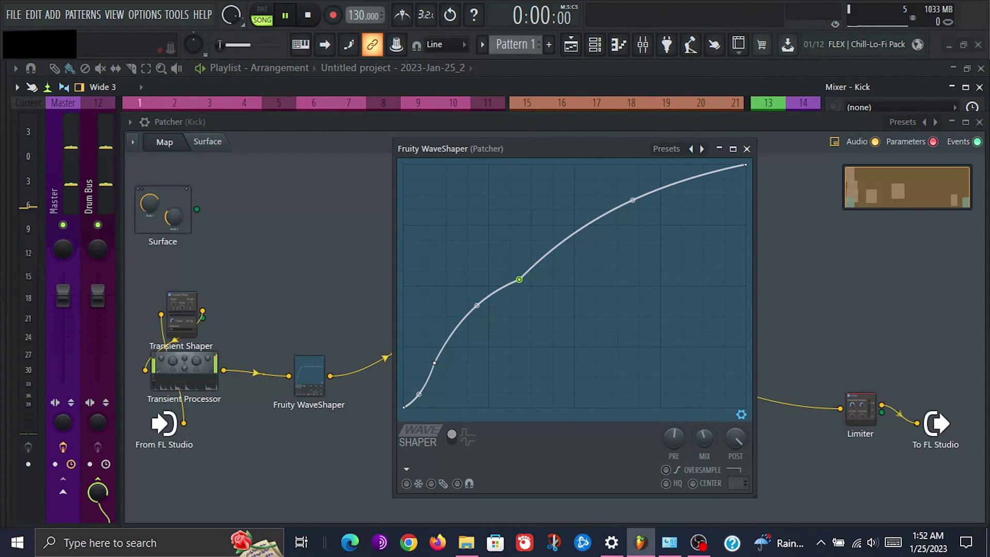
left_click(747, 149)
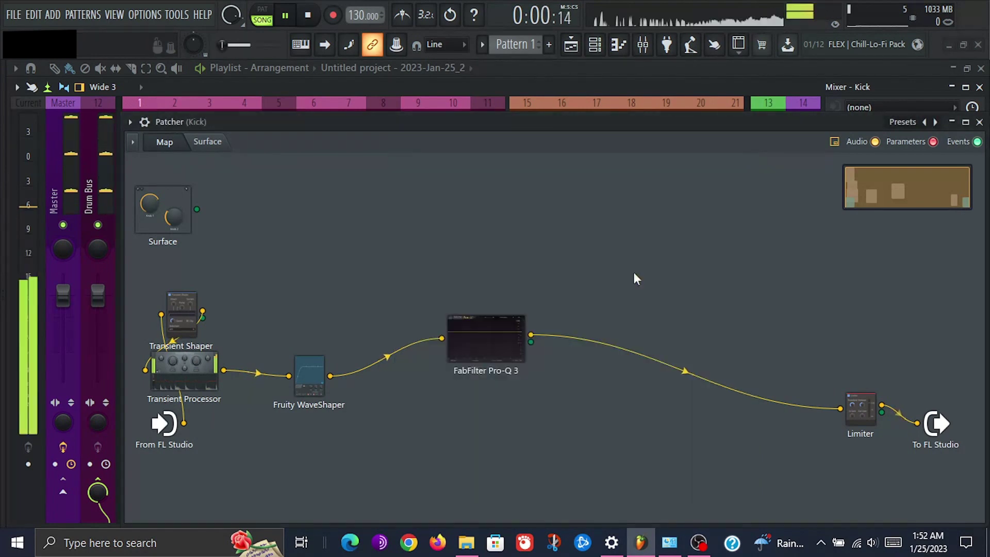
key("space")
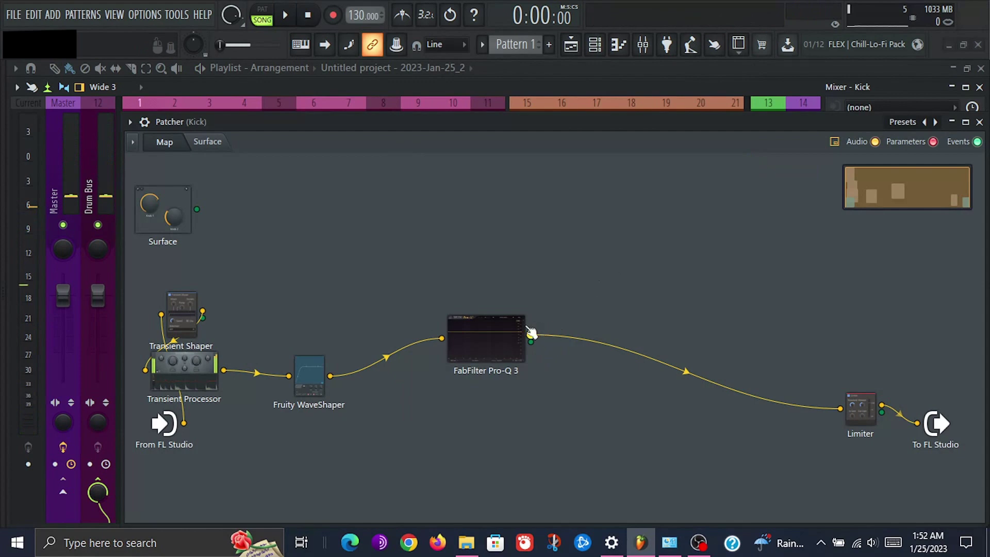
Insert a copy of the Transient Shaper between Fruity WaveShaper and FabFilter Pro-Q 3, spacing the modules in line, and start playback
left_click_drag(532, 334, 467, 363)
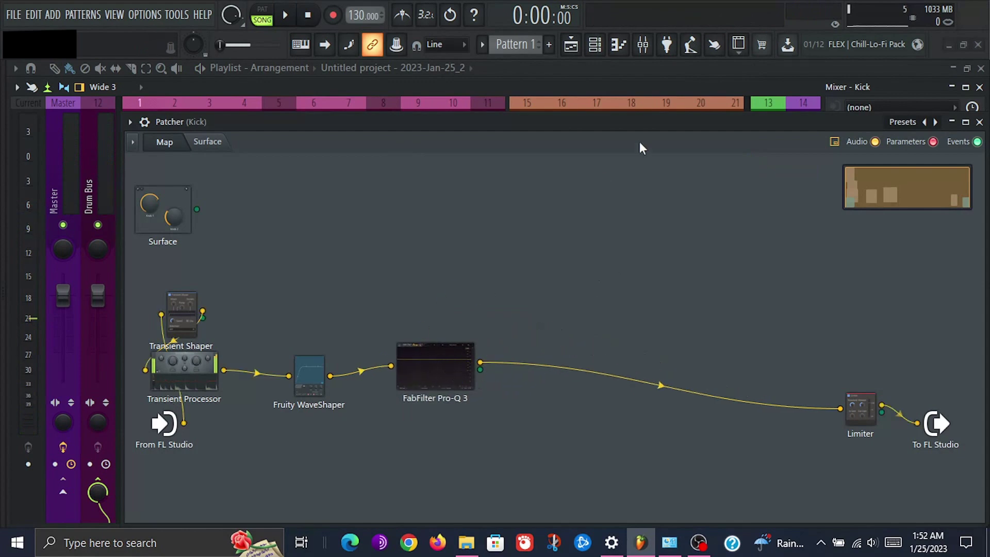
right_click(188, 315)
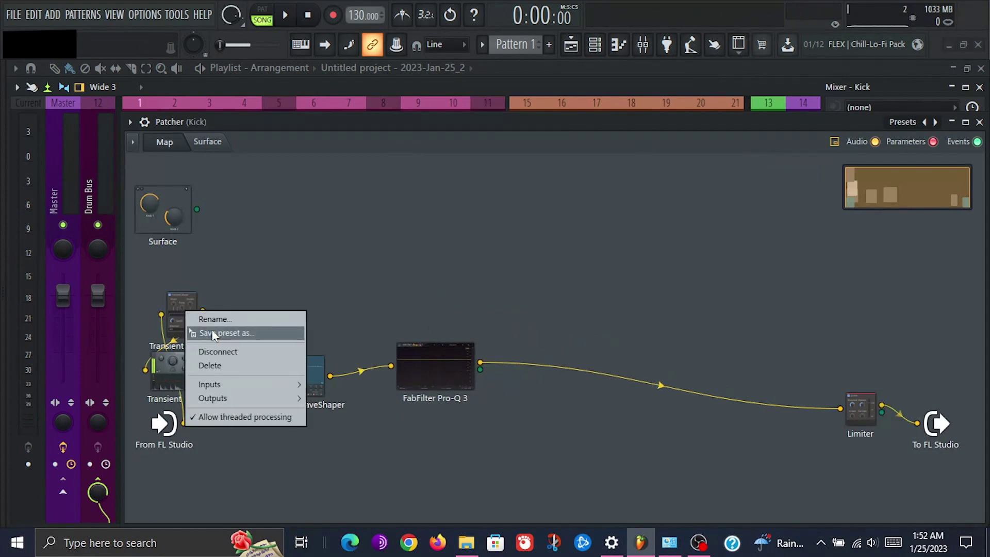
left_click_drag(214, 334, 348, 411)
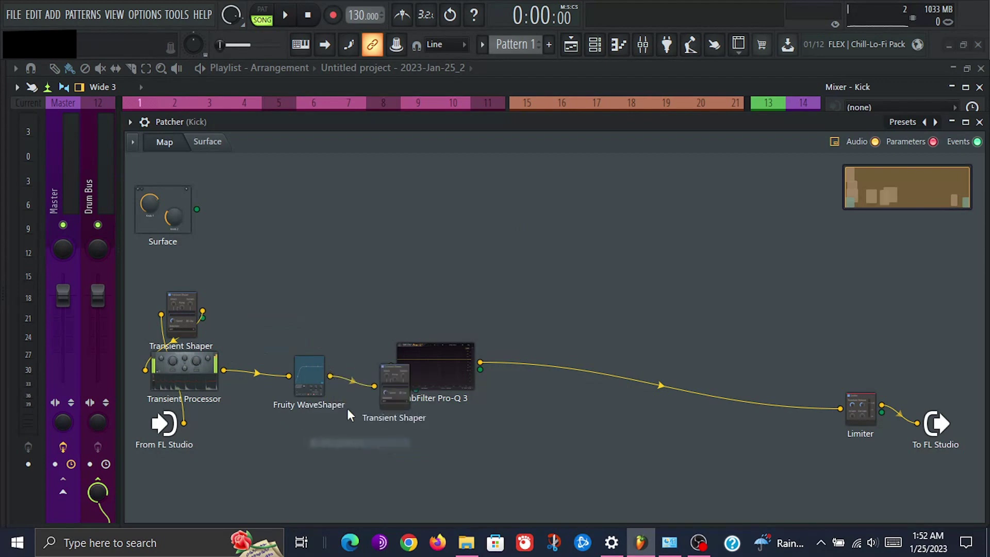
key("space")
left_click_drag(309, 375, 279, 372)
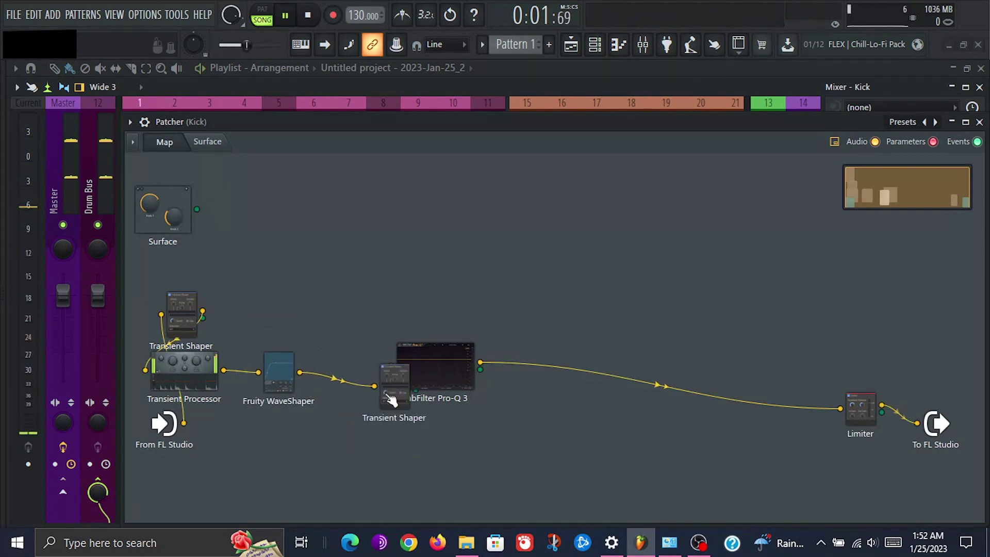
left_click_drag(390, 400, 342, 384)
On the second Transient Shaper, raise Pump to about the midpoint, nudge Sustain and Speed up, lower Attack to just above center, and stop playback
double_click(342, 381)
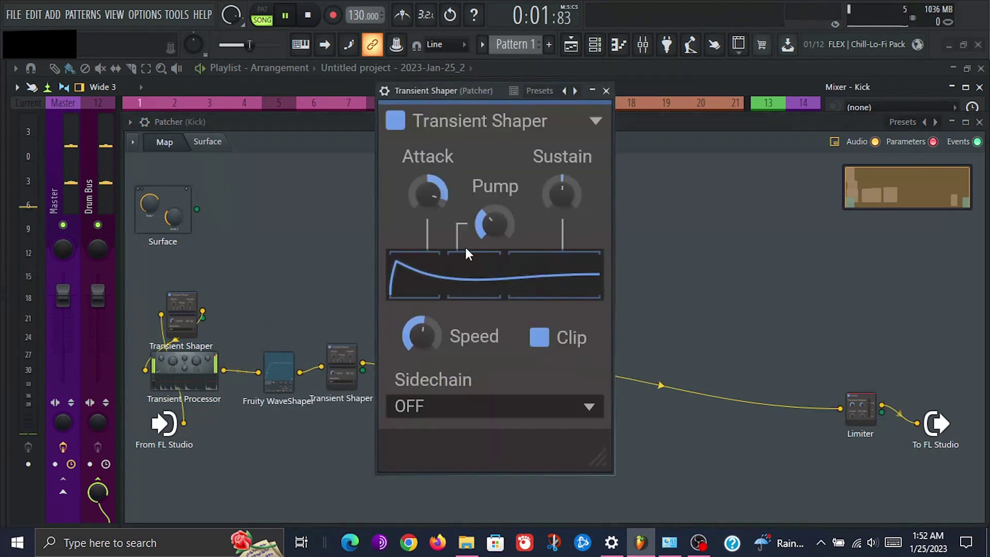
mouse_move(487, 231)
left_mouse_down()
mouse_move(486, 242)
mouse_move(487, 196)
mouse_move(486, 241)
mouse_move(487, 215)
left_mouse_up()
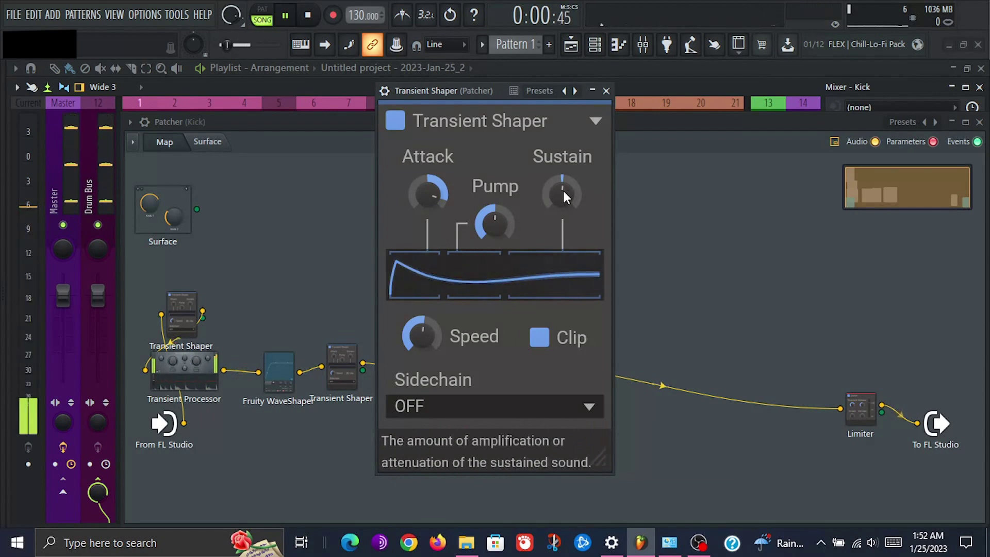
mouse_move(563, 192)
left_mouse_down()
mouse_move(563, 155)
mouse_move(563, 232)
mouse_move(563, 192)
left_mouse_up()
mouse_move(421, 335)
left_mouse_down()
mouse_move(422, 369)
mouse_move(421, 289)
mouse_move(421, 344)
mouse_move(421, 322)
mouse_move(422, 333)
left_mouse_up()
mouse_move(428, 194)
left_mouse_down()
mouse_move(428, 225)
mouse_move(428, 180)
left_mouse_up()
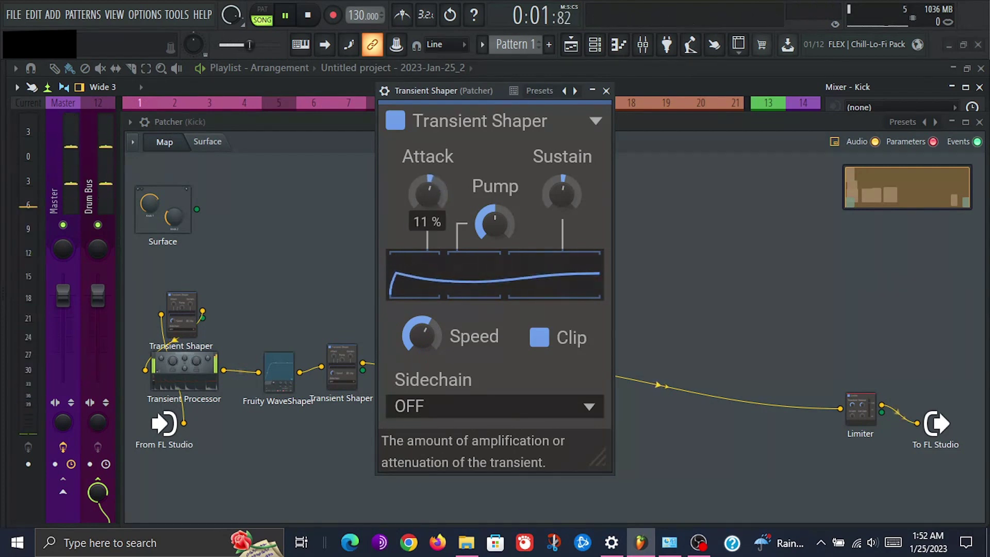
left_click_drag(428, 216, 428, 206)
left_click(606, 91)
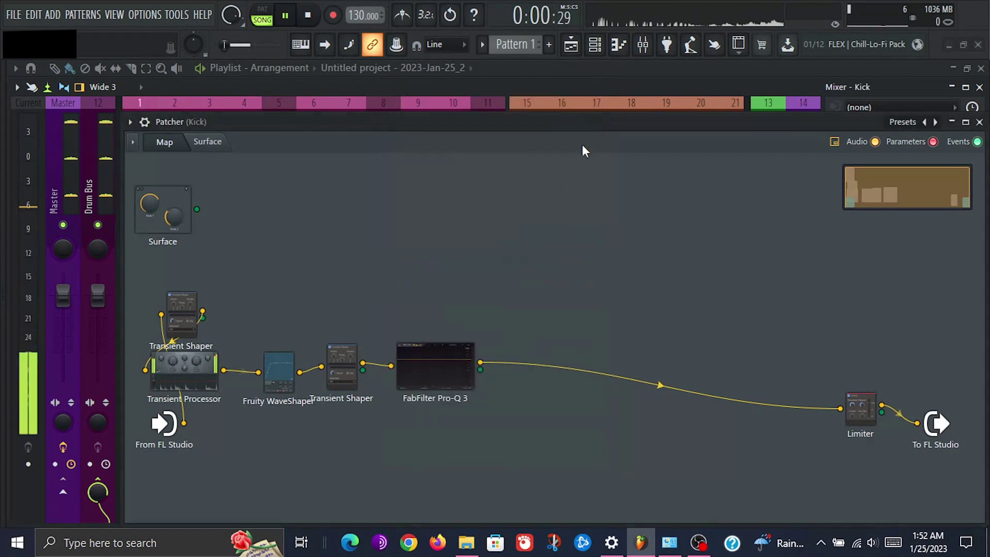
key("space")
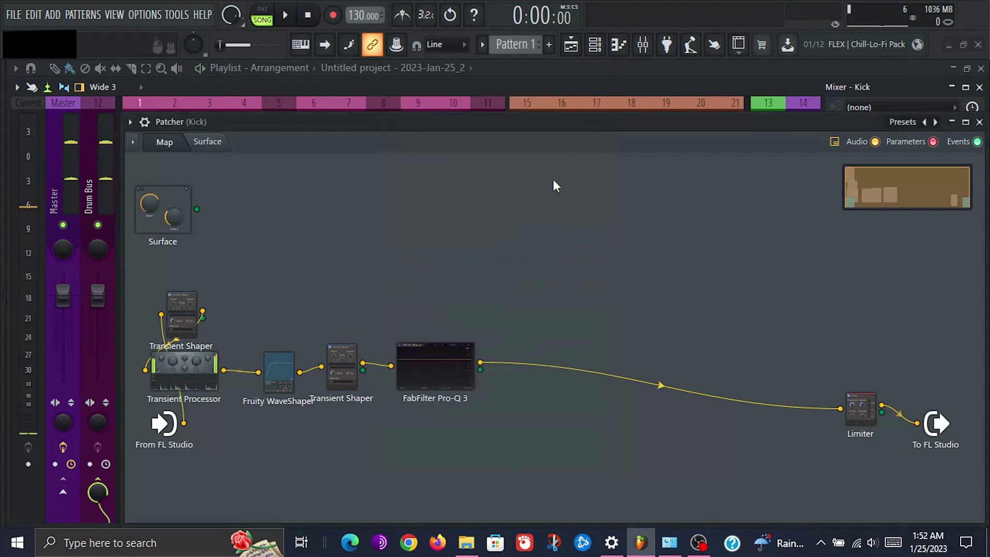
Add Soundgoodizer between FabFilter Pro-Q 3 and the Limiter, and start playback
left_click(663, 55)
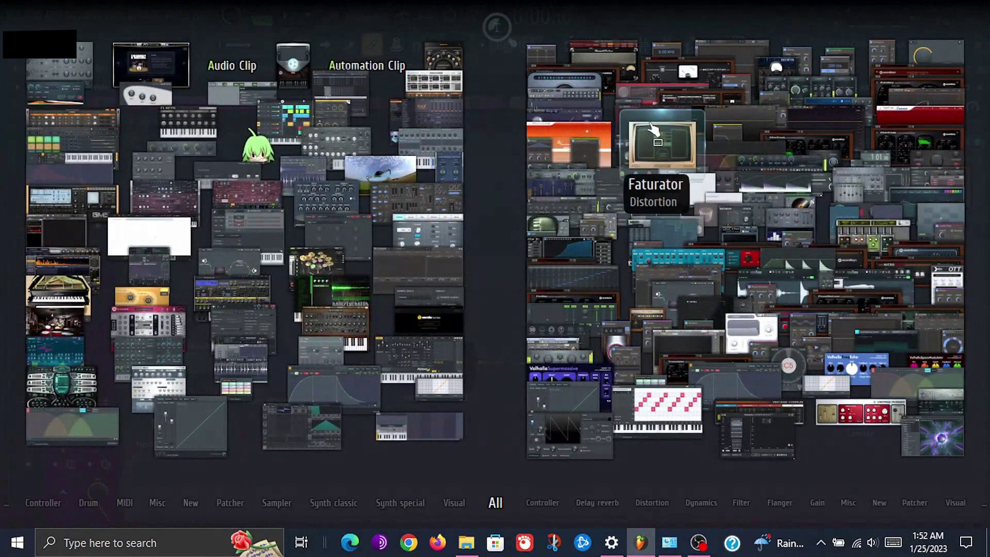
left_click_drag(637, 195, 562, 378)
key("space")
Audition Soundgoodizer's modes, settle on mode A with the amount slightly below the midpoint, then close the plugin and stop playback
double_click(561, 377)
left_click_drag(505, 314, 483, 380)
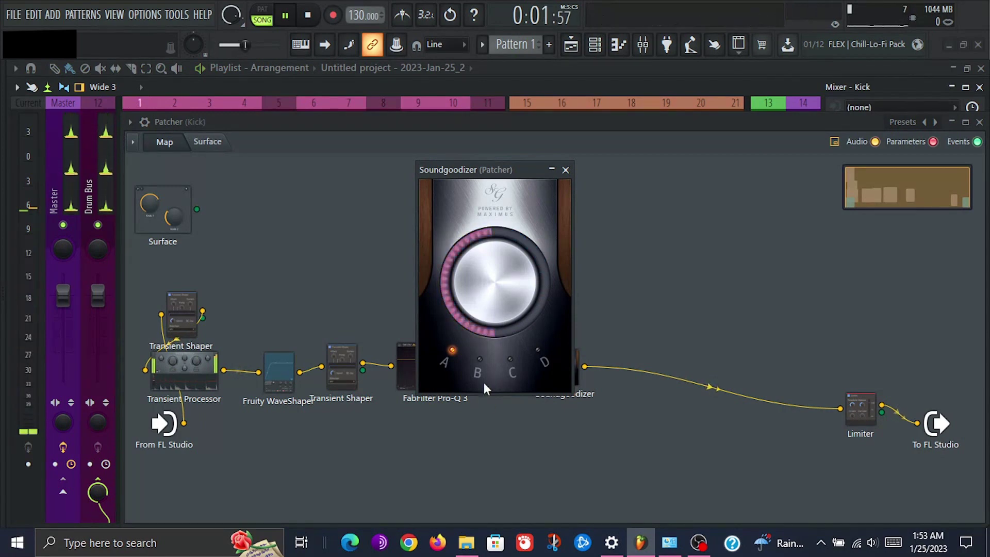
left_click(483, 376)
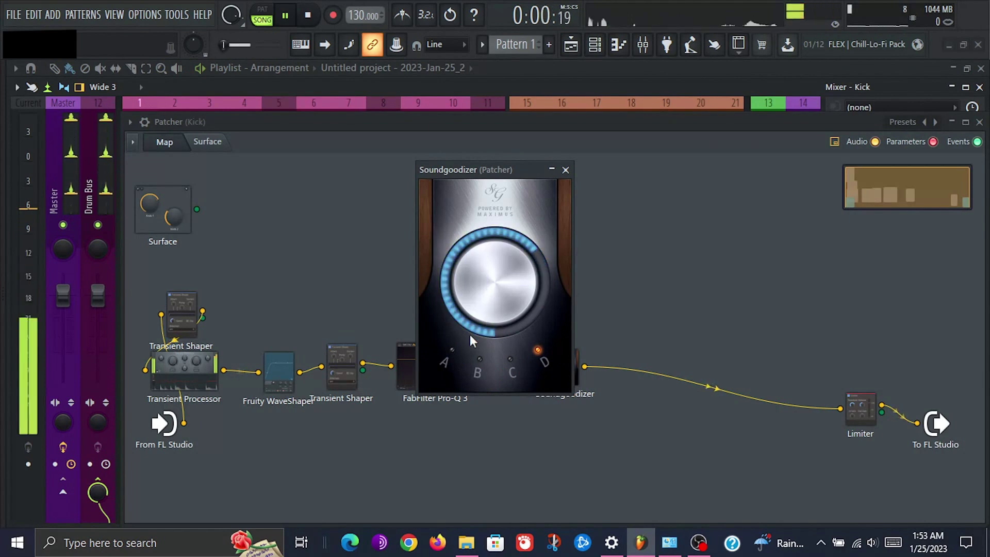
left_click(445, 363)
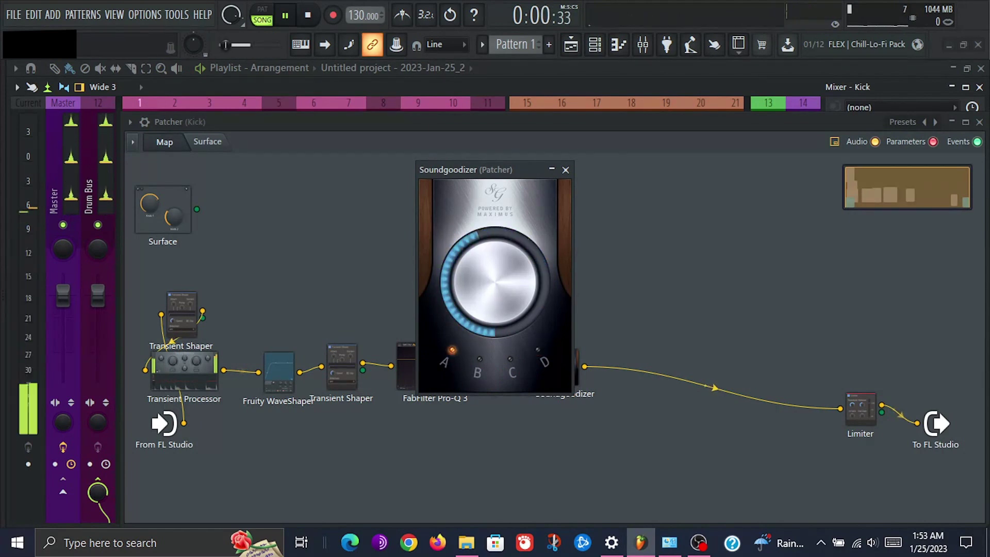
left_click(566, 170)
key("space")
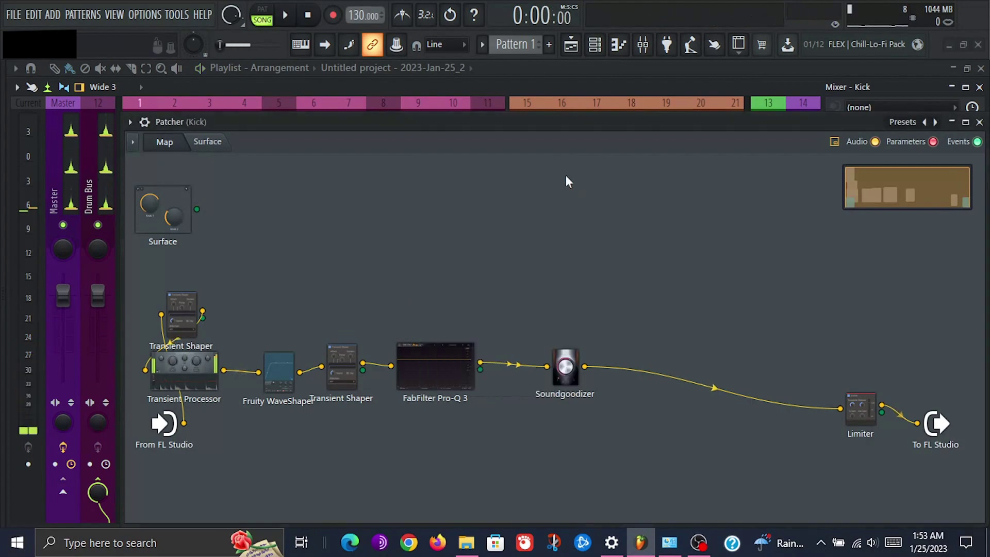
Add OTT between Soundgoodizer and the Limiter, and place it close to Soundgoodizer
left_click(667, 44)
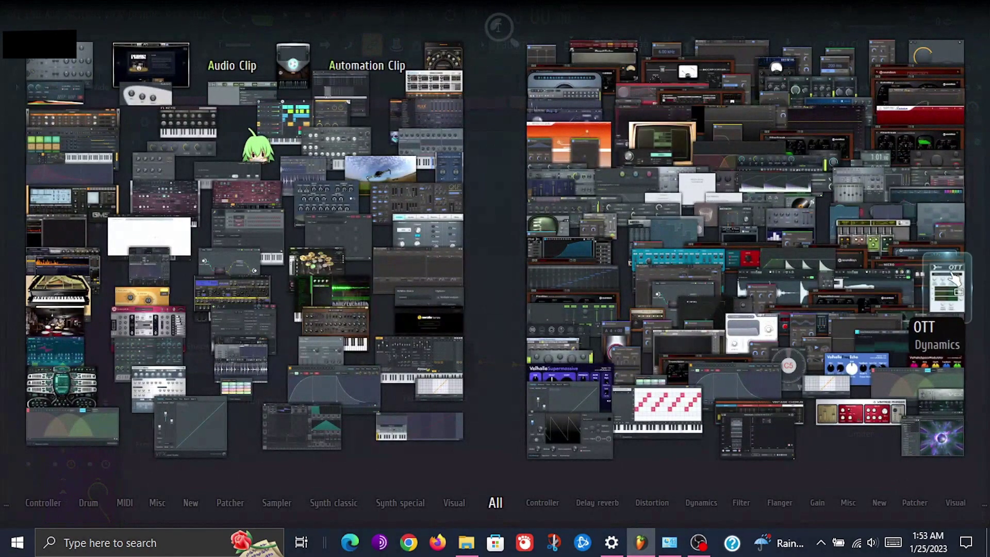
left_click_drag(933, 310, 593, 370)
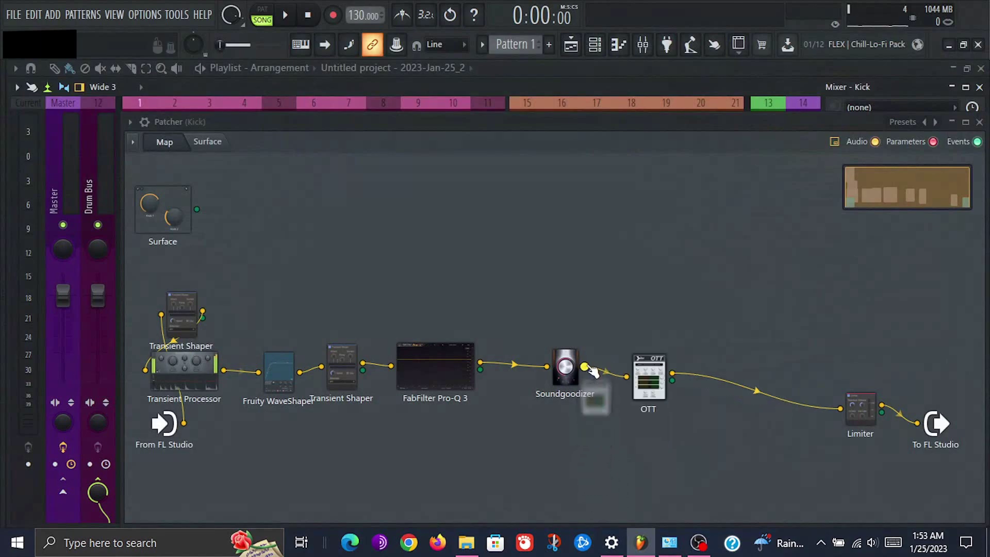
left_click_drag(664, 383, 651, 377)
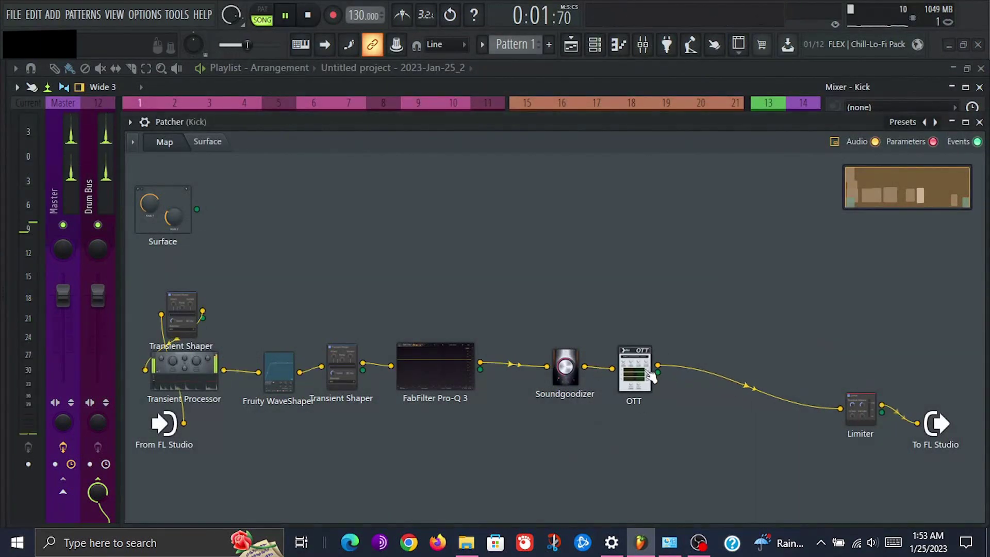
Set OTT's Time to 280 %, Depth to 45 % and Out Gain to 8.6 dB, then close it and stop playback
double_click(651, 377)
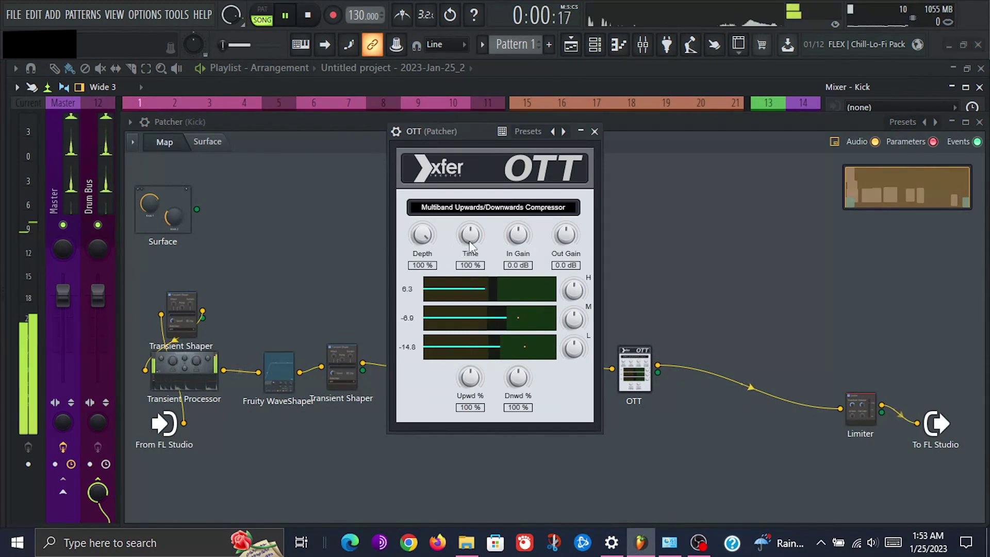
left_click_drag(469, 240, 479, 200)
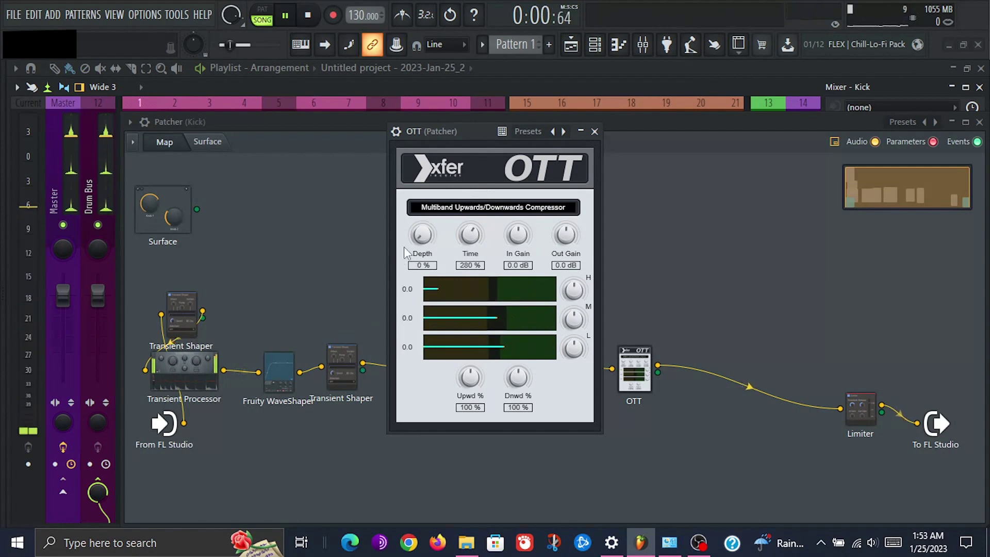
left_click_drag(422, 221, 422, 209)
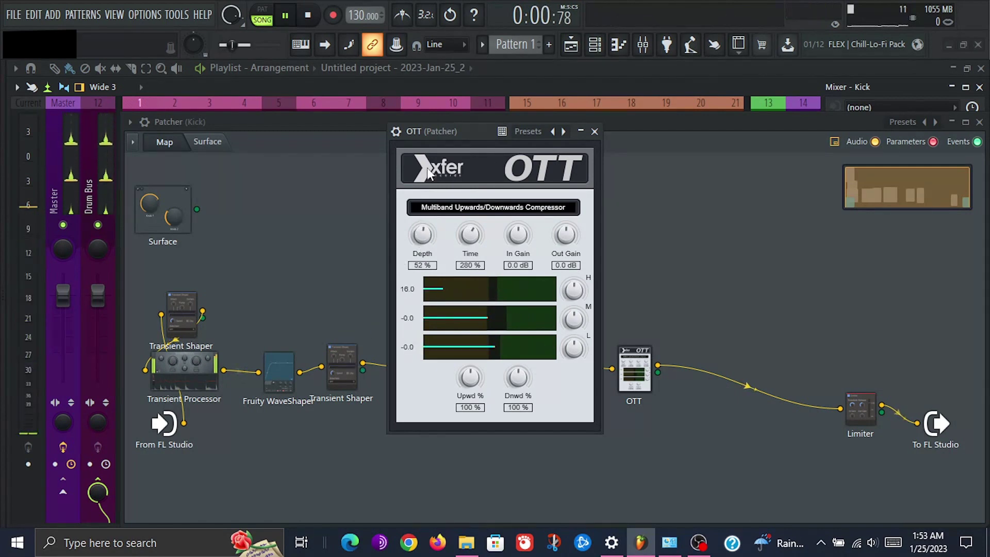
left_click_drag(427, 168, 427, 179)
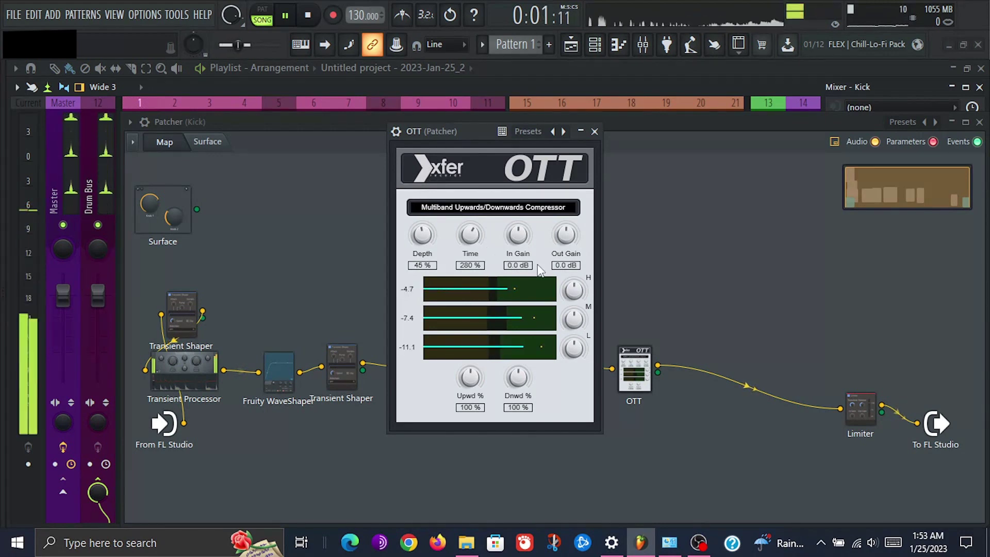
left_click_drag(567, 238, 568, 227)
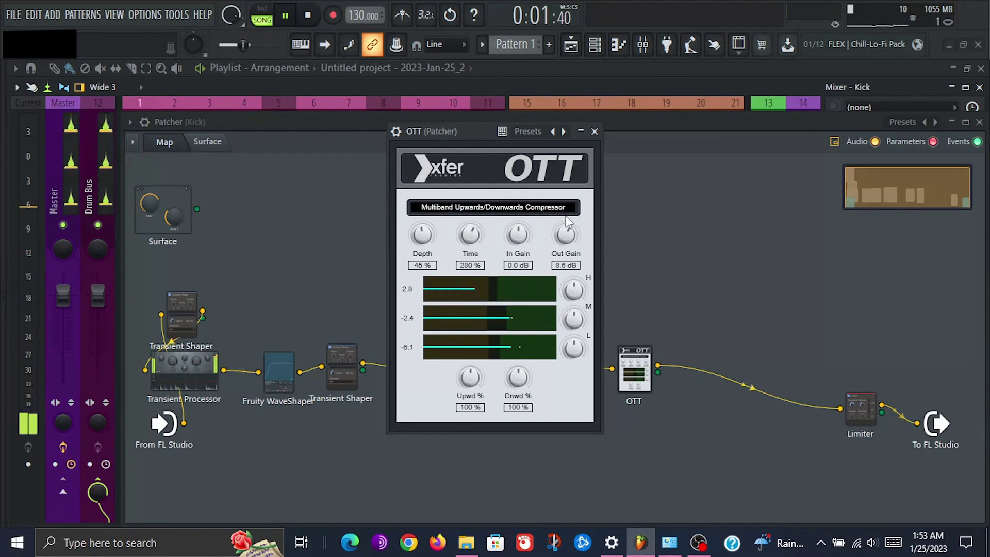
left_click(596, 133)
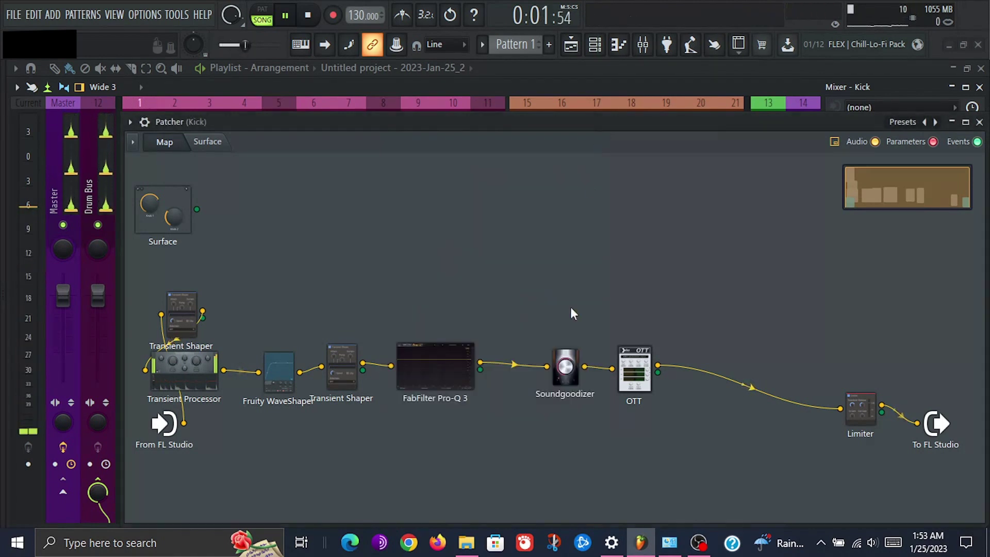
key("space")
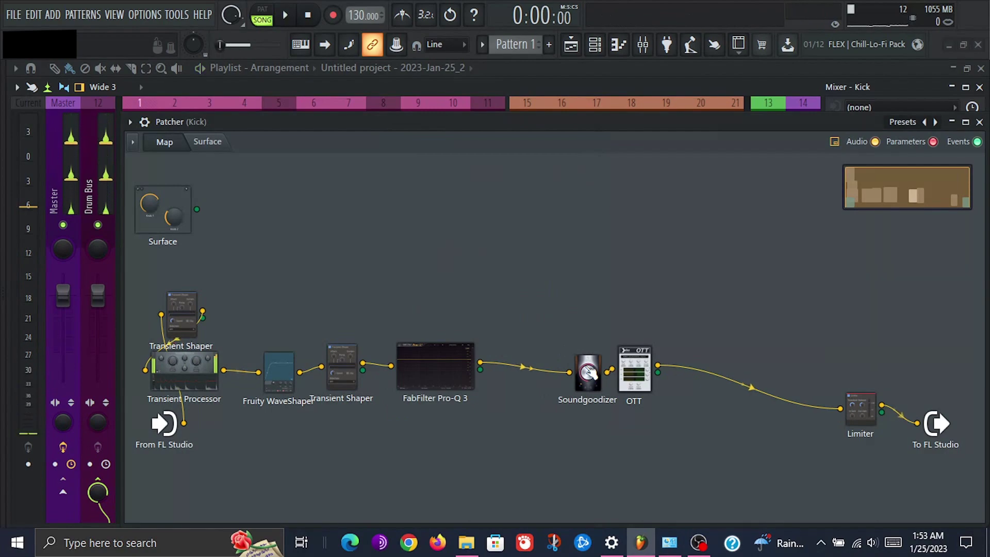
Add Decapitator between FabFilter Pro-Q 3 and Soundgoodizer, and start playback
left_click(667, 44)
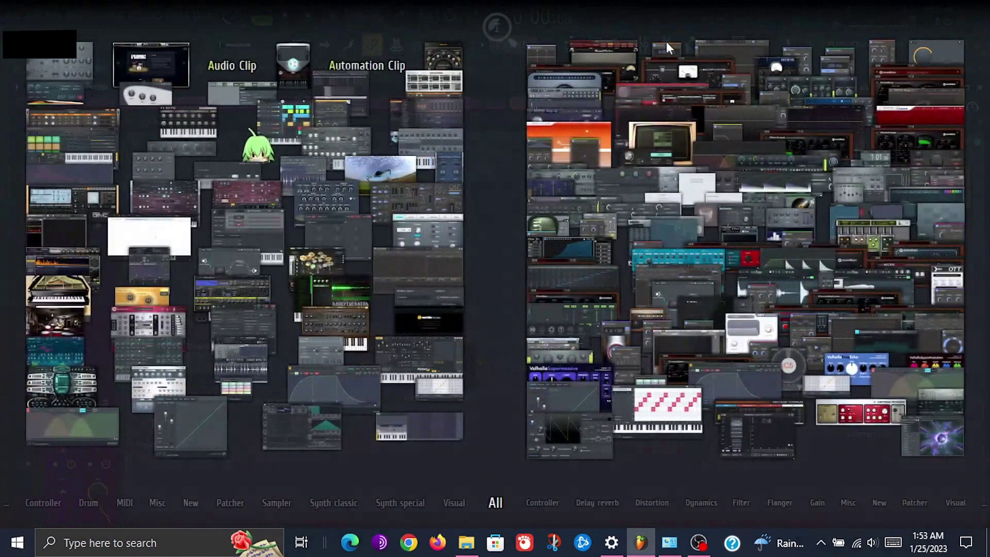
left_click_drag(691, 92, 507, 328)
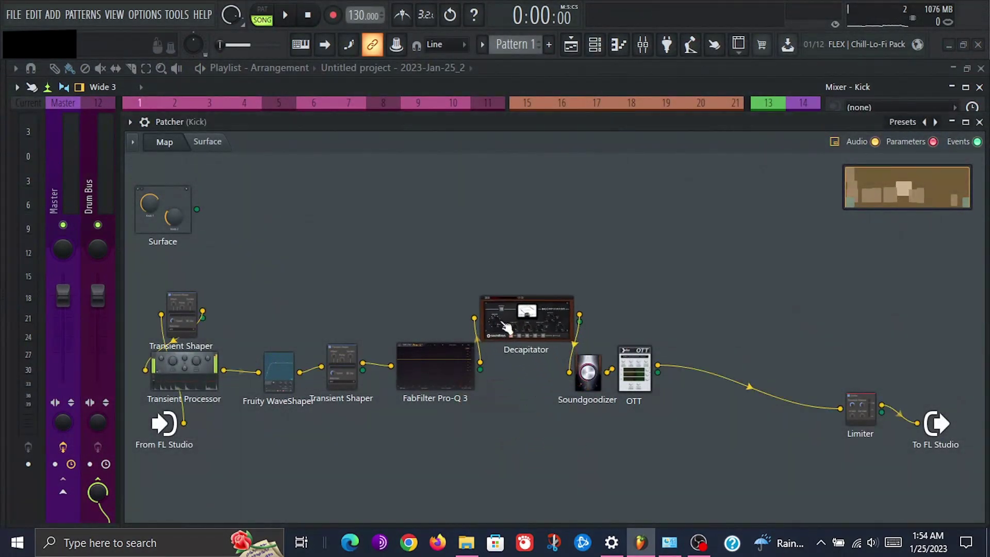
key("space")
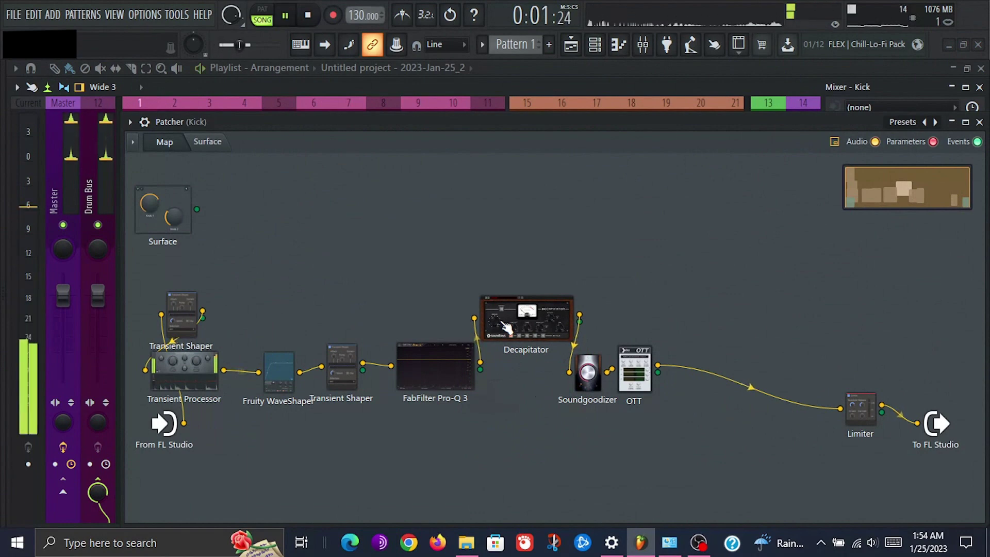
Switch on Punish in Decapitator and raise Drive slightly above its minimum
double_click(507, 328)
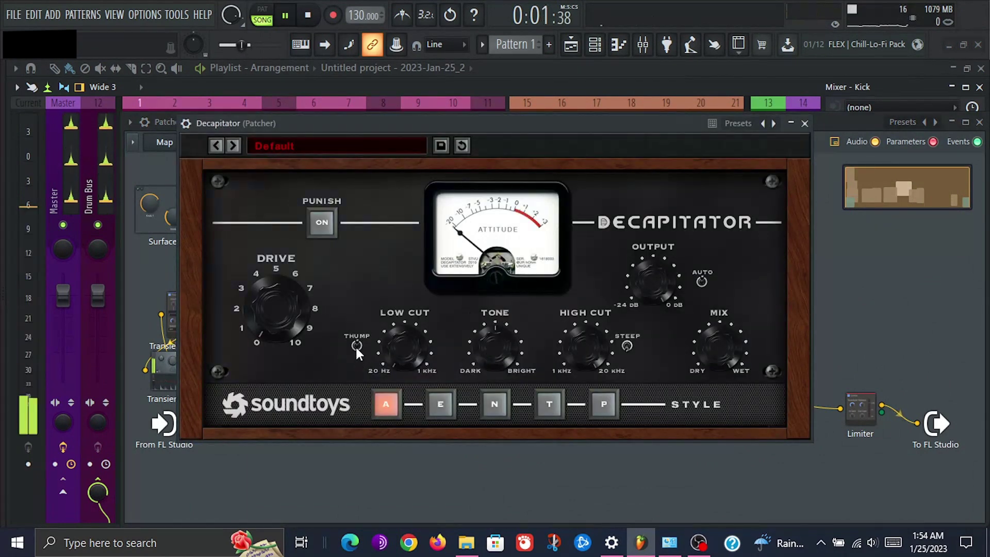
left_click(328, 230)
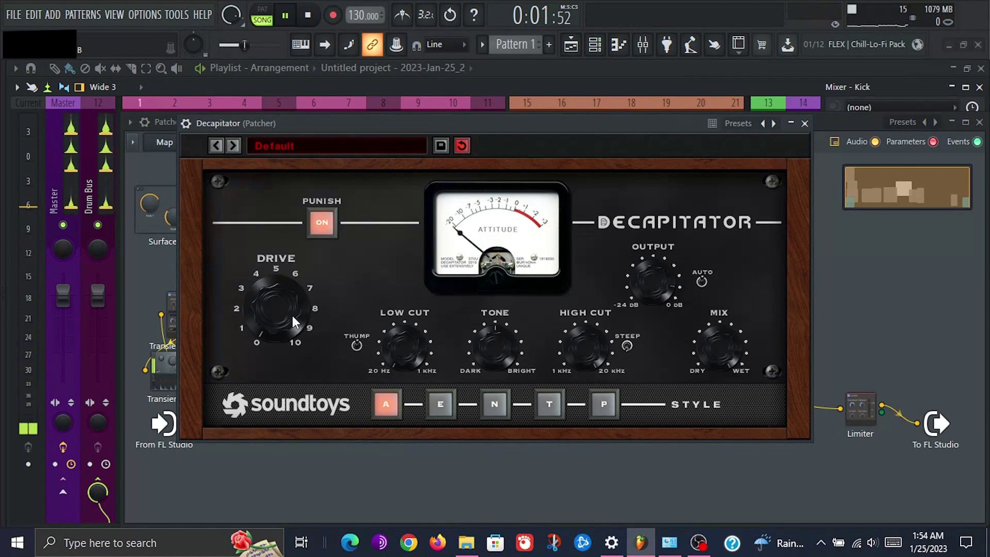
mouse_move(292, 316)
left_mouse_down()
mouse_move(290, 271)
mouse_move(280, 311)
mouse_move(355, 365)
mouse_move(352, 348)
mouse_move(292, 321)
left_mouse_up()
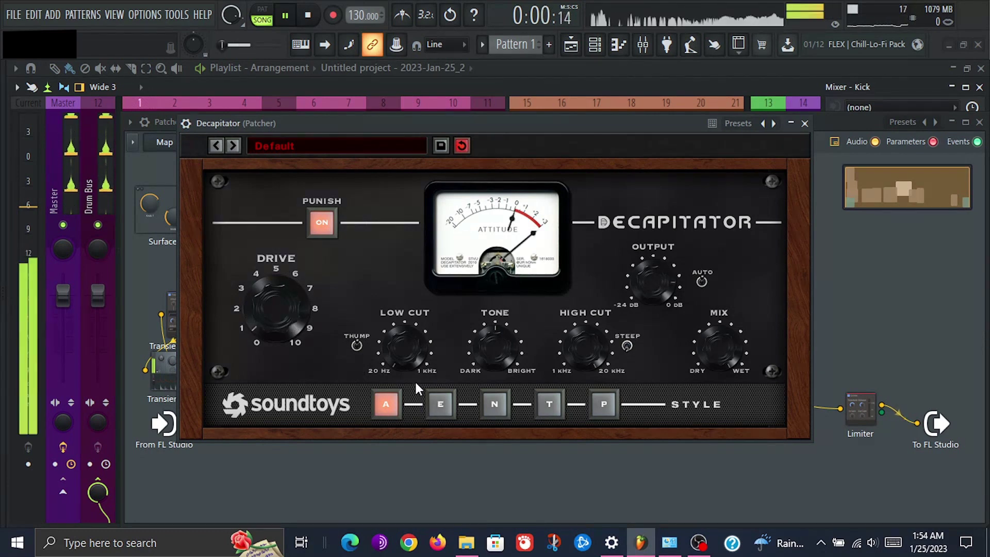
Audition Decapitator's styles E, N, T and P, settle on N, and raise the Low Cut slightly
left_click(439, 404)
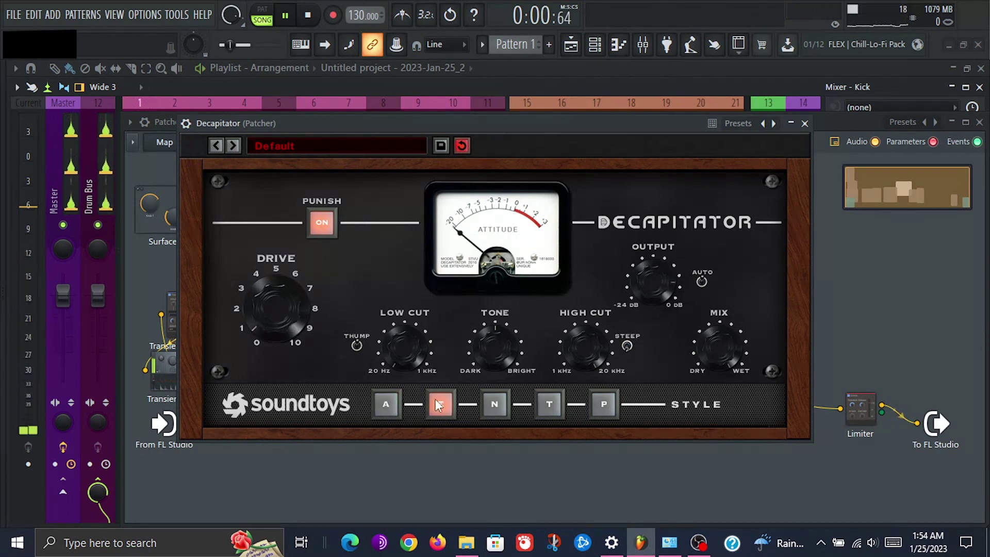
left_click(494, 405)
left_click(552, 407)
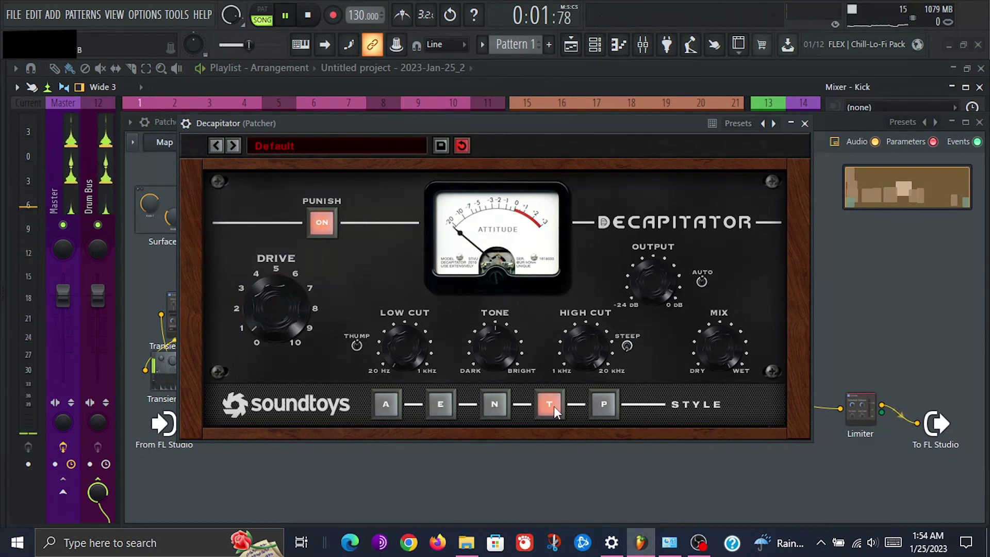
left_click(604, 407)
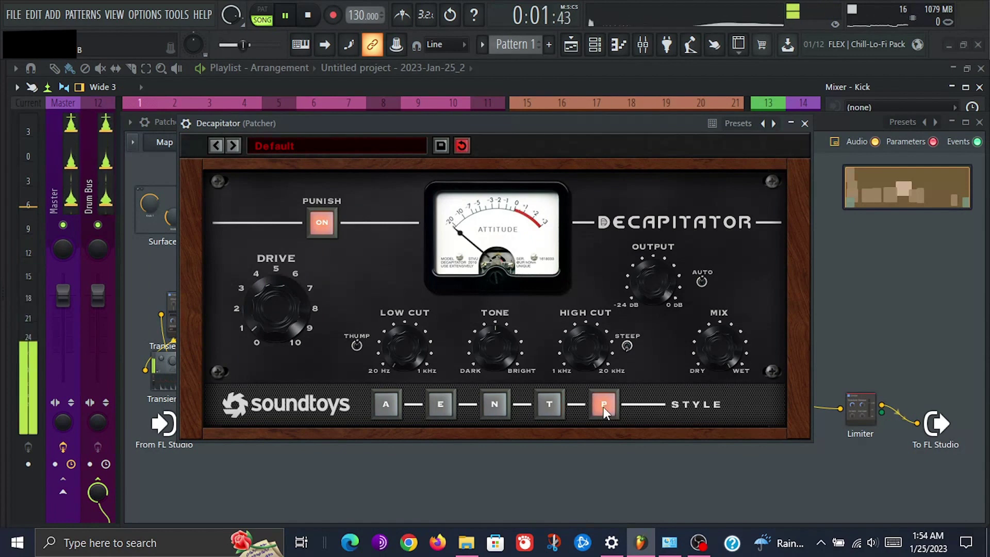
left_click(551, 409)
left_click(496, 406)
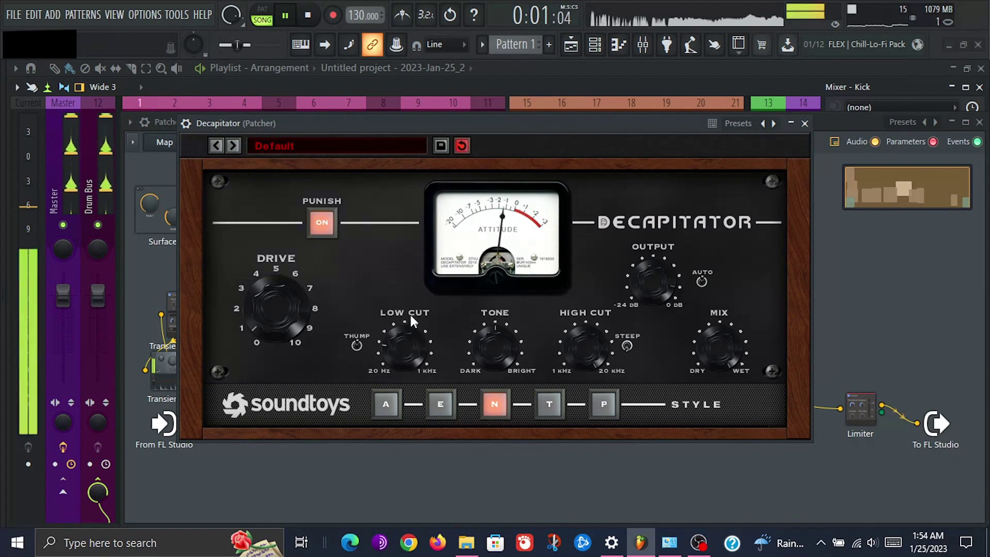
left_click_drag(410, 311, 410, 287)
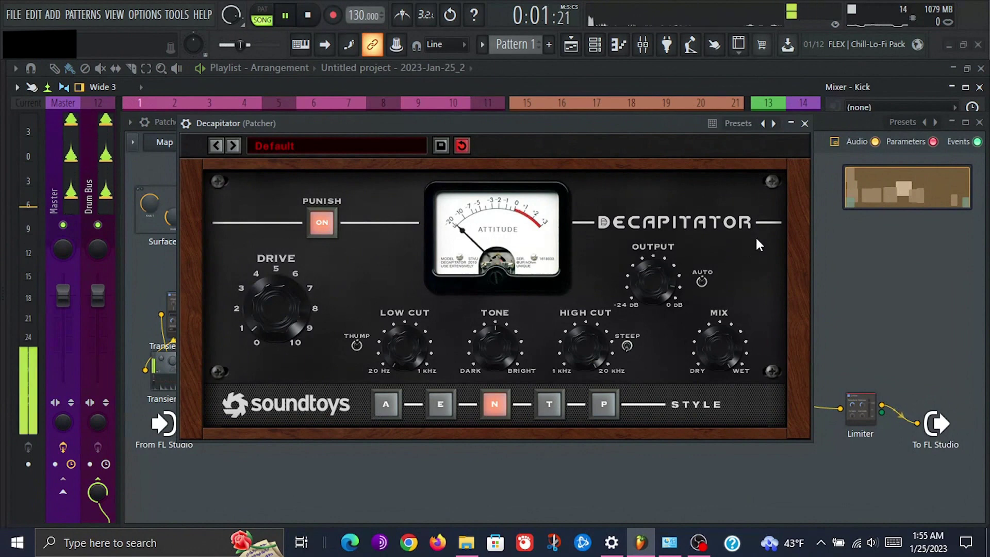
Close Decapitator, stop playback, and move Soundgoodizer and OTT closer to the Limiter on the map
left_click(805, 123)
key("space")
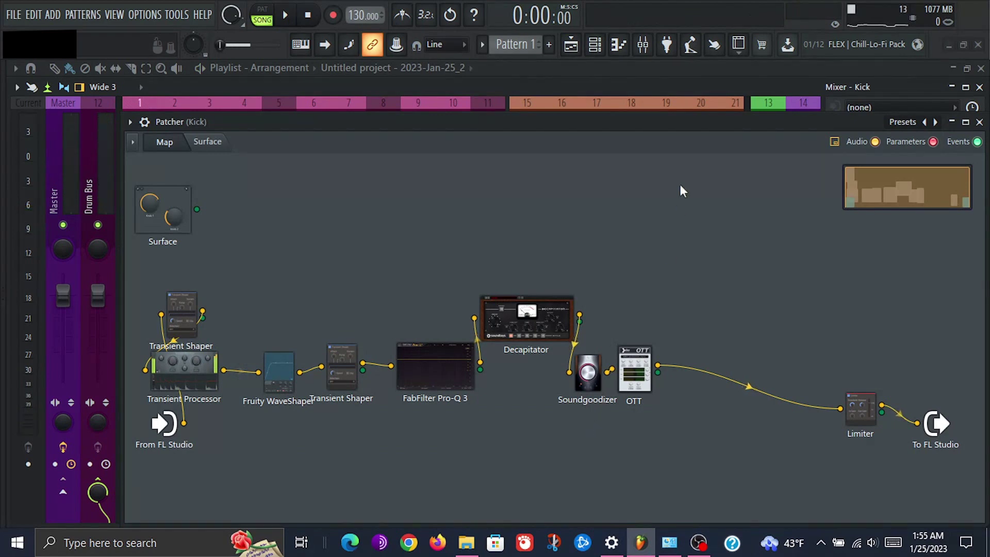
left_click_drag(615, 404, 630, 385)
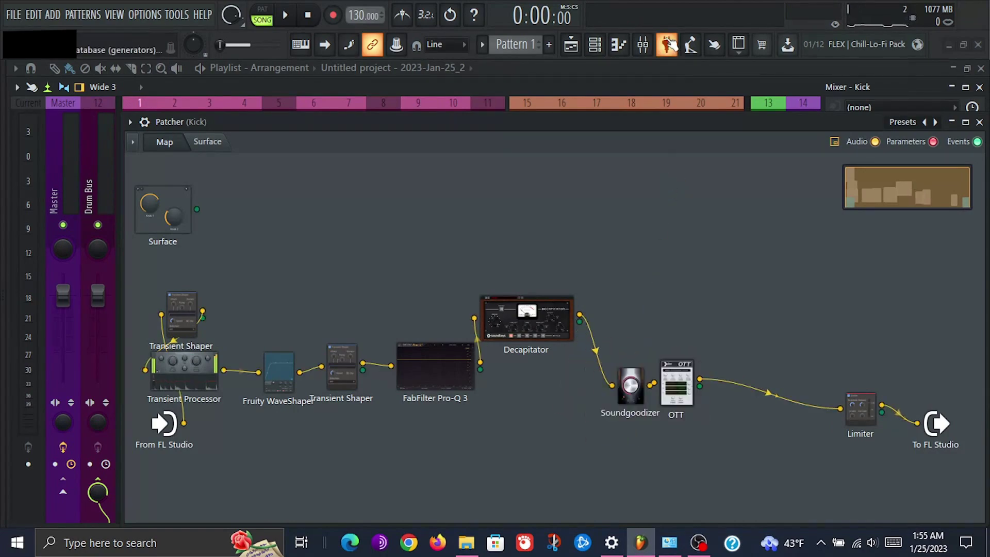
Add Faturator between FabFilter Pro-Q 3 and Decapitator, open it, and start playback
left_click(667, 44)
left_click_drag(654, 150, 448, 306)
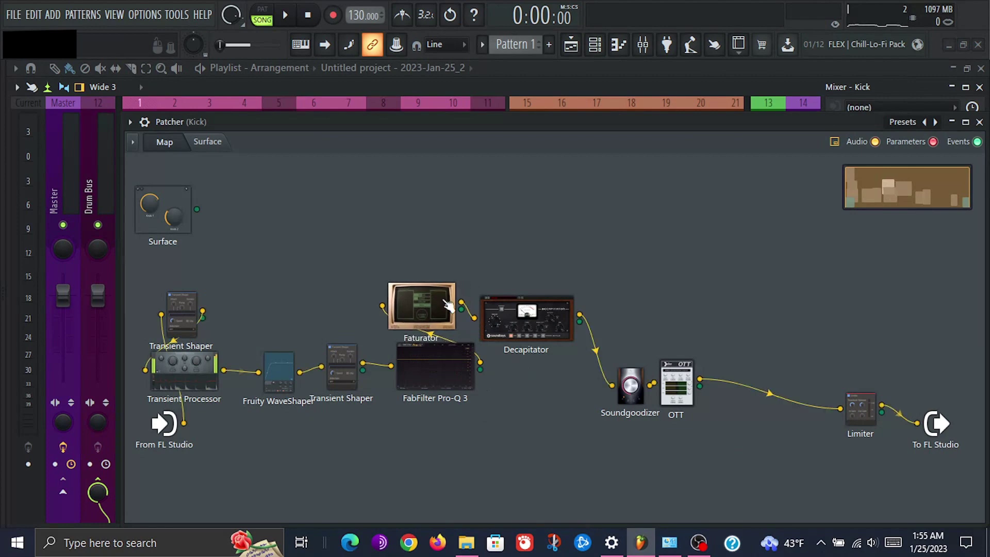
left_click(448, 305)
key("space")
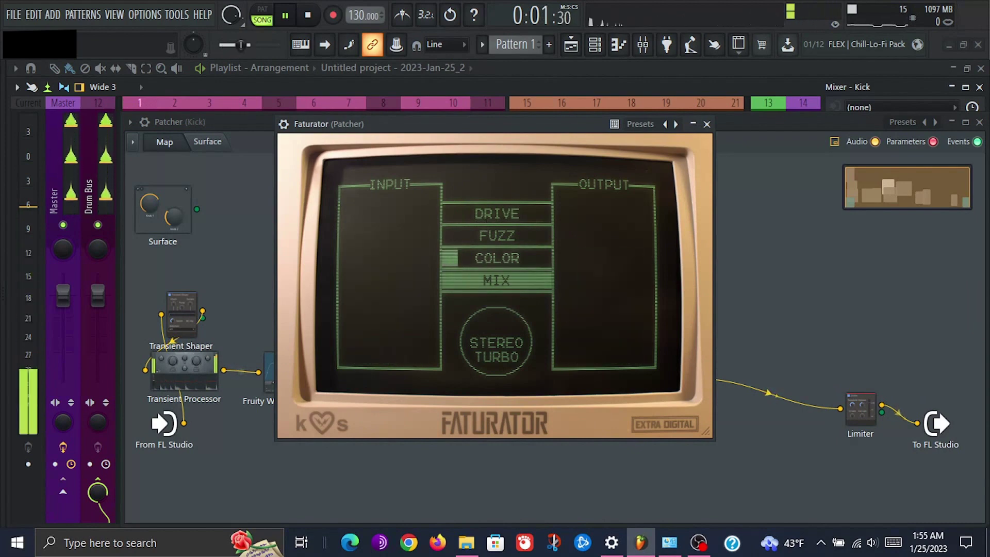
Raise Faturator's Color to just under a third and its Drive to about a tenth
left_click_drag(454, 259, 453, 255)
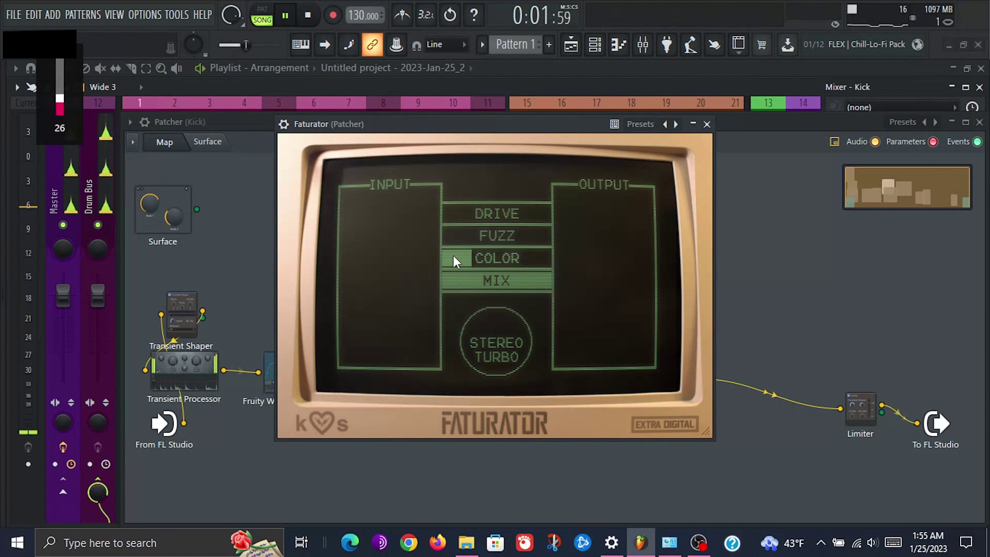
left_click_drag(456, 255, 456, 248)
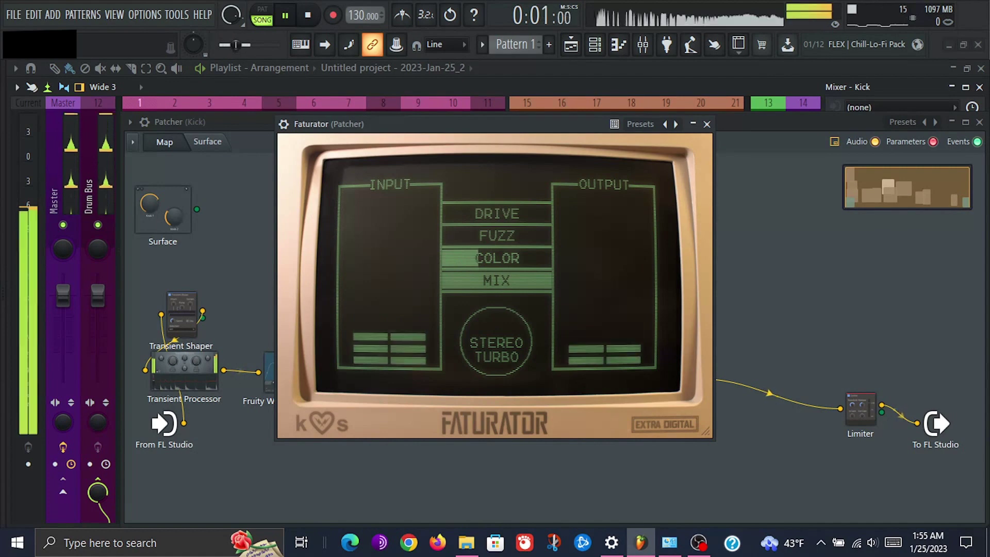
left_click_drag(456, 248, 456, 256)
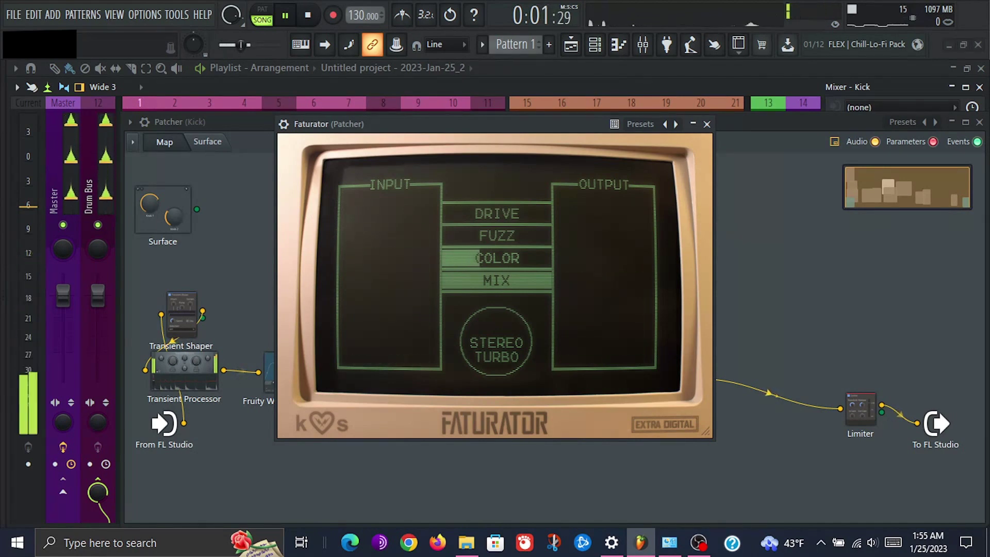
left_click_drag(456, 255, 456, 259)
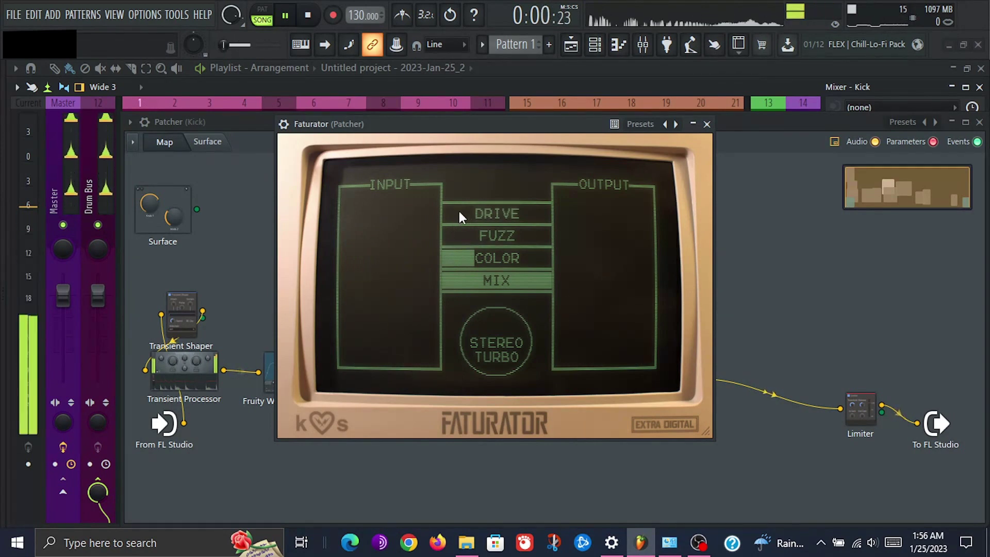
left_click_drag(459, 211, 459, 207)
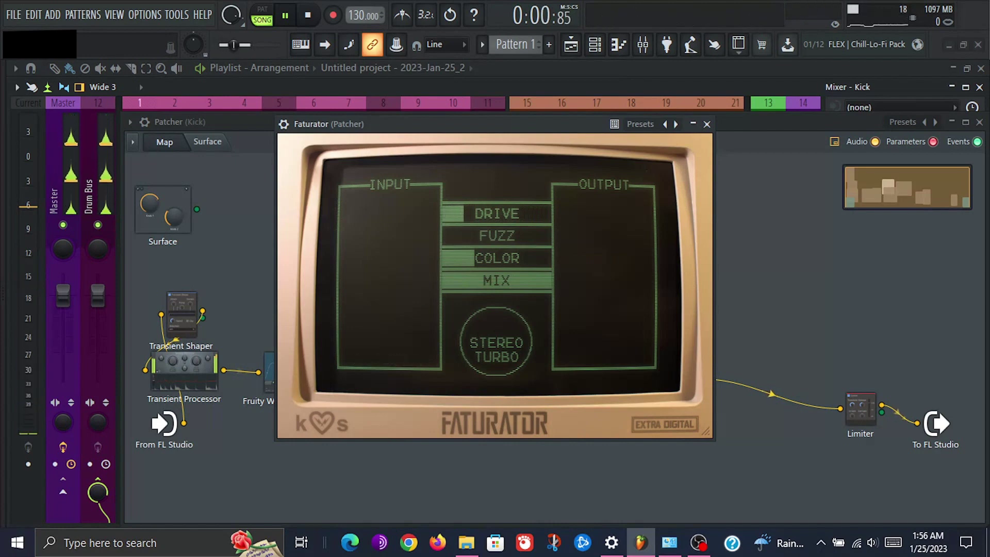
left_click_drag(459, 207, 459, 214)
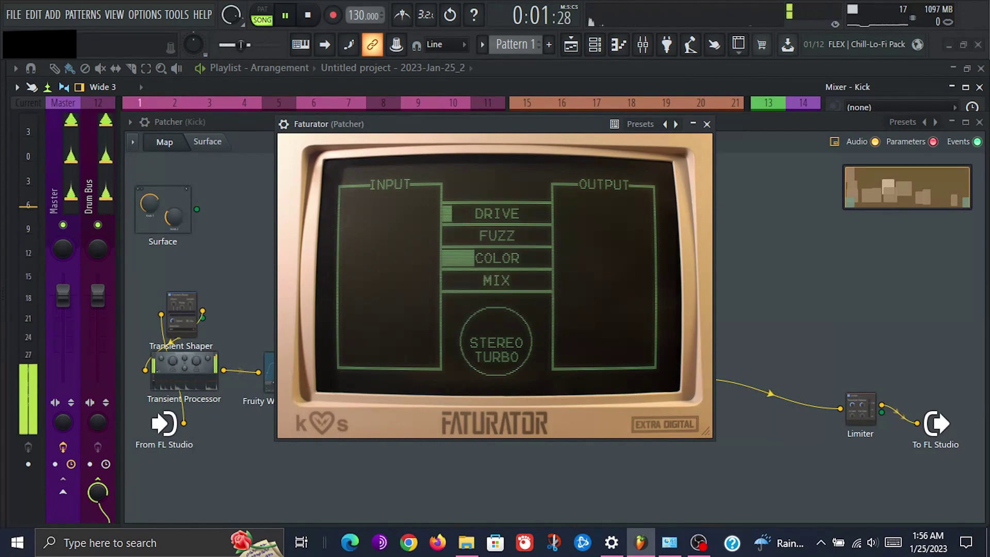
Compare the kick with Faturator's Mix at minimum and at full, then stop playback and close Faturator
left_click_drag(496, 280, 496, 282)
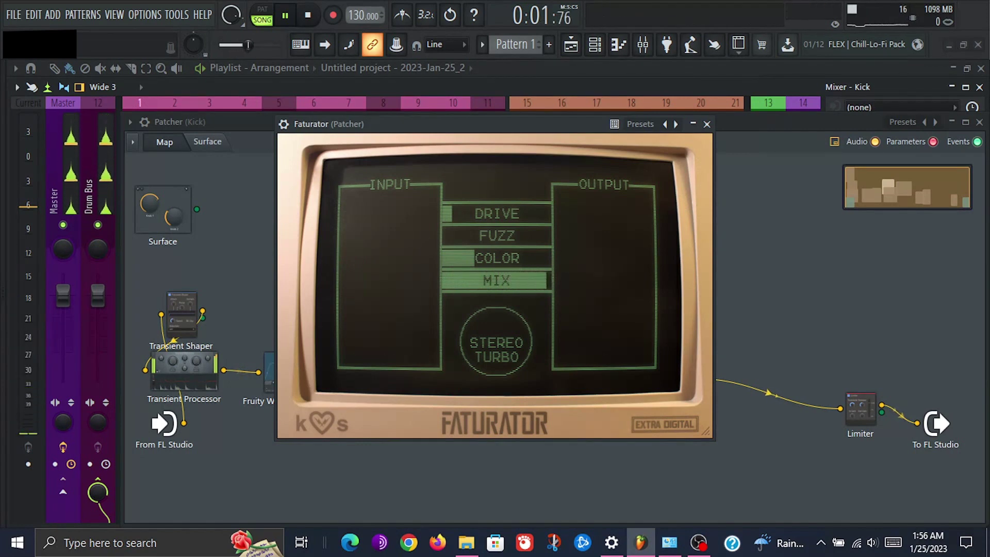
key("space")
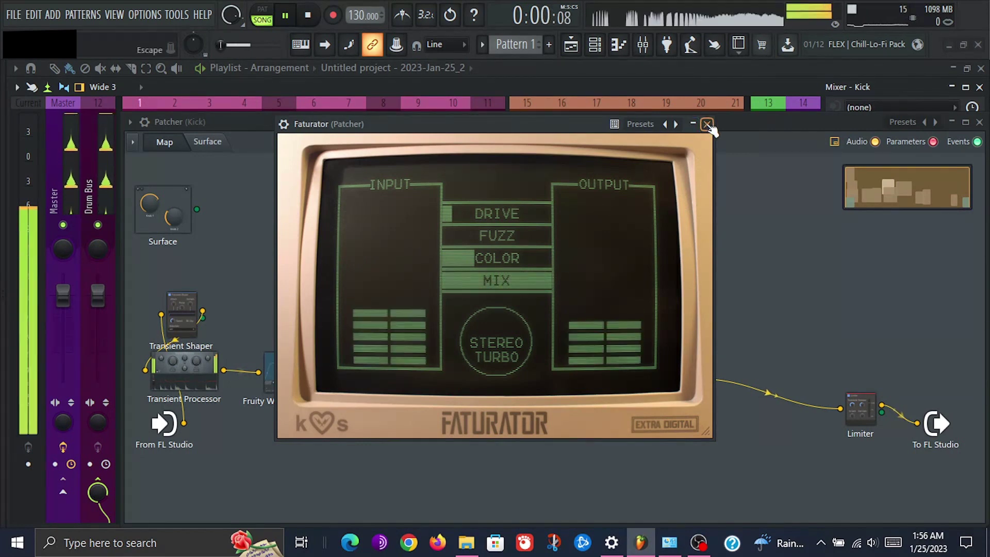
left_click(707, 124)
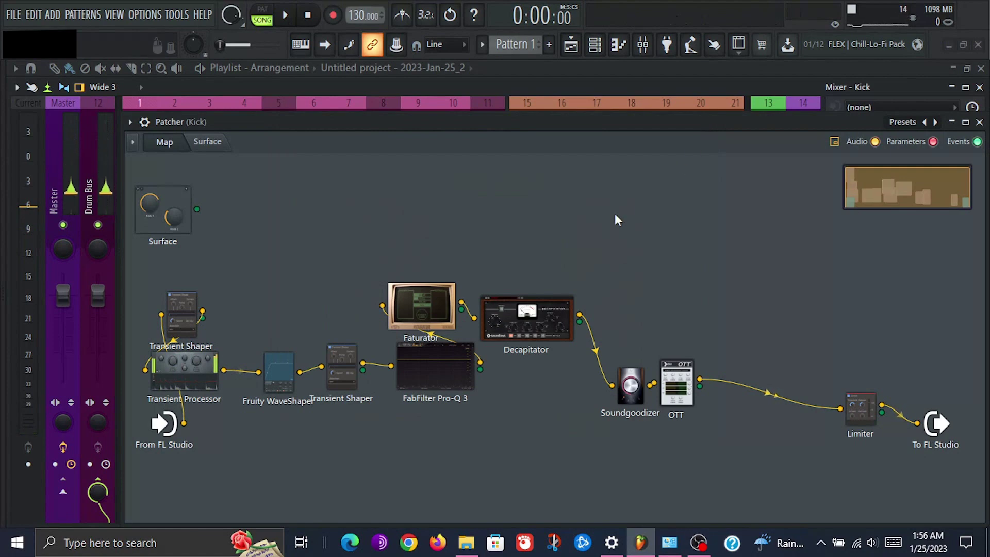
In FabFilter Pro-Q 3, cut about 6 dB near 8 kHz and 3.38 dB at 273.29 Hz, boost 3.27 dB at 579.31 Hz, and close it
left_click_drag(431, 350, 425, 386)
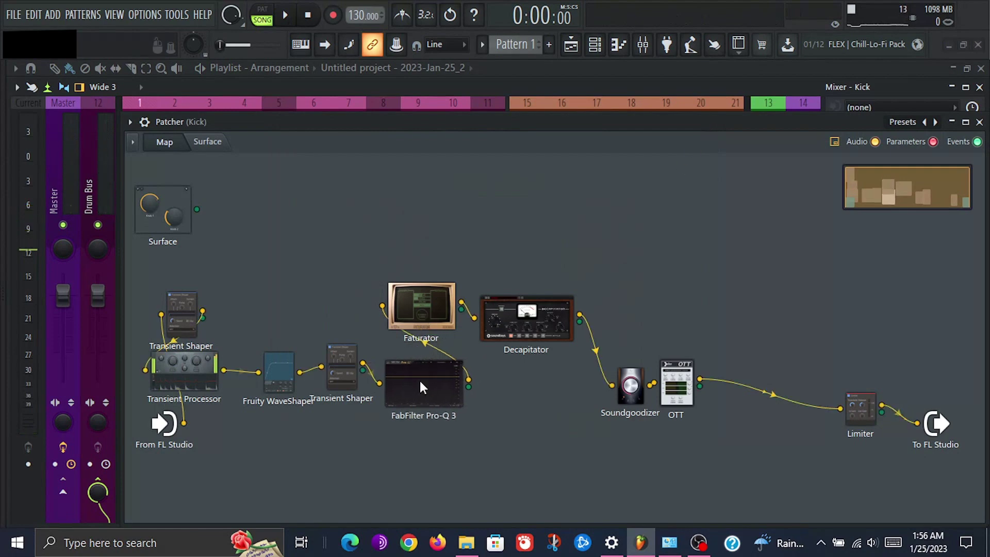
double_click(421, 384)
key("space")
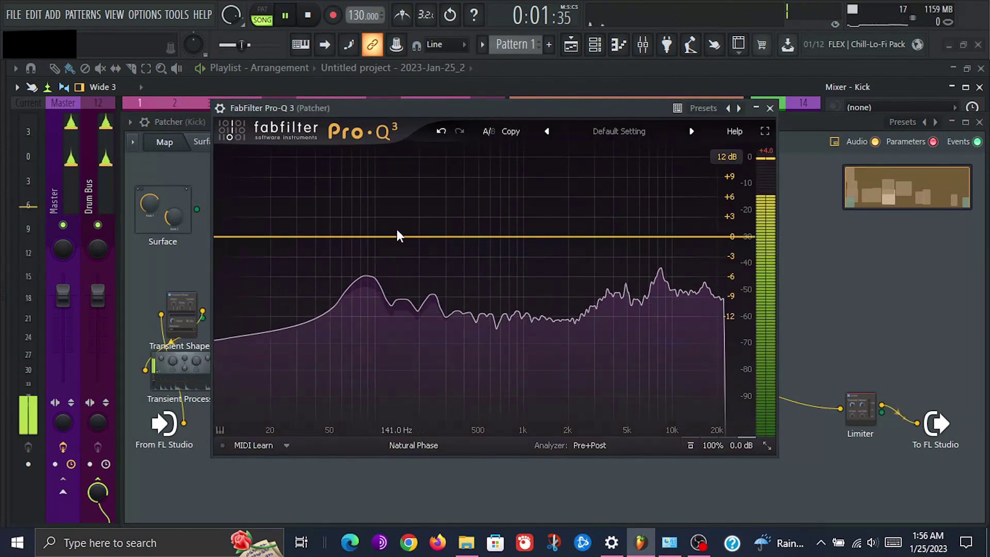
left_click_drag(397, 236, 662, 280)
left_click_drag(545, 240, 445, 264)
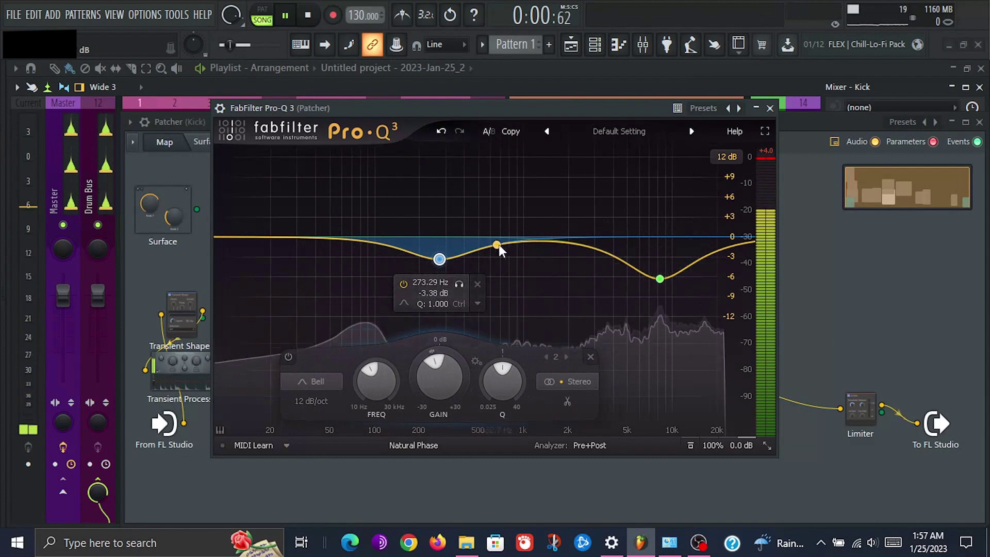
left_click_drag(503, 246, 489, 227)
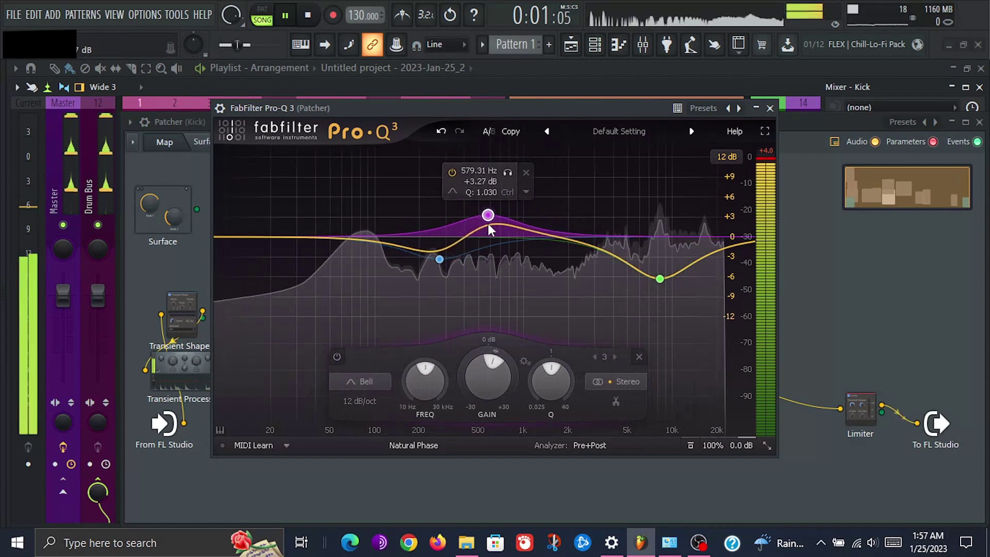
left_click(770, 109)
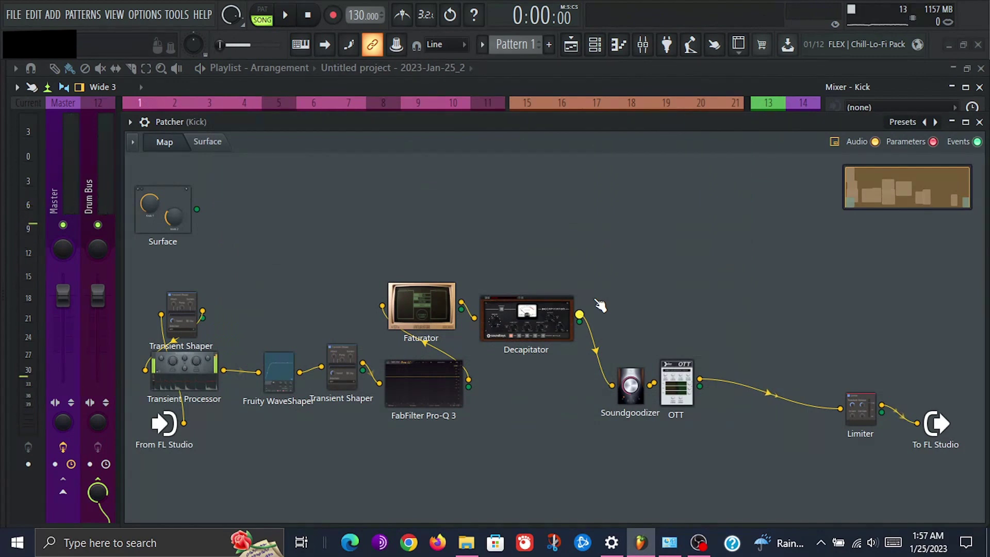
Cluster Fruity WaveShaper, the second Transient Shaper and FabFilter Pro-Q 3 tightly around the Transient Processor
left_click_drag(343, 381, 279, 441)
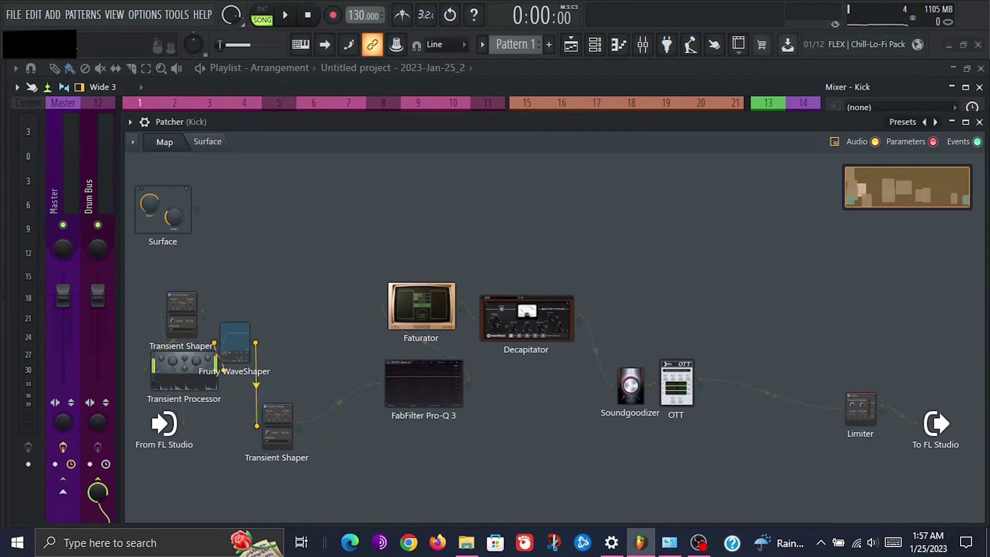
left_click_drag(245, 360, 249, 345)
left_click_drag(288, 445, 249, 401)
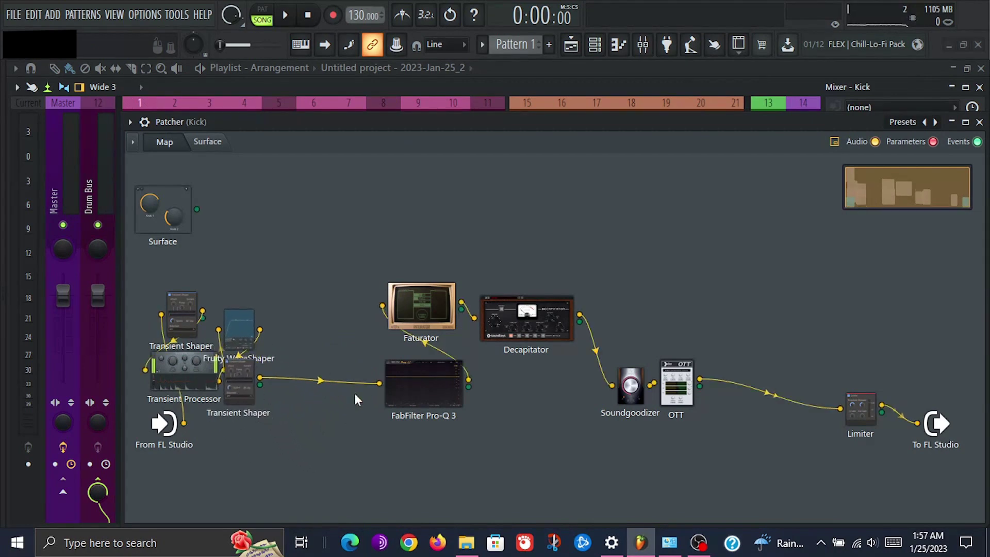
left_click_drag(422, 403, 227, 458)
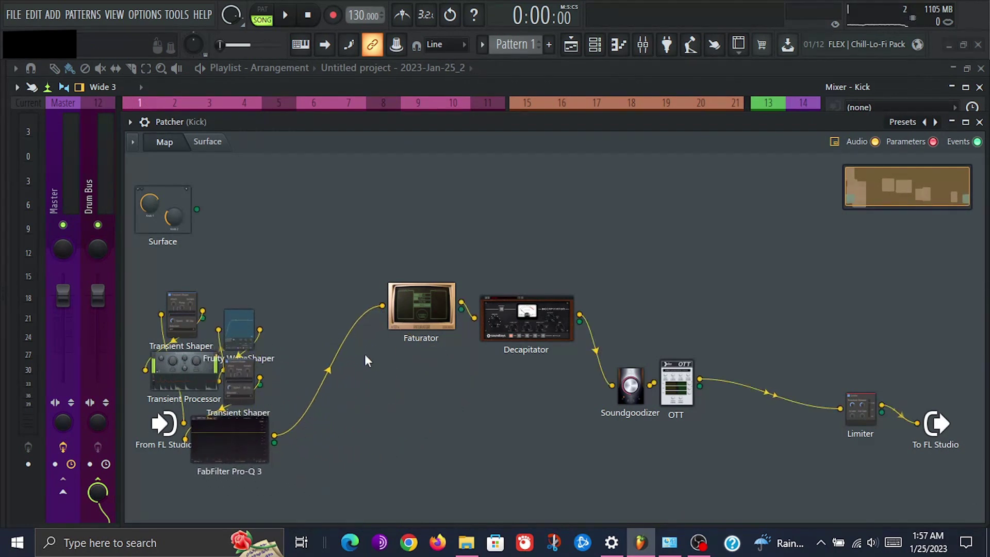
Pack Faturator, Decapitator, Soundgoodizer and OTT compactly beside the clustered modules, freeing space before the Limiter
left_click_drag(422, 306, 308, 330)
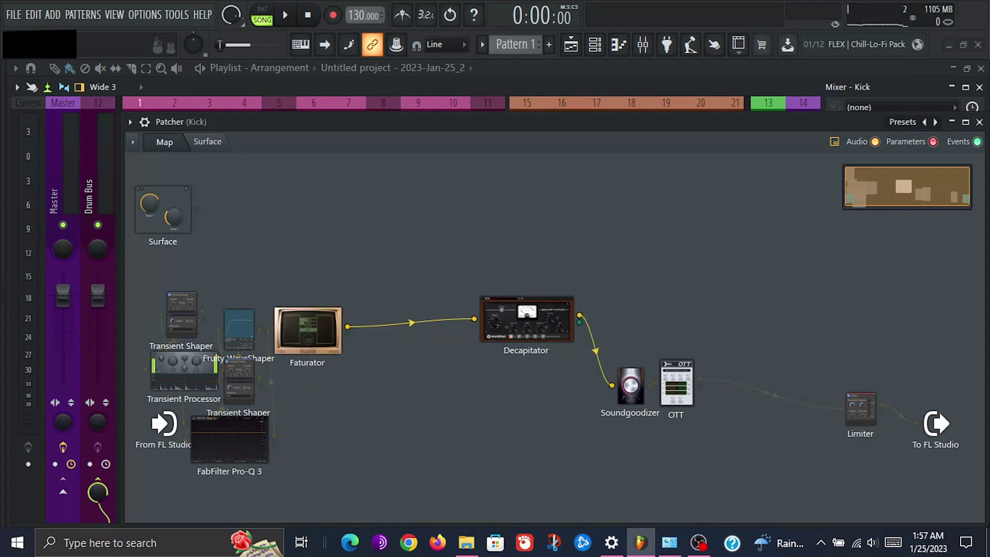
left_click_drag(526, 318, 311, 388)
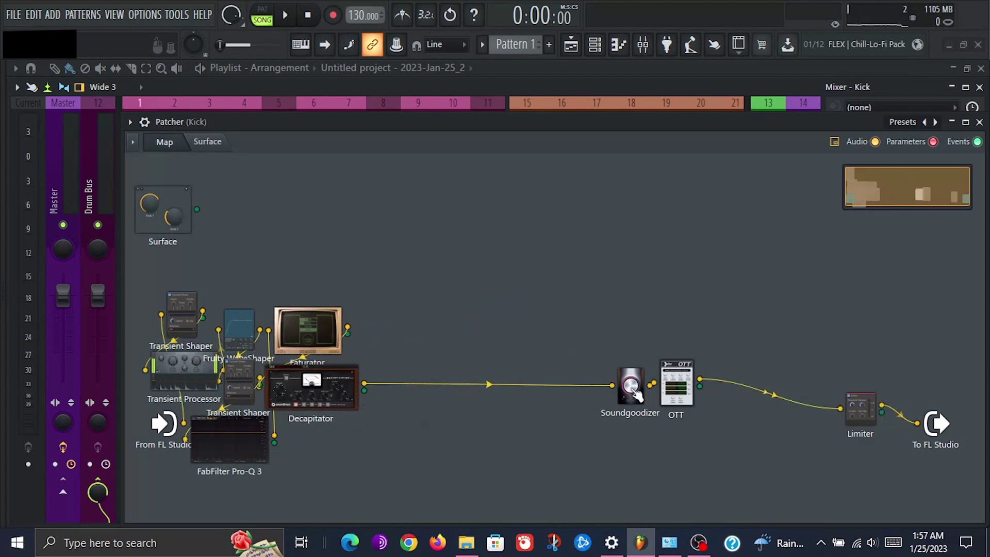
left_click_drag(638, 394, 380, 341)
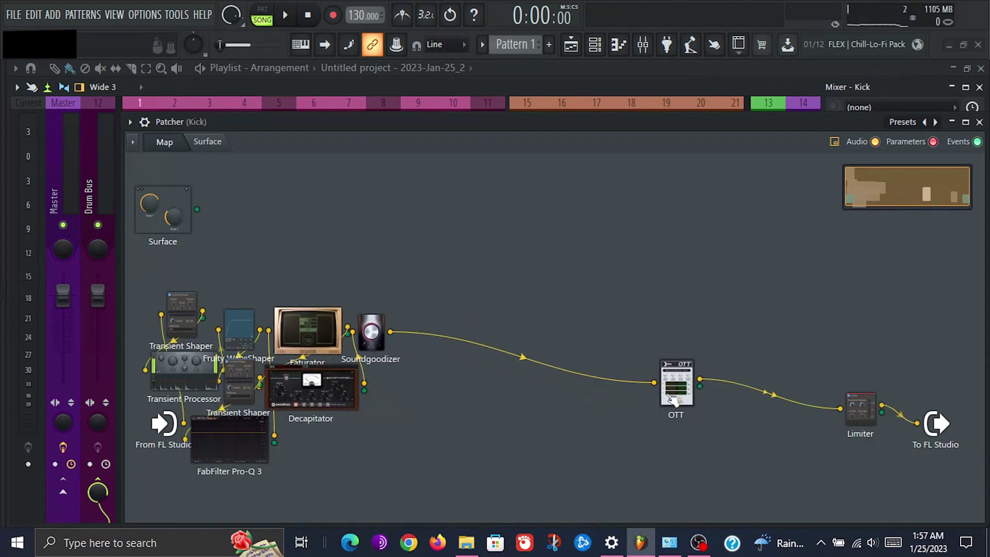
left_click_drag(673, 400, 371, 406)
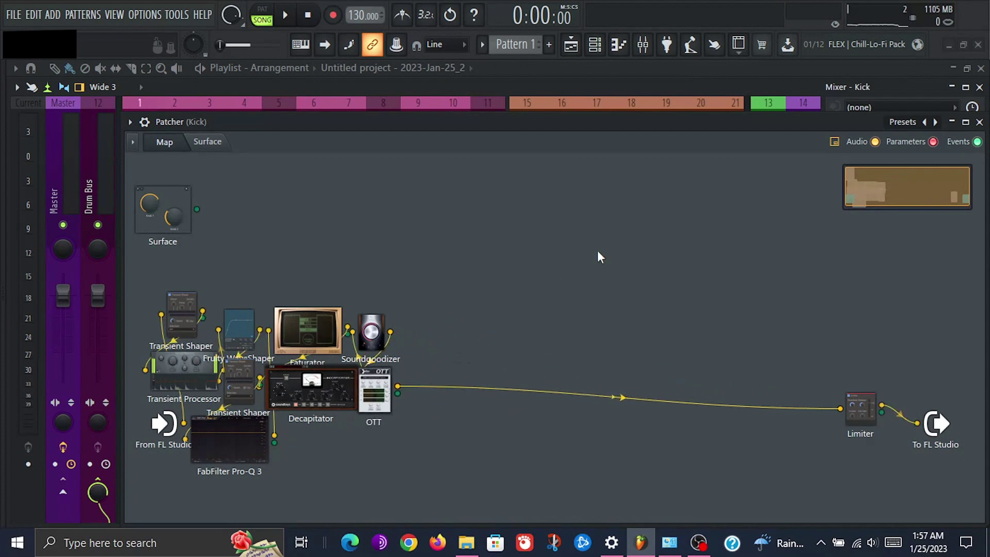
Insert a copy of Faturator with its settings between OTT and the Limiter, start playback, and open the copy
right_click(333, 338)
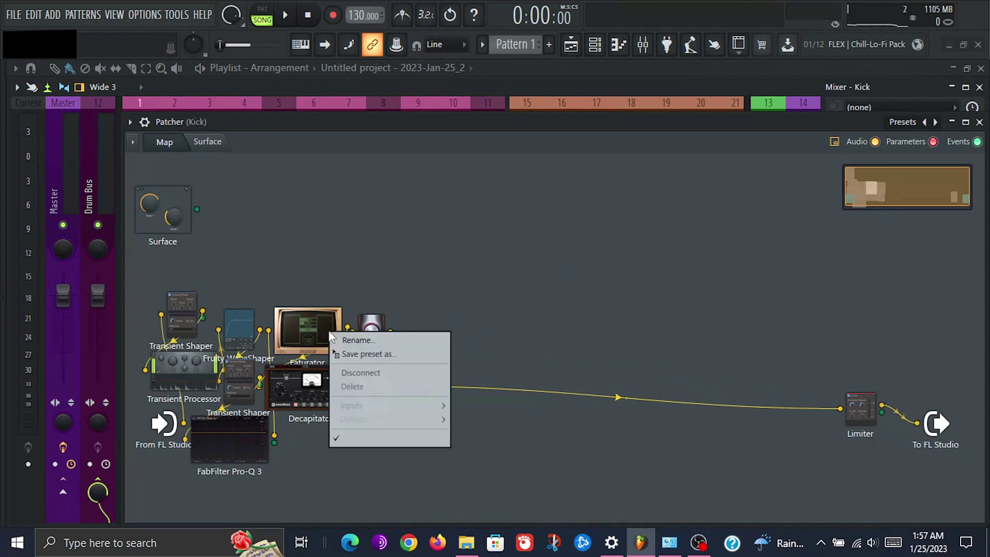
left_click(373, 356)
left_click_drag(398, 388, 398, 386)
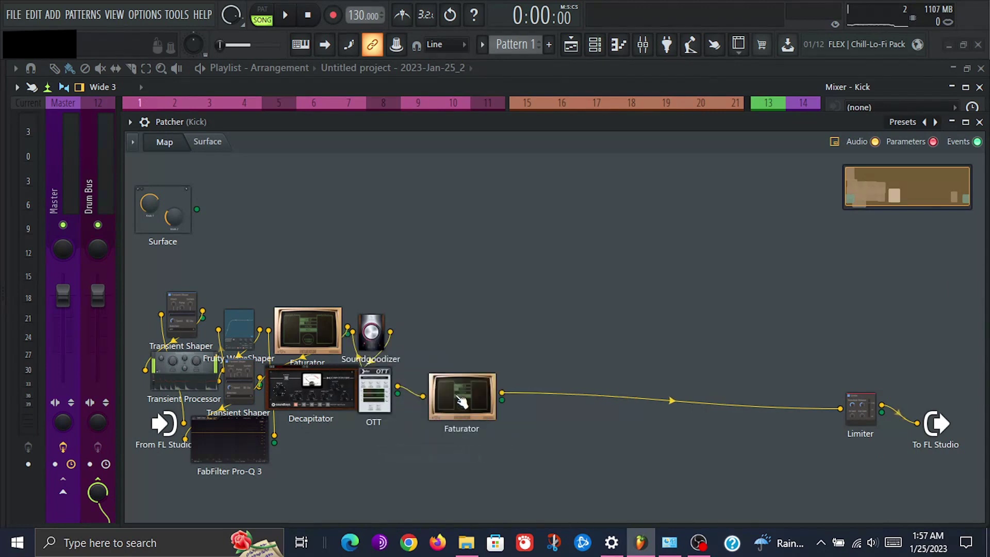
key("space")
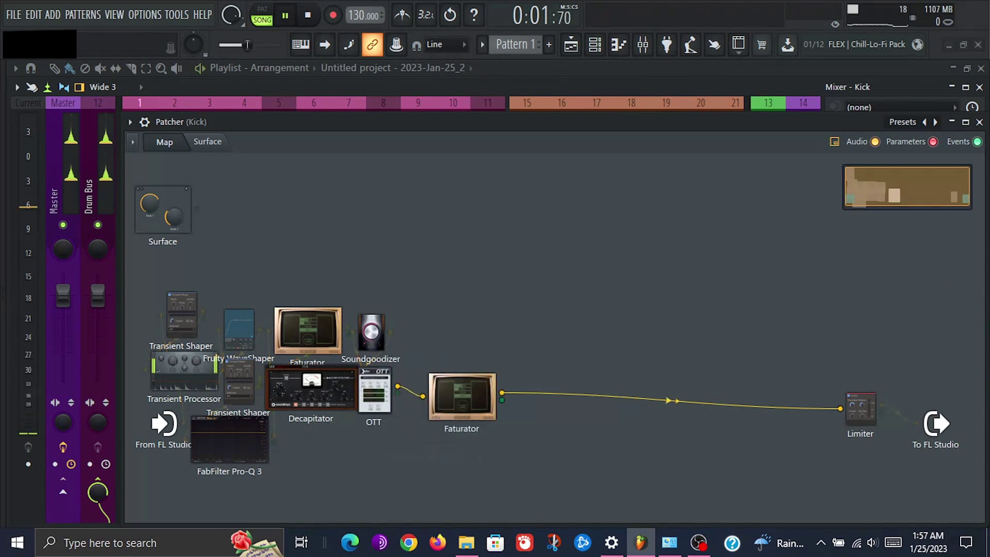
double_click(461, 400)
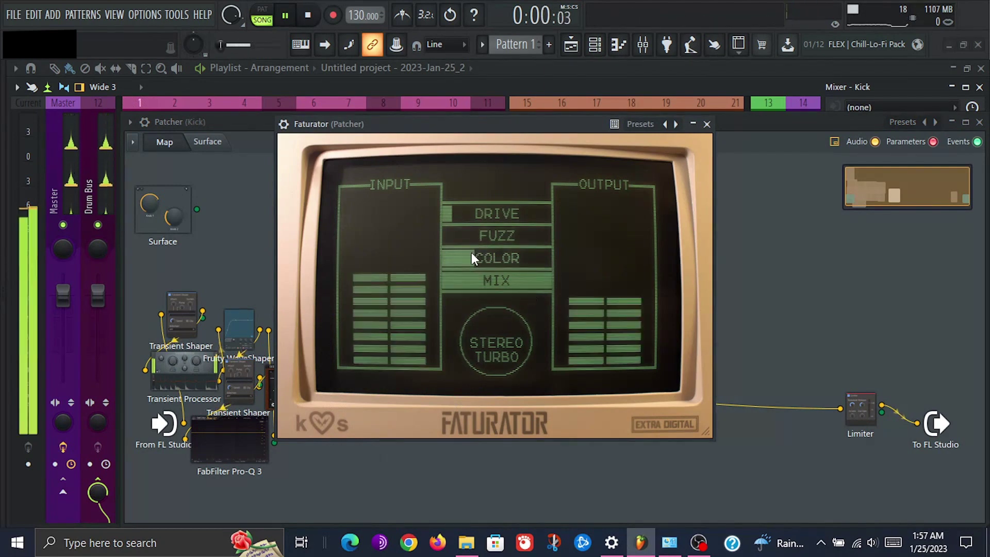
Lower the second Faturator's Color to under a fifth, try a higher Drive before returning it to about a tenth, and close it with playback stopped
left_click_drag(474, 258, 463, 258)
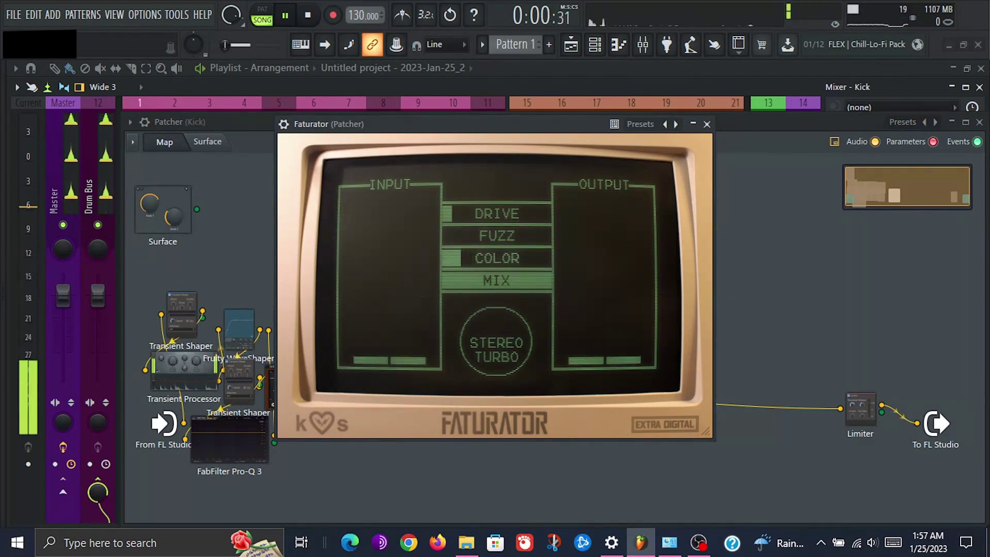
left_click(459, 214)
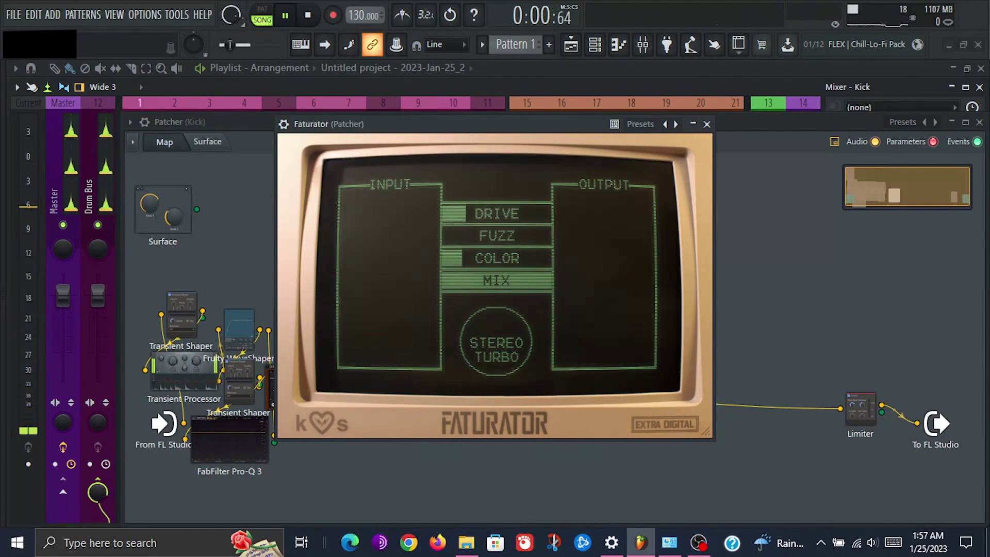
mouse_move(459, 214)
left_mouse_down()
mouse_move(473, 214)
mouse_move(442, 214)
left_mouse_up()
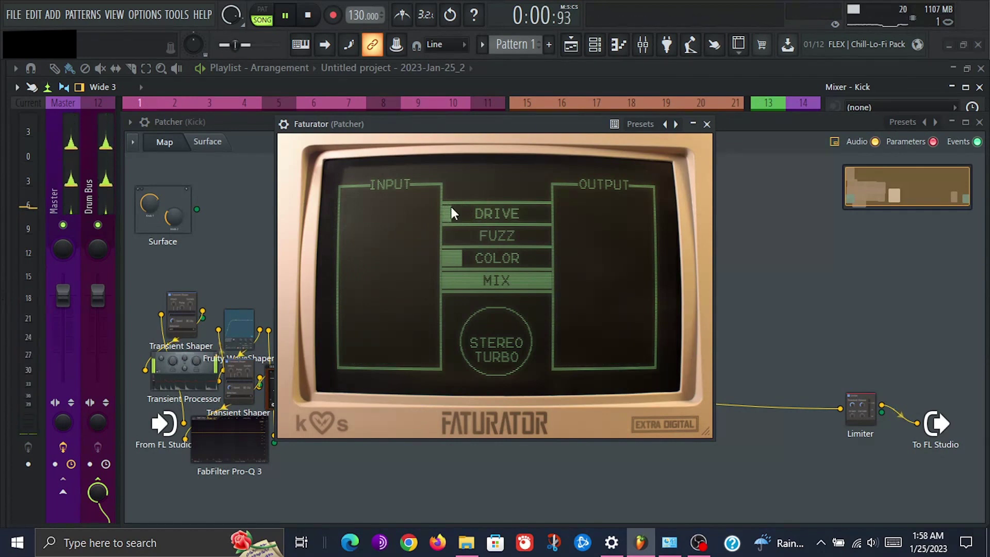
left_click(707, 125)
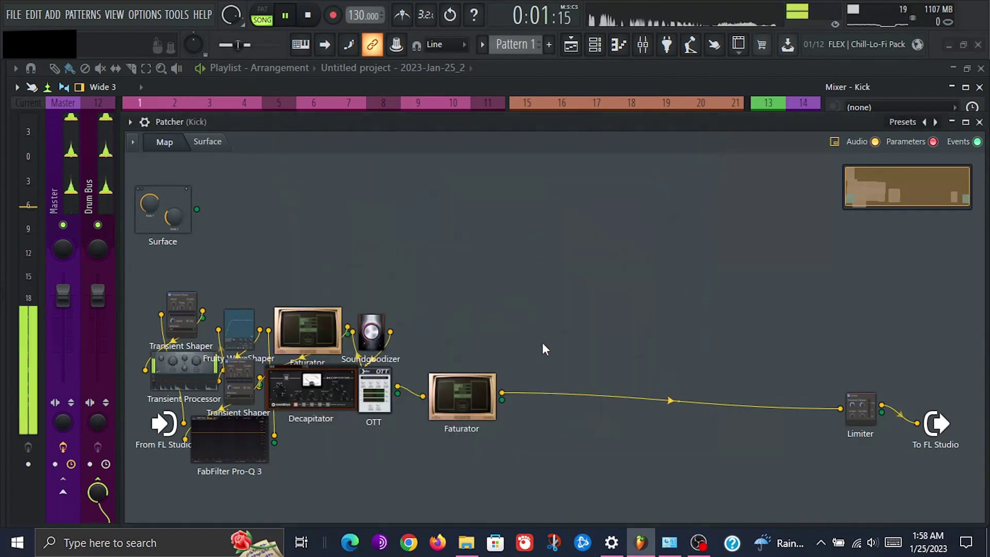
key("space")
Move the second Faturator tight against OTT and insert the Distortion plugin between it and the Limiter
left_click_drag(474, 397, 448, 391)
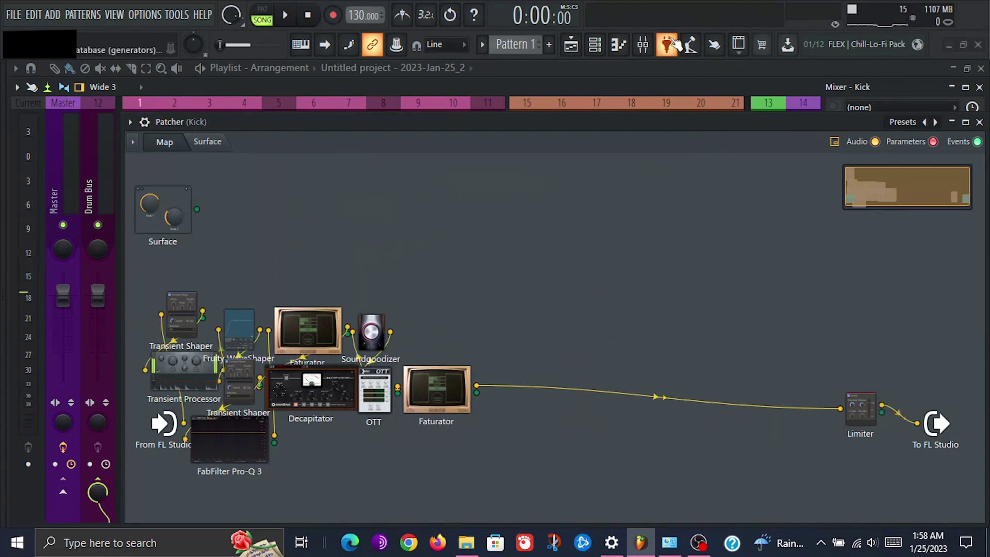
left_click(670, 44)
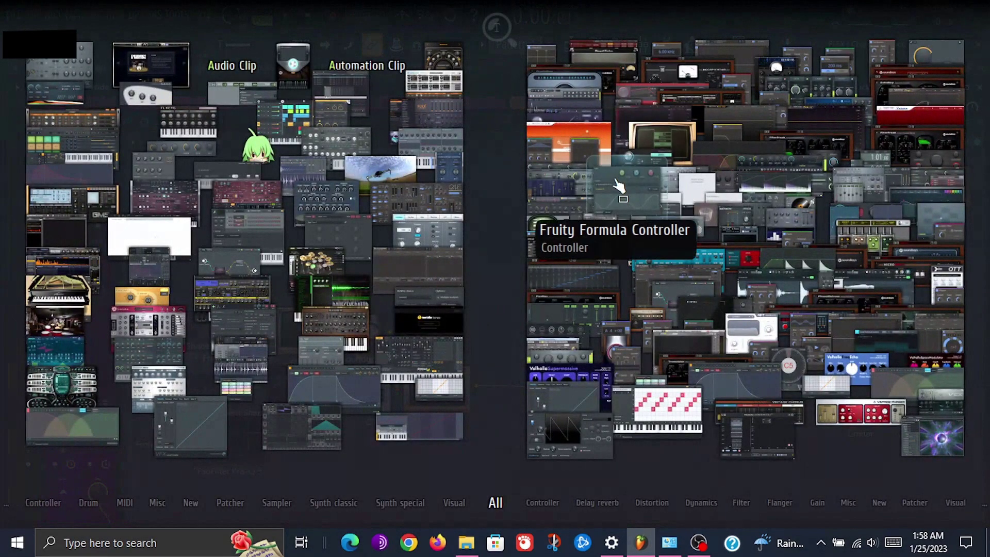
type("wave")
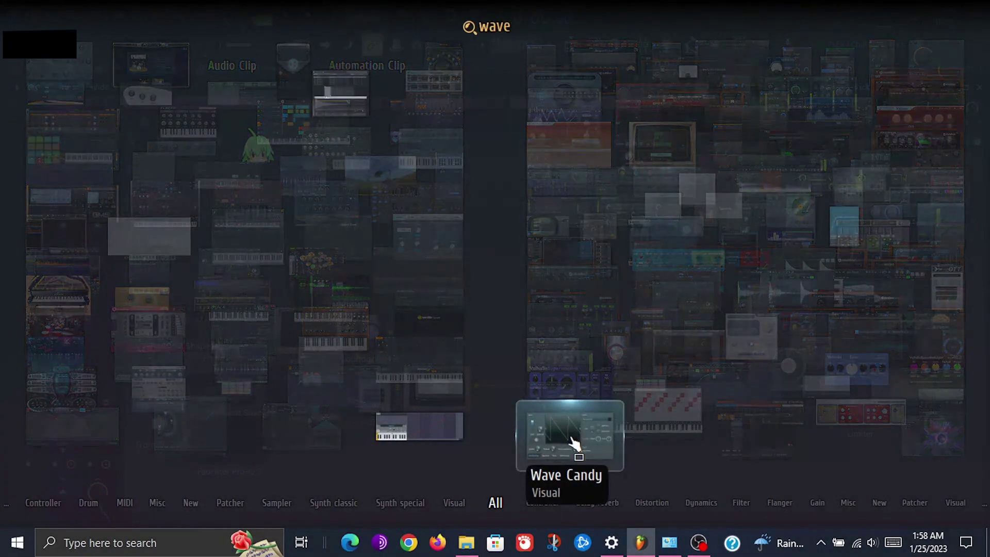
key("BackSpace")
key("BackSpace")
key("BackSpace")
key("BackSpace")
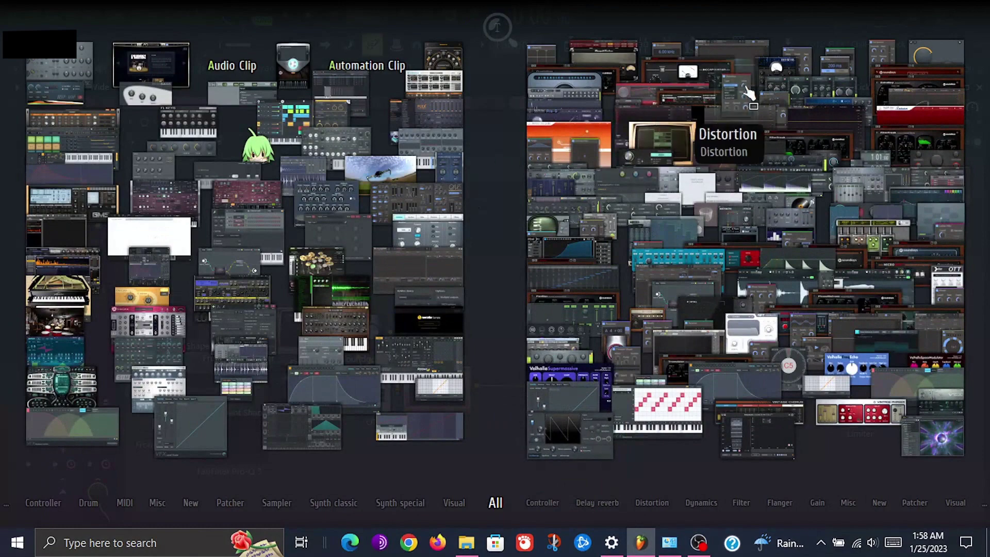
left_click_drag(740, 93, 555, 372)
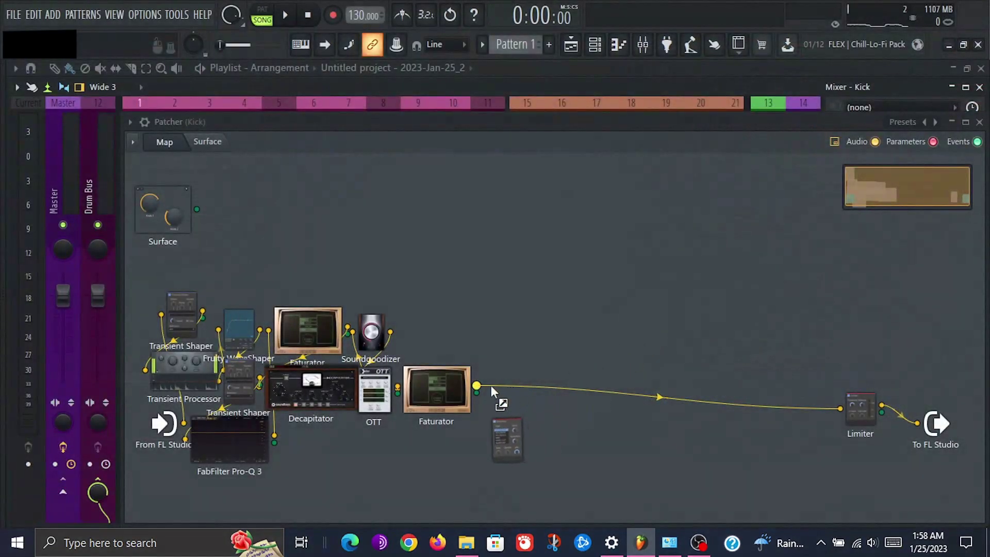
left_click_drag(477, 391, 540, 396)
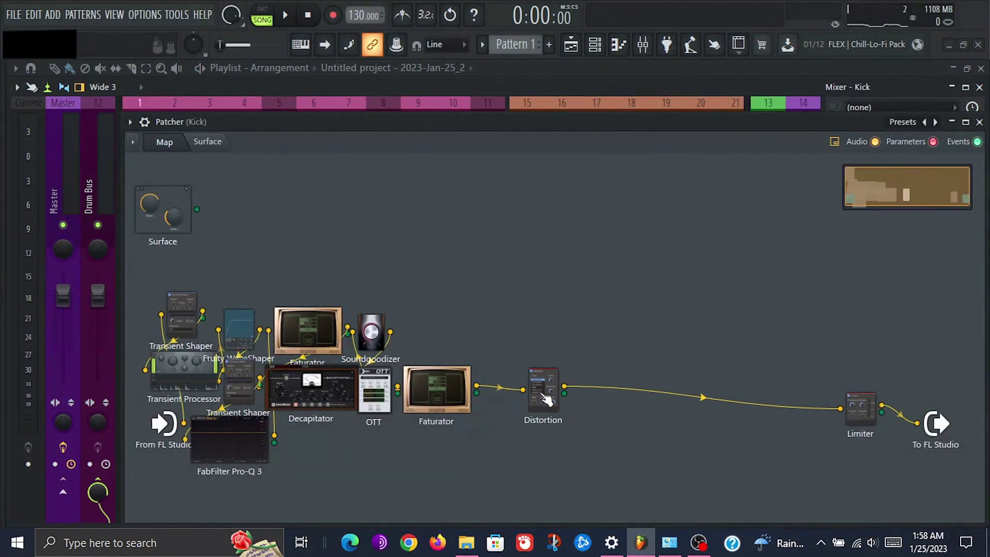
Open Distortion during playback, audition its types before choosing Foldback, and set Drive to about 5 dB while testing Dynamics
double_click(539, 400)
key("space")
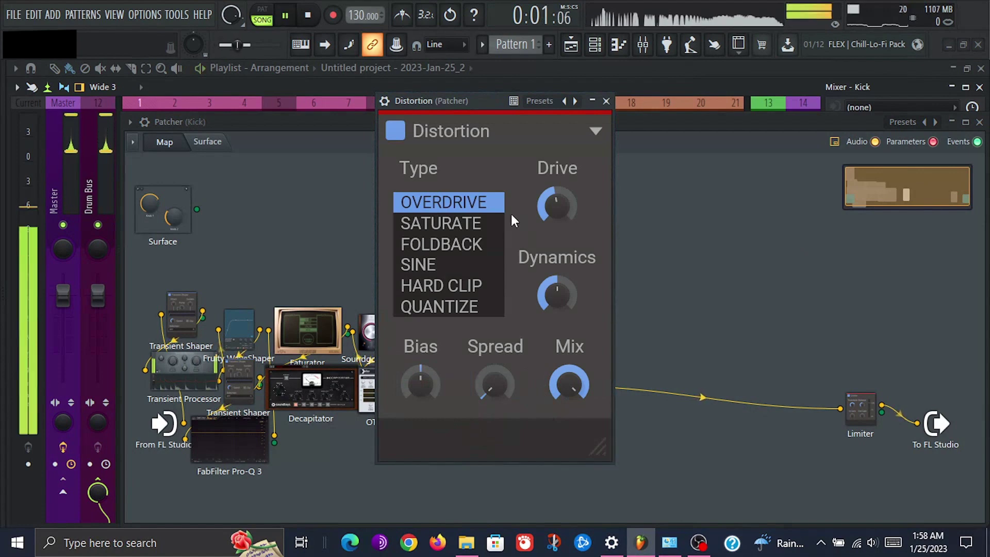
left_click(475, 226)
left_click(473, 246)
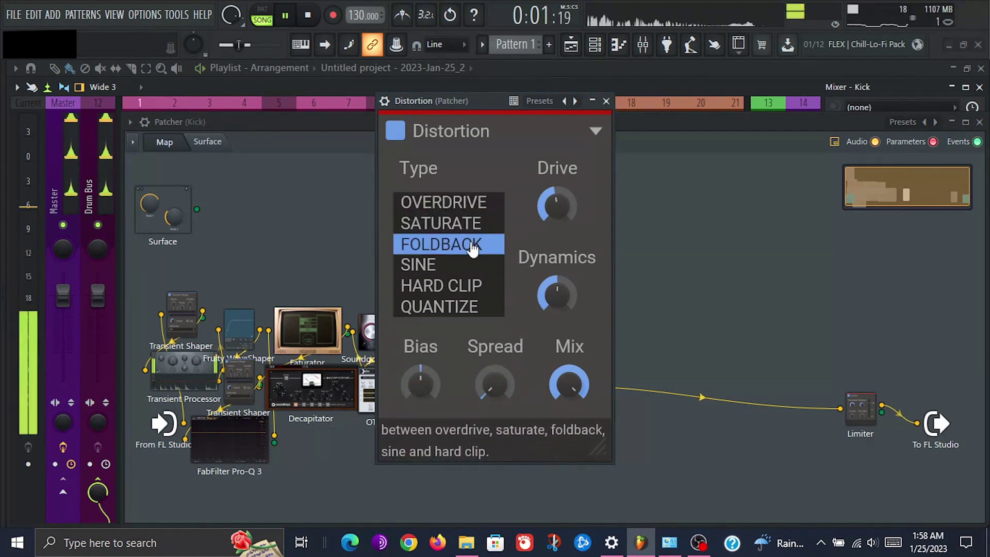
left_click(461, 265)
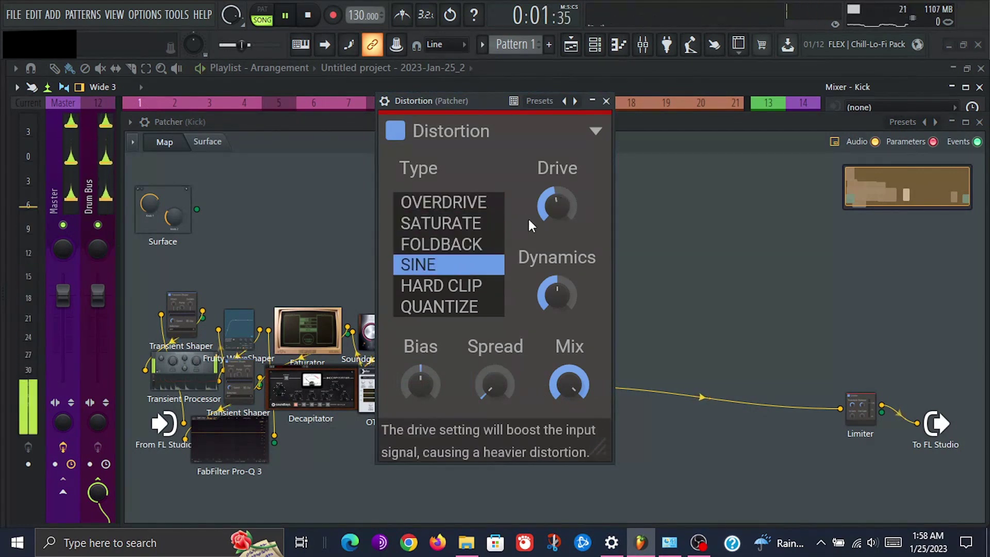
left_click(445, 246)
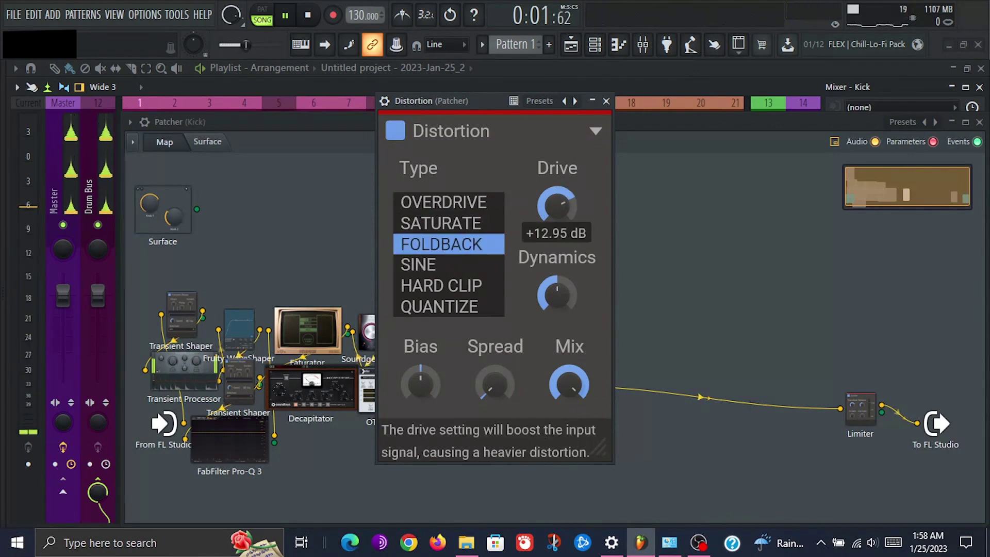
mouse_move(557, 205)
left_mouse_down()
mouse_move(557, 222)
mouse_move(557, 212)
left_mouse_up()
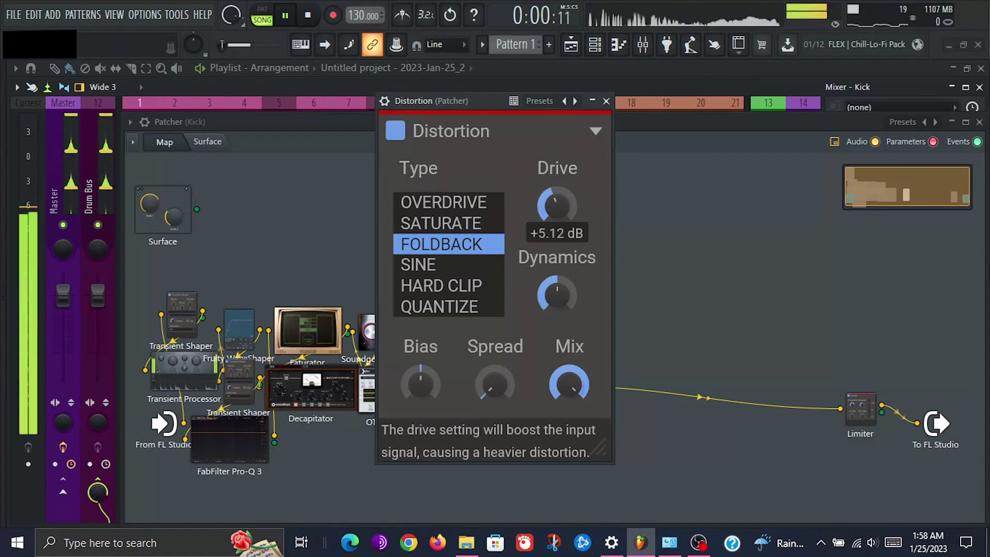
mouse_move(557, 294)
left_mouse_down()
mouse_move(557, 284)
mouse_move(557, 315)
mouse_move(557, 281)
mouse_move(557, 298)
left_mouse_up()
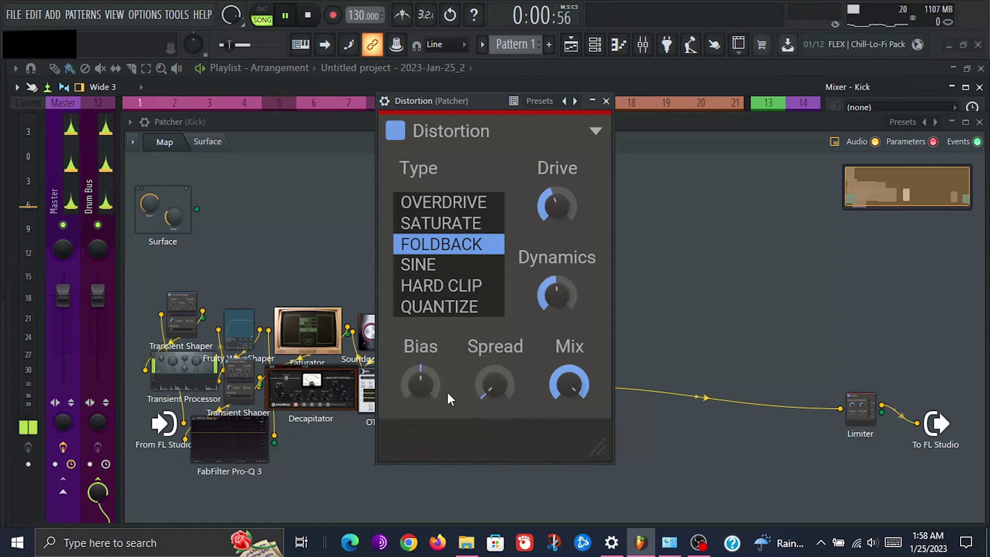
Raise Distortion's Spread and Bias slightly, and set Drive to about 6.7 dB
left_click_drag(495, 384, 495, 375)
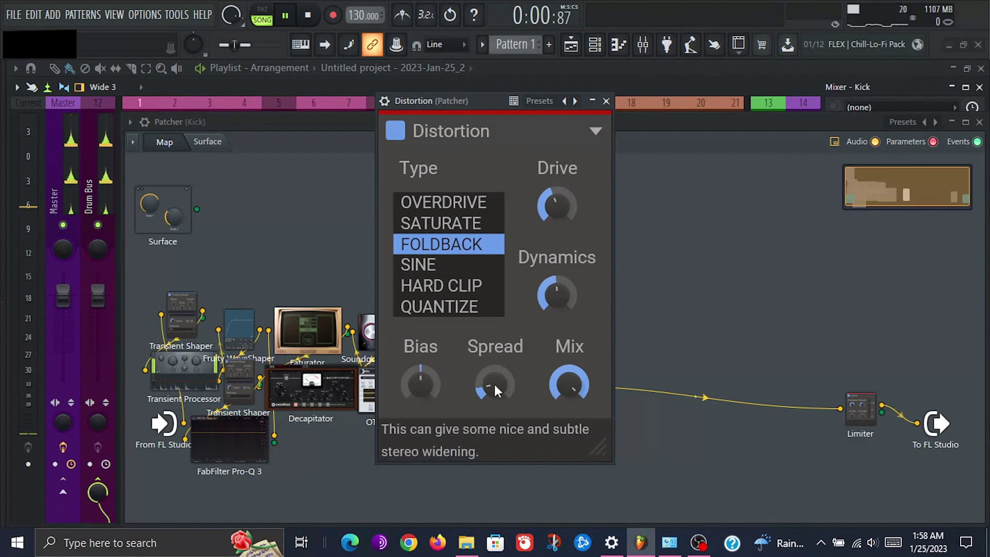
left_click_drag(425, 388, 425, 362)
left_click_drag(425, 404, 424, 383)
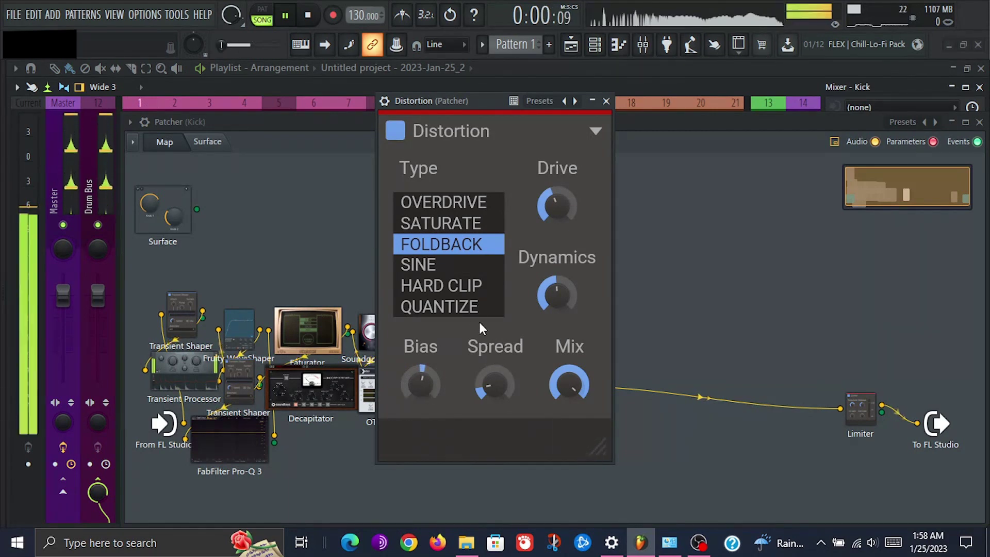
left_click_drag(558, 205, 558, 203)
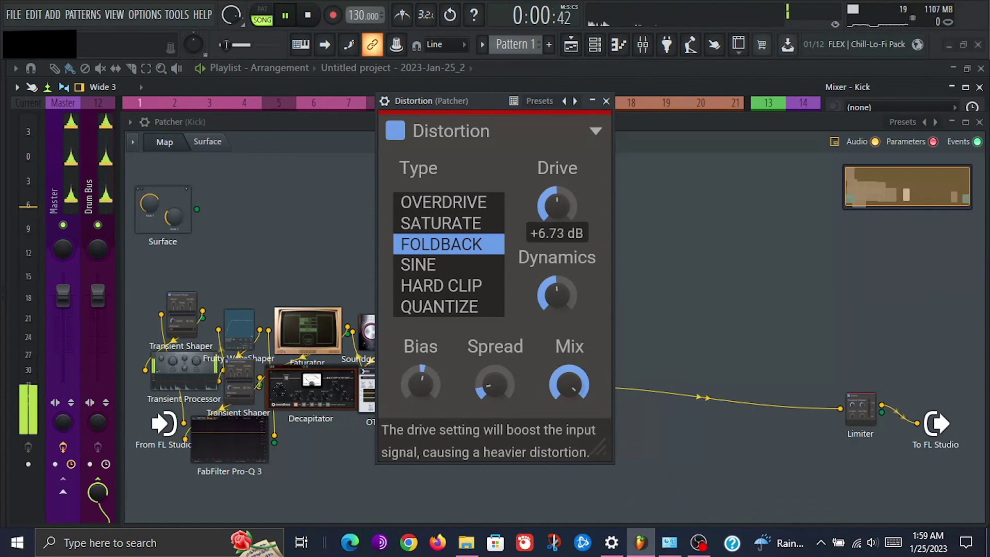
Compare the Saturate and Sine distortion types at a Drive near 5.5 dB, settling on Saturate with Drive slightly lower
left_click(458, 230)
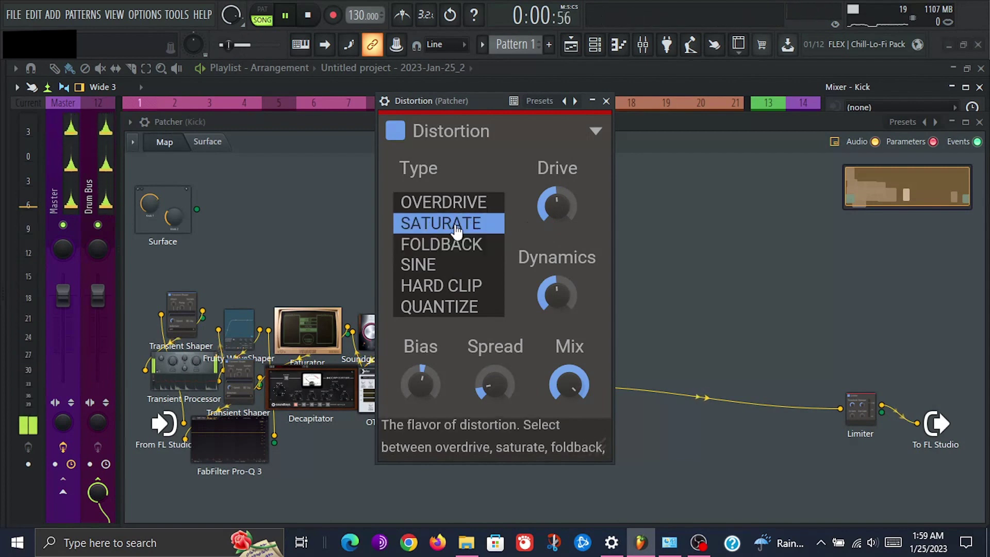
left_click(454, 264)
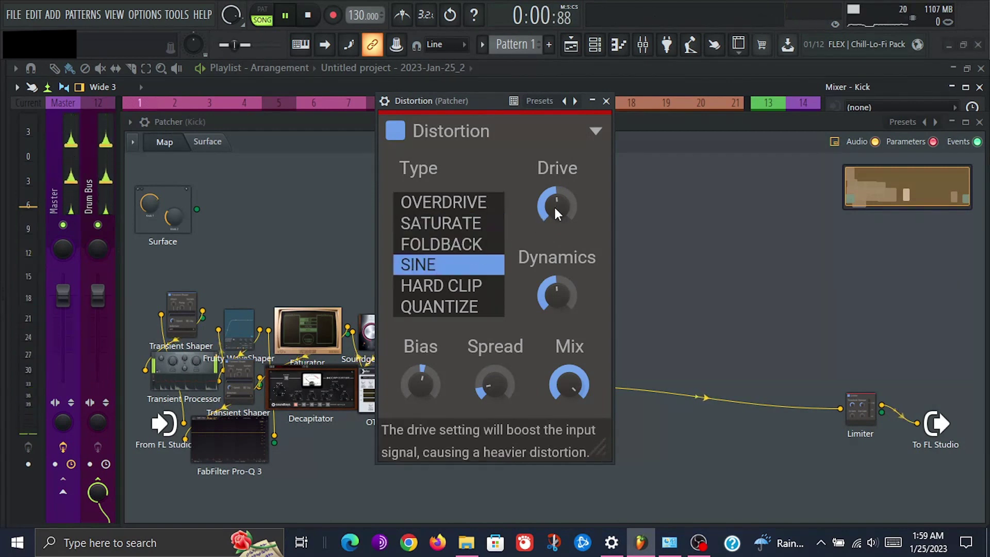
left_click_drag(555, 209, 555, 220)
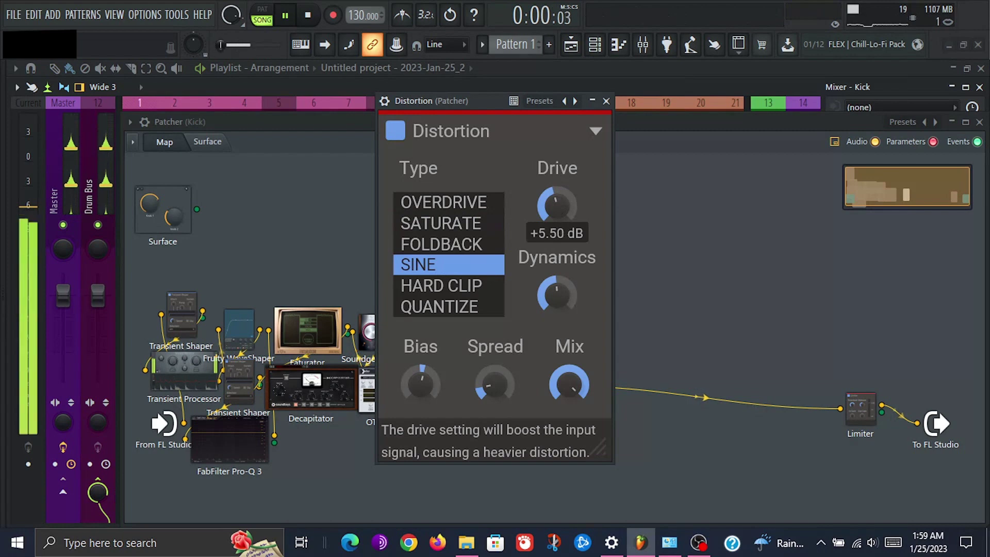
left_click(462, 226)
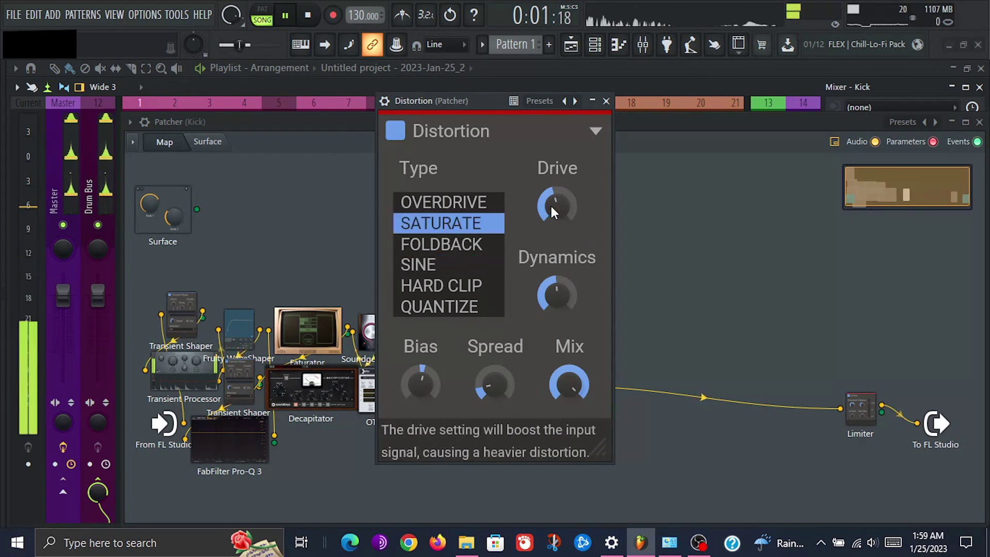
left_click_drag(550, 203, 549, 208)
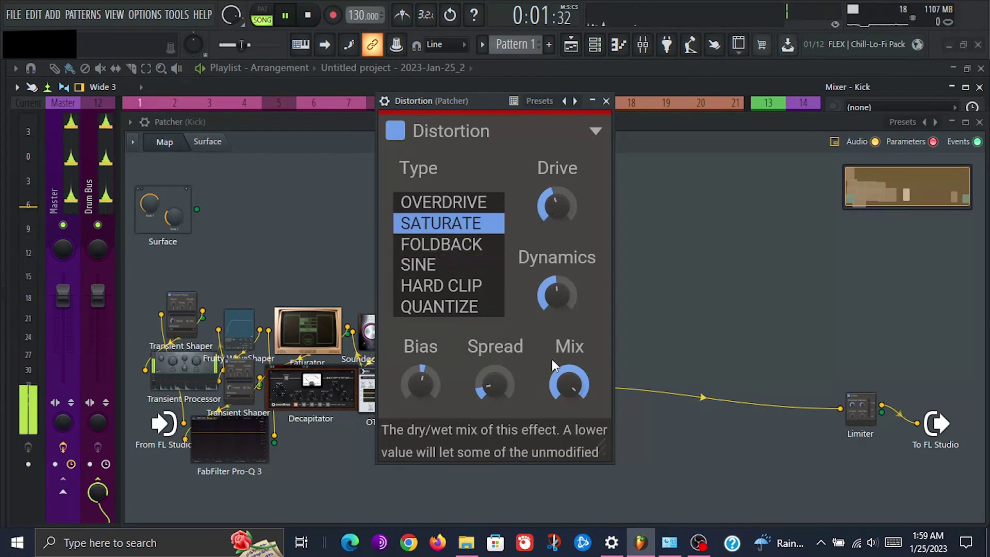
Compare Distortion's Mix at zero and partly wet, set it to roughly a third, and close the plugin with playback stopped
left_click_drag(562, 388, 562, 397)
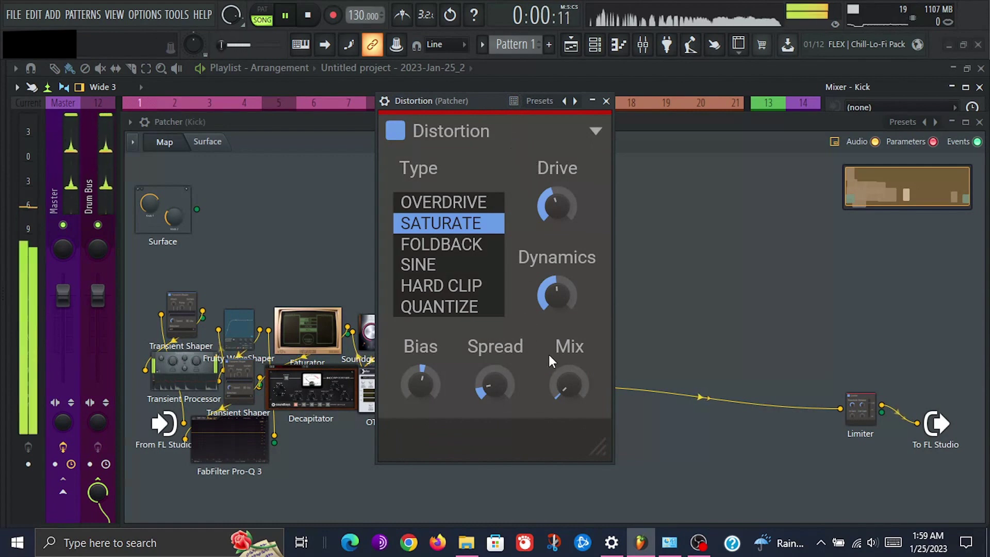
left_click_drag(568, 376, 568, 357)
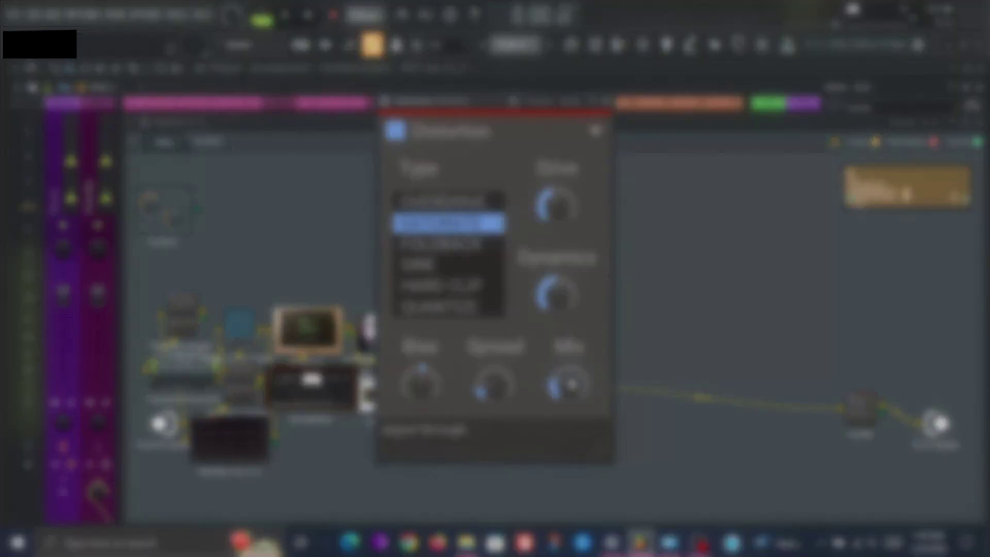
left_click_drag(561, 388, 565, 385)
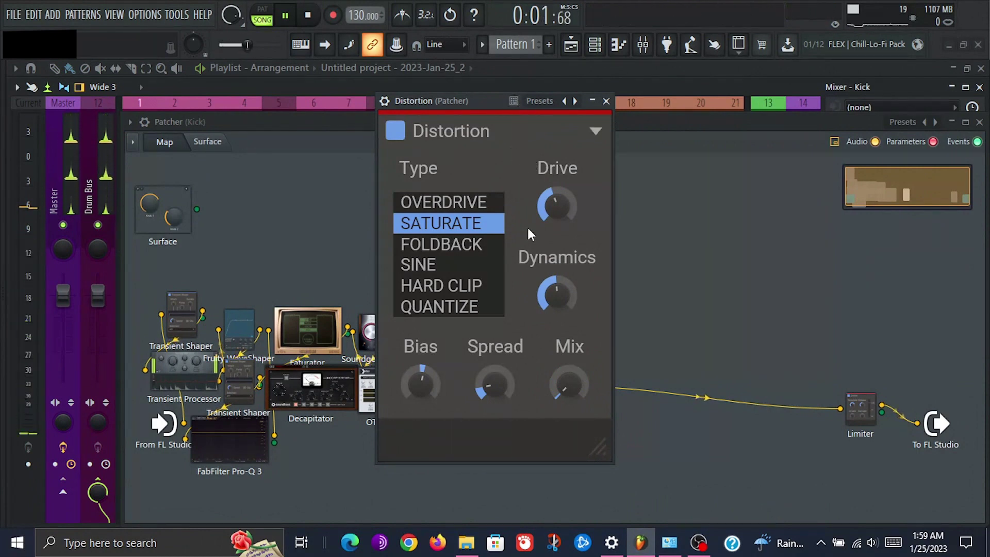
left_click_drag(569, 375, 568, 360)
key("space")
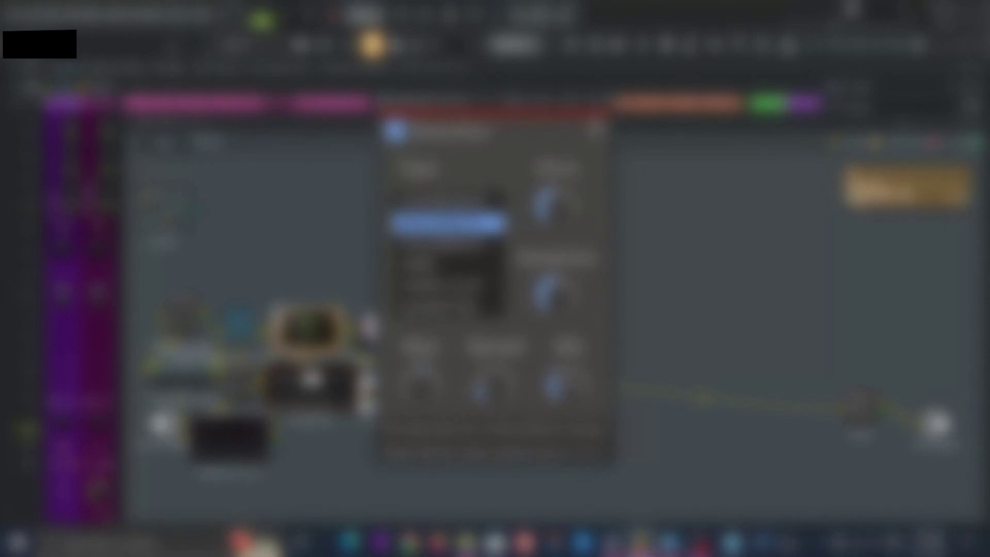
key("space")
key("Escape")
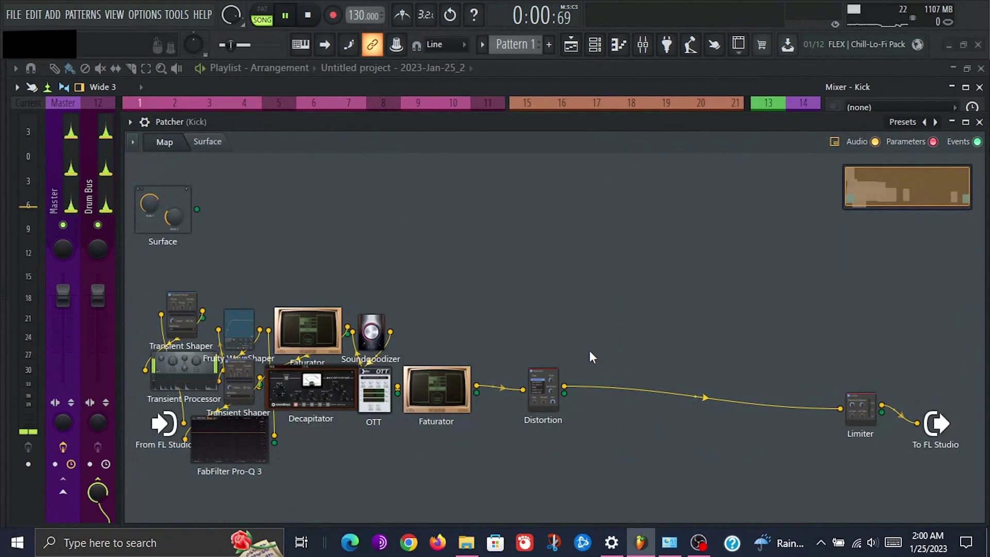
key("space")
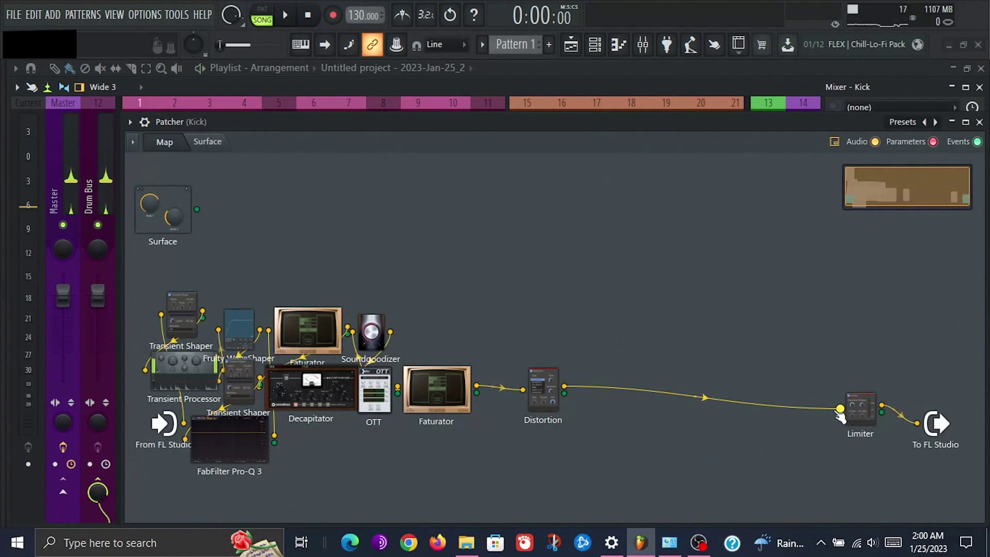
Move the Limiter away from the Patcher output and insert LFOTool between them
left_click_drag(860, 415, 772, 406)
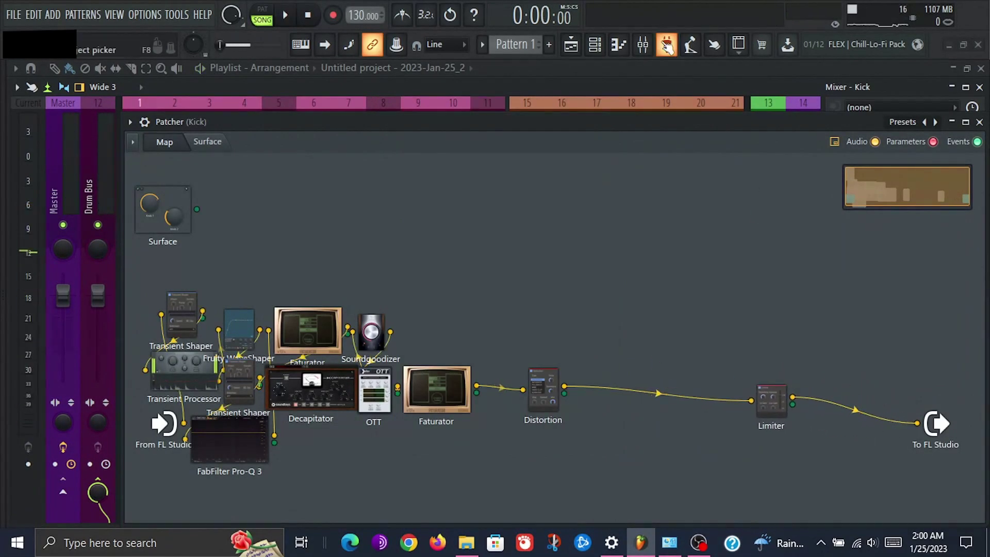
left_click(665, 46)
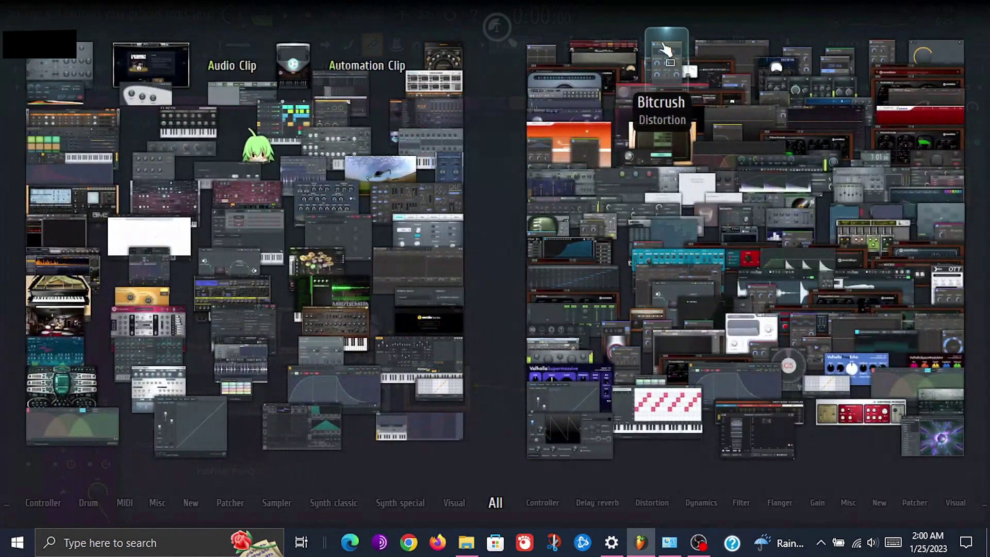
left_click_drag(568, 320, 845, 385)
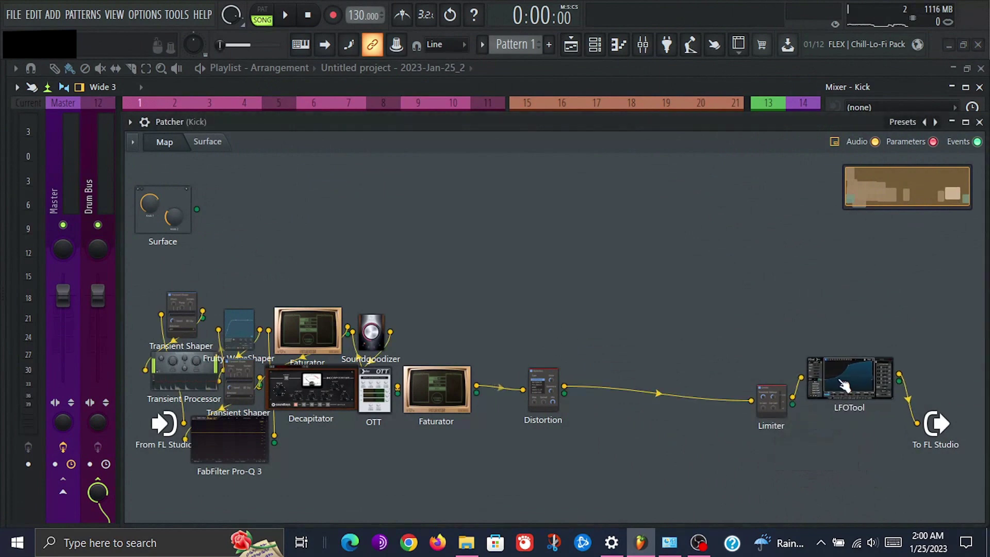
Open LFOTool and load its Custom Default preset
left_click(844, 385)
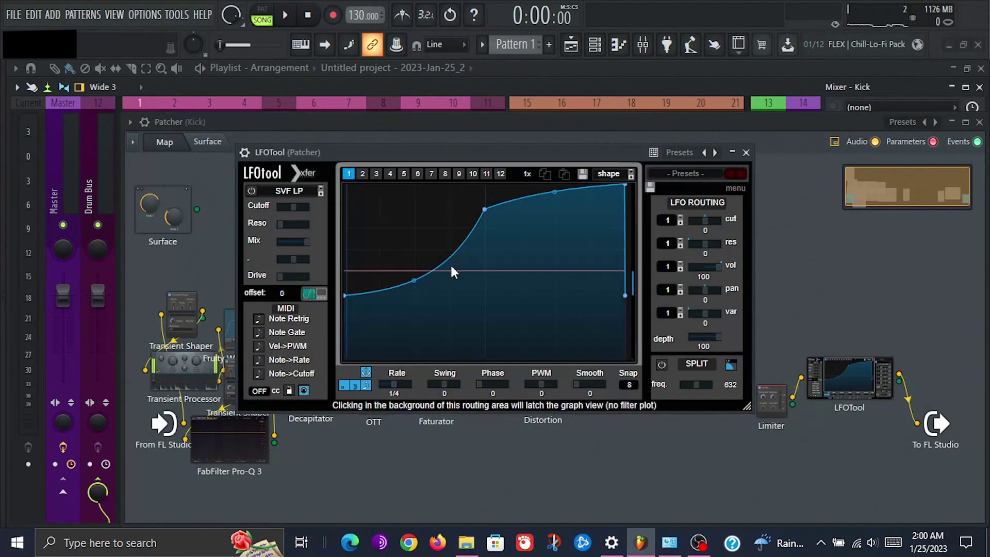
left_click(714, 152)
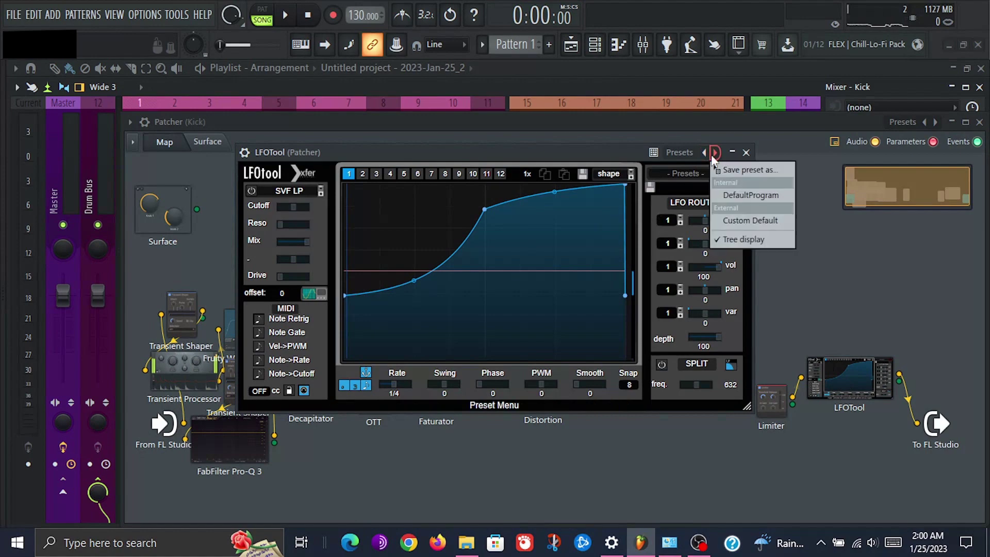
left_click(743, 221)
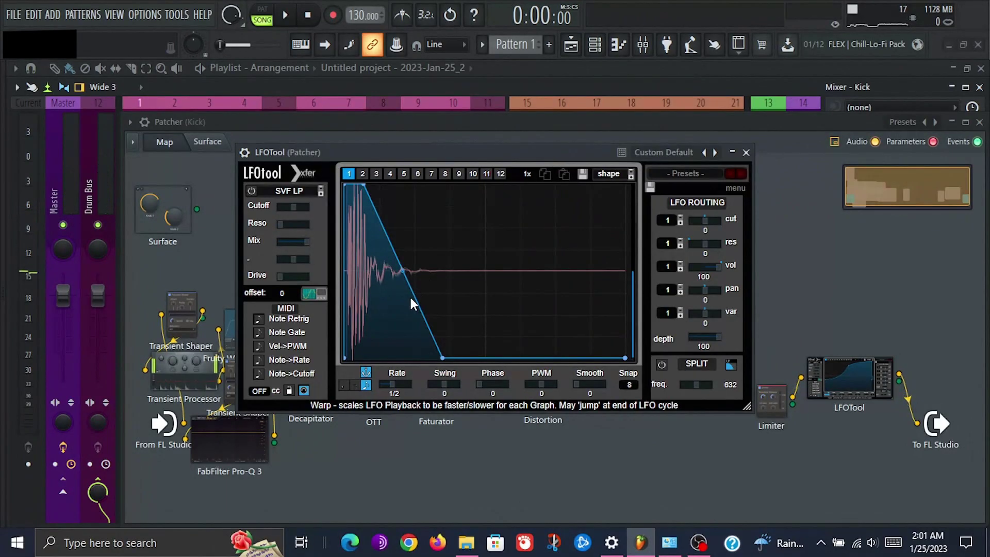
Start playback and lengthen LFOTool's volume decay by moving the slope's bottom node slightly past the middle of the graph
key("XF86AudioLowerVolume")
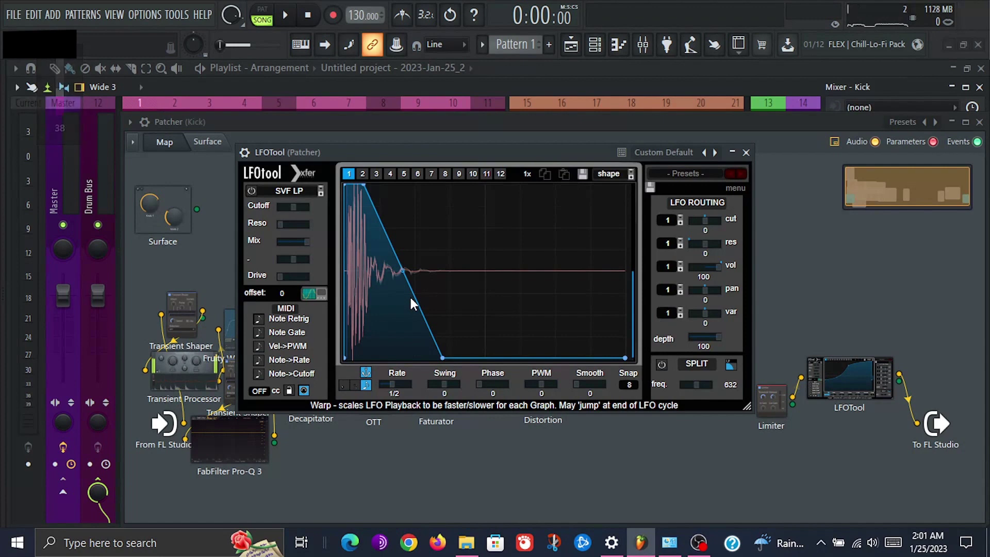
key("space")
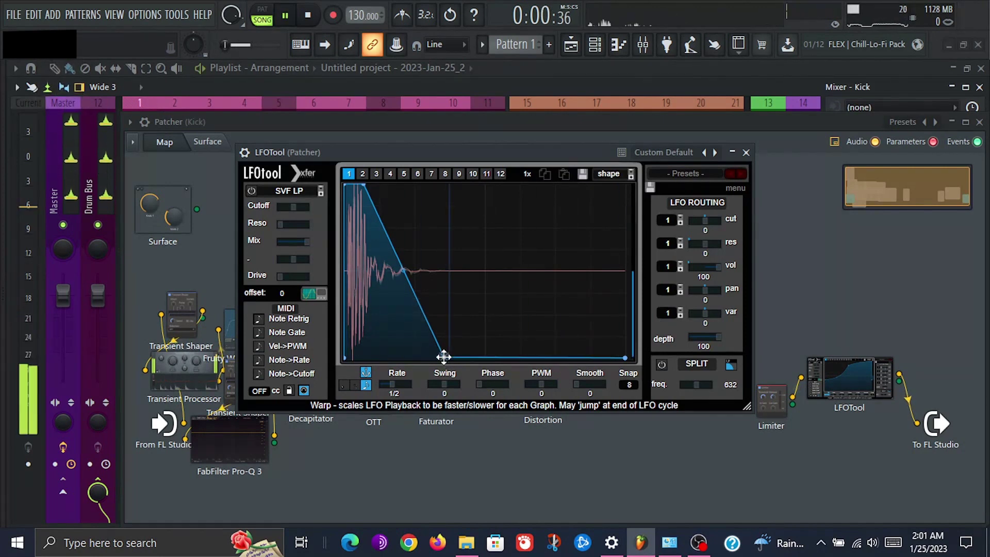
left_click_drag(442, 358, 501, 364)
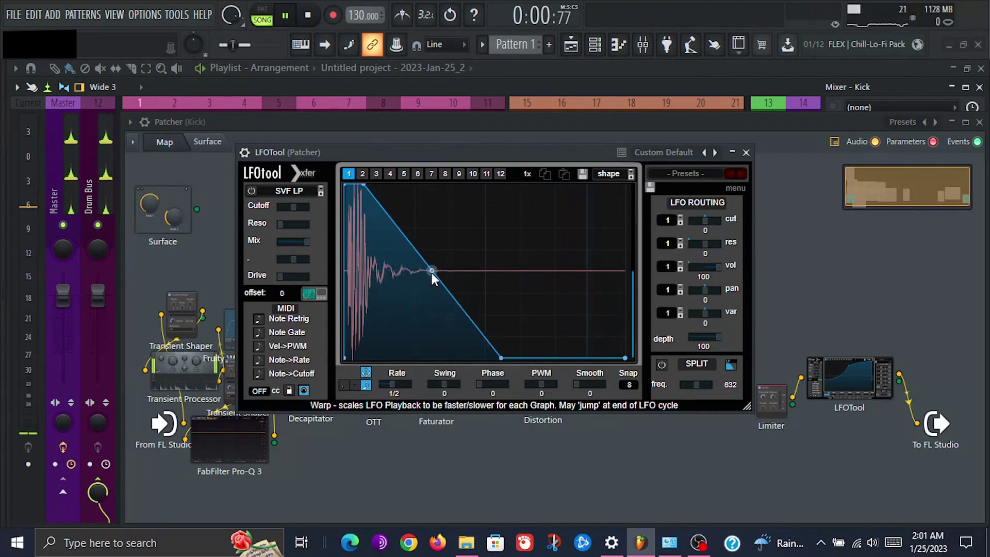
Shorten LFOTool's volume decay to roughly a fifth of the graph, reshape the slope with a node partway down, and close the plugin
left_click_drag(433, 274, 437, 281)
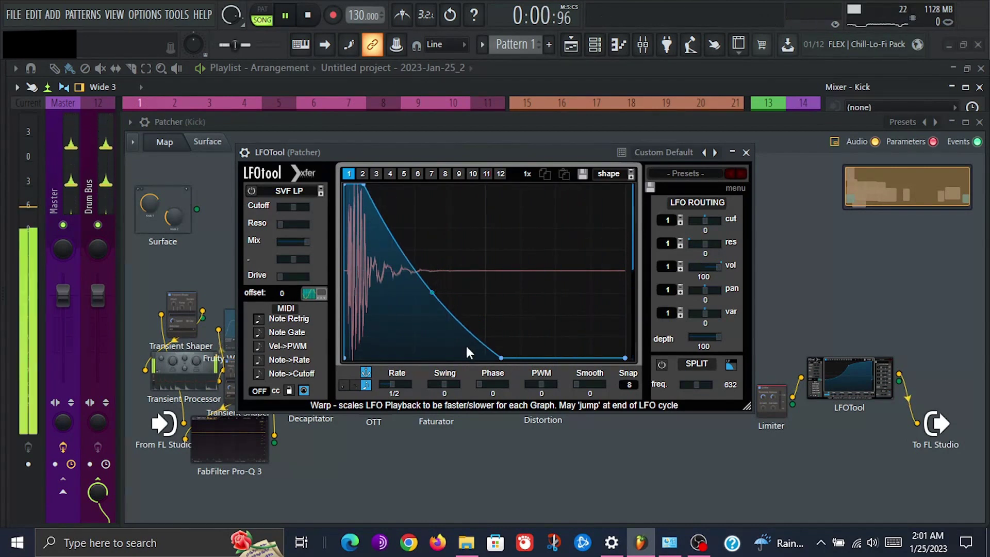
left_click_drag(501, 357, 415, 371)
double_click(450, 343)
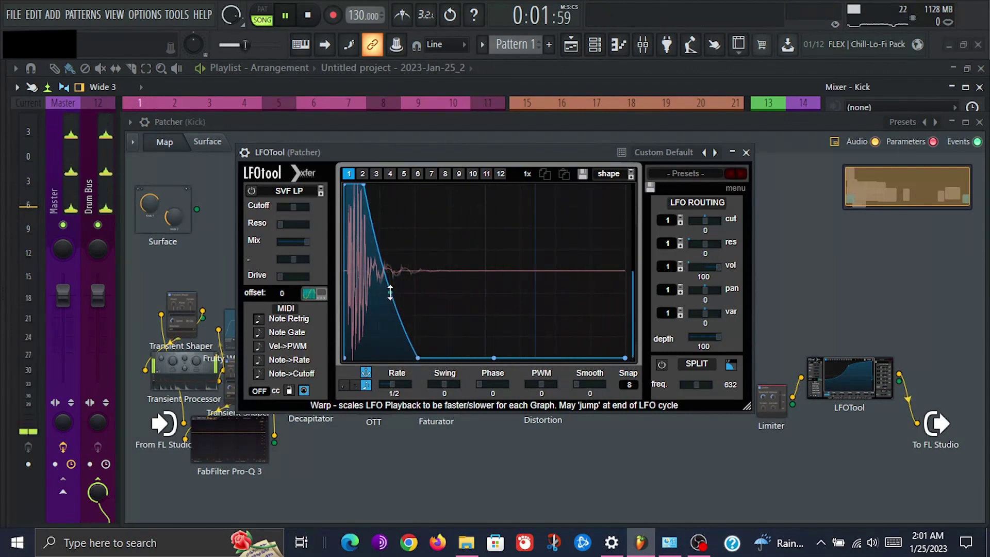
mouse_move(390, 293)
left_mouse_down()
mouse_move(395, 271)
mouse_move(406, 316)
mouse_move(398, 303)
mouse_move(387, 308)
left_mouse_up()
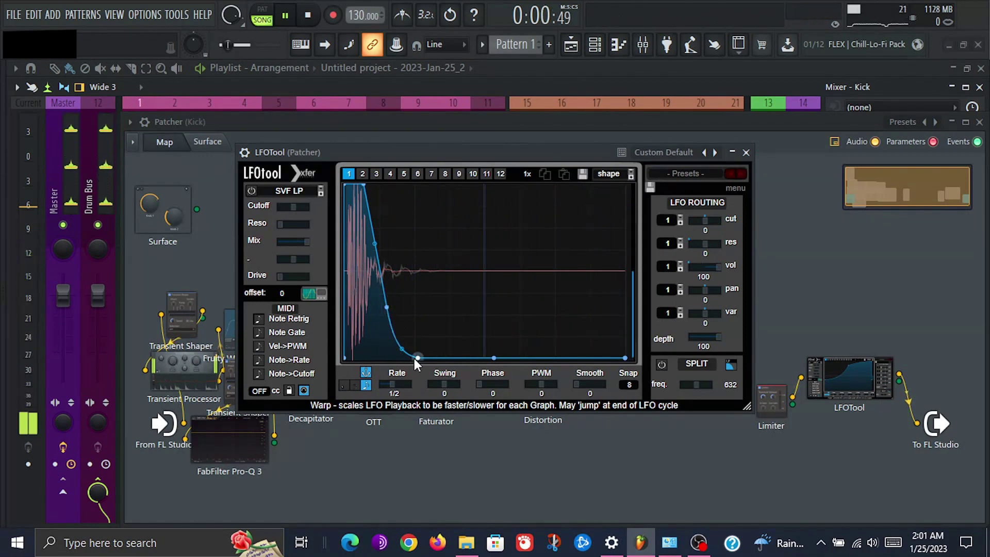
left_click_drag(417, 357, 396, 377)
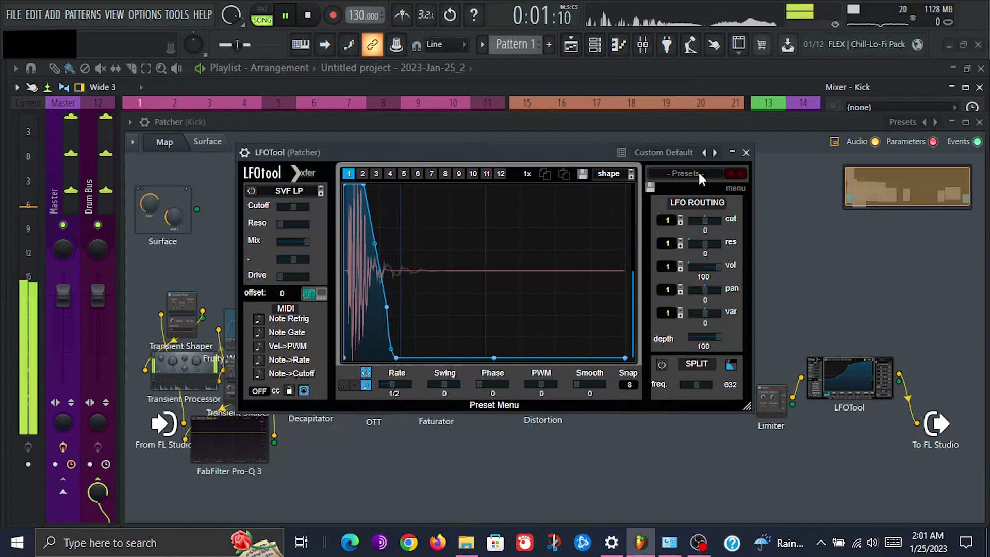
left_click(747, 153)
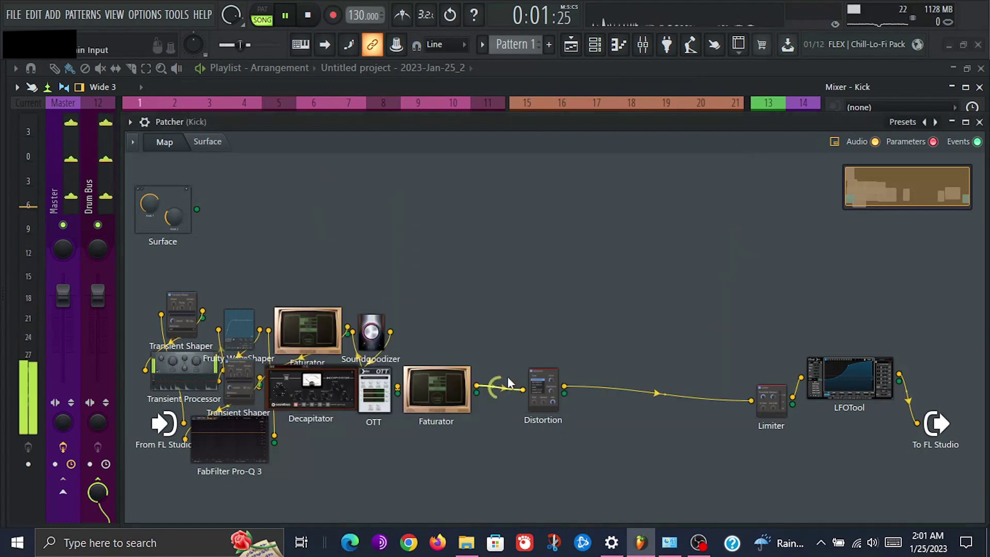
Open Distortion, compare the Foldback, Saturate and Sine types, and settle on Saturate
left_click(548, 400)
left_click(462, 246)
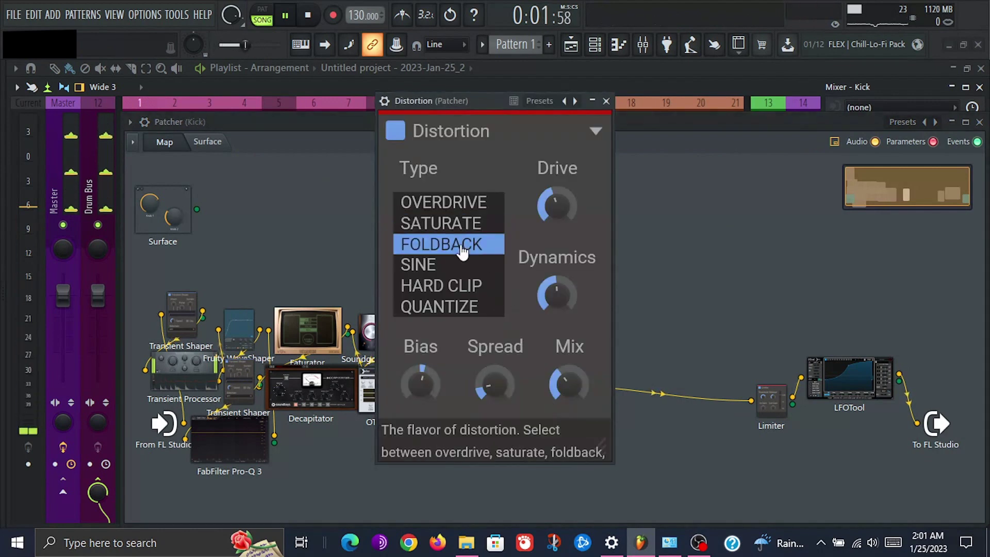
left_click(473, 226)
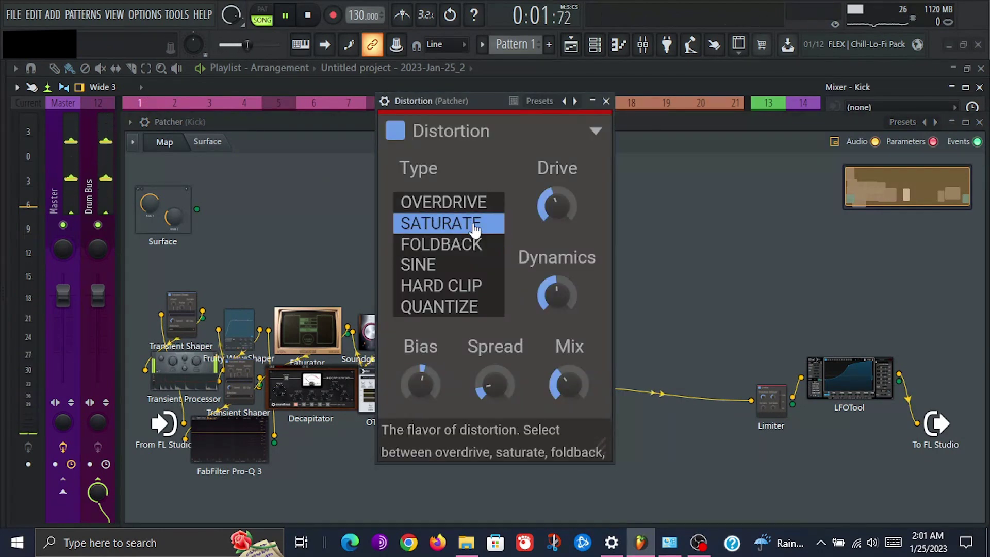
left_click(441, 266)
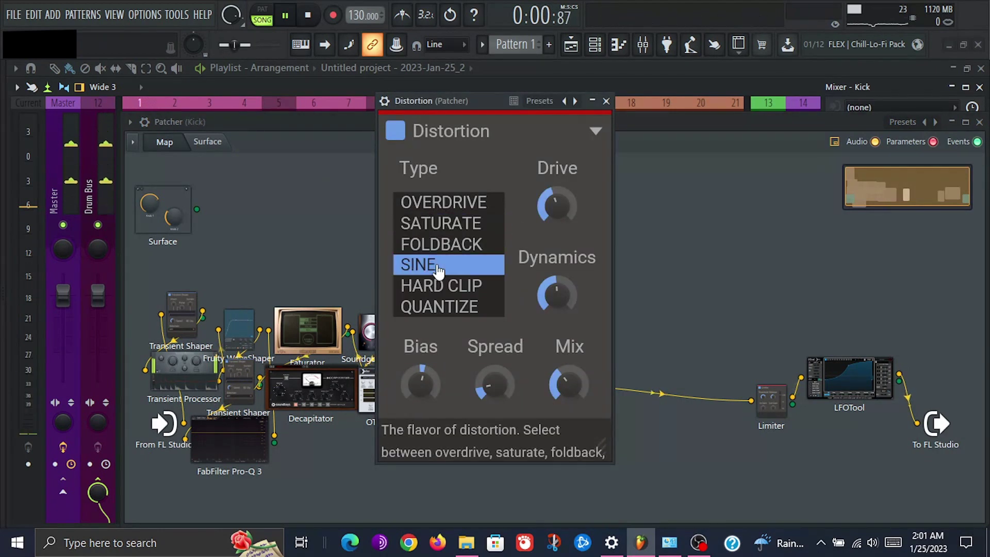
left_click(440, 224)
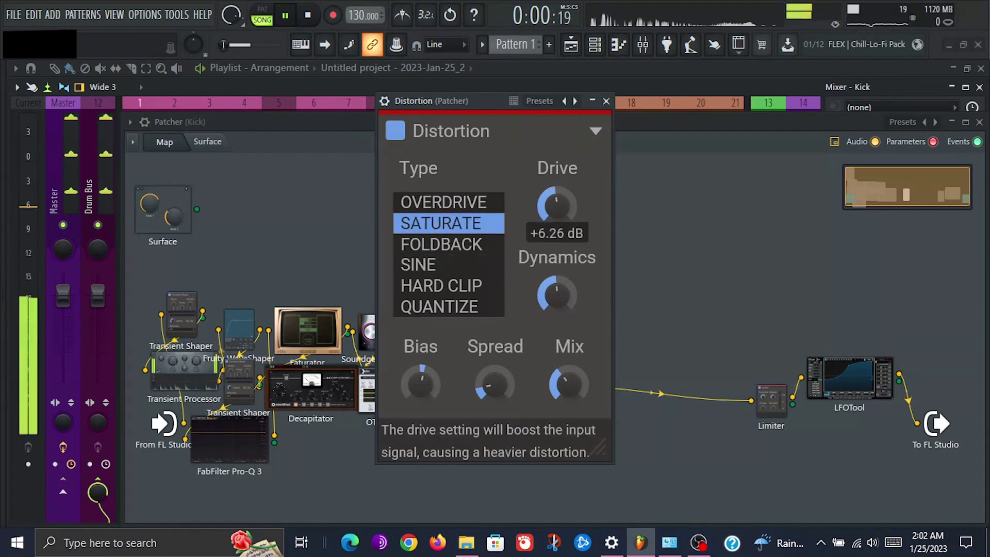
Fine-tune Distortion's Drive and Mix by ear, then close the plugin and stop playback
left_click_drag(557, 205, 545, 207)
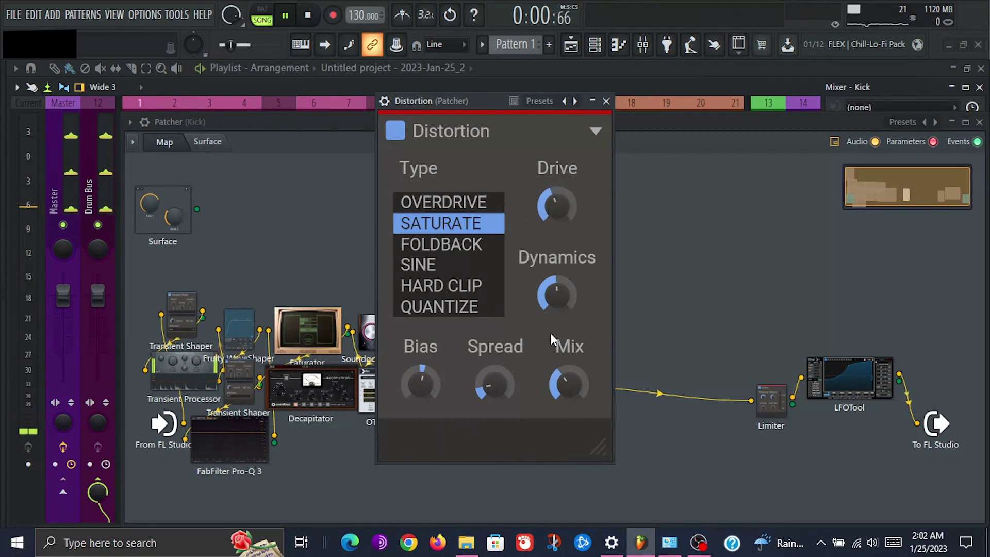
mouse_move(570, 385)
left_mouse_down()
mouse_move(570, 405)
mouse_move(570, 374)
mouse_move(571, 385)
left_mouse_up()
left_click(609, 103)
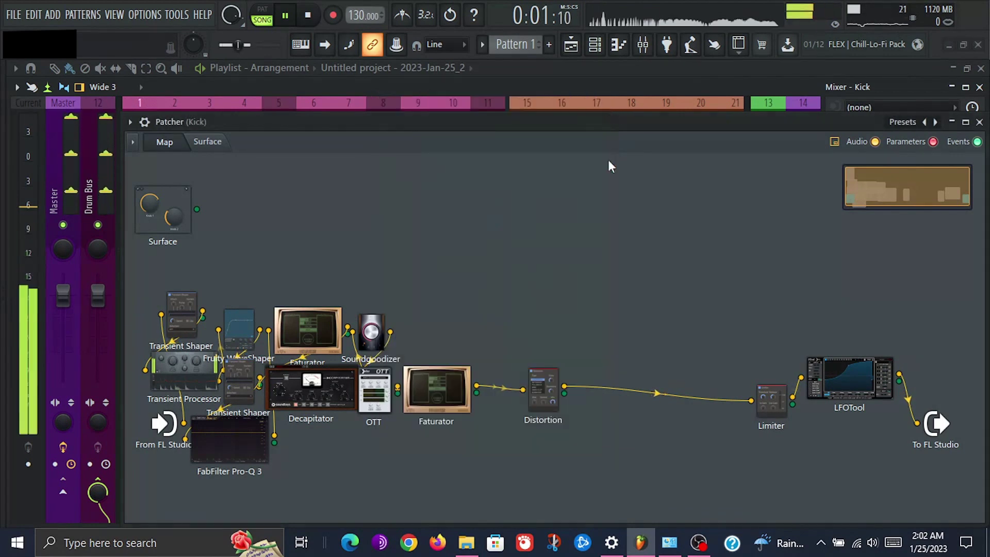
key("space")
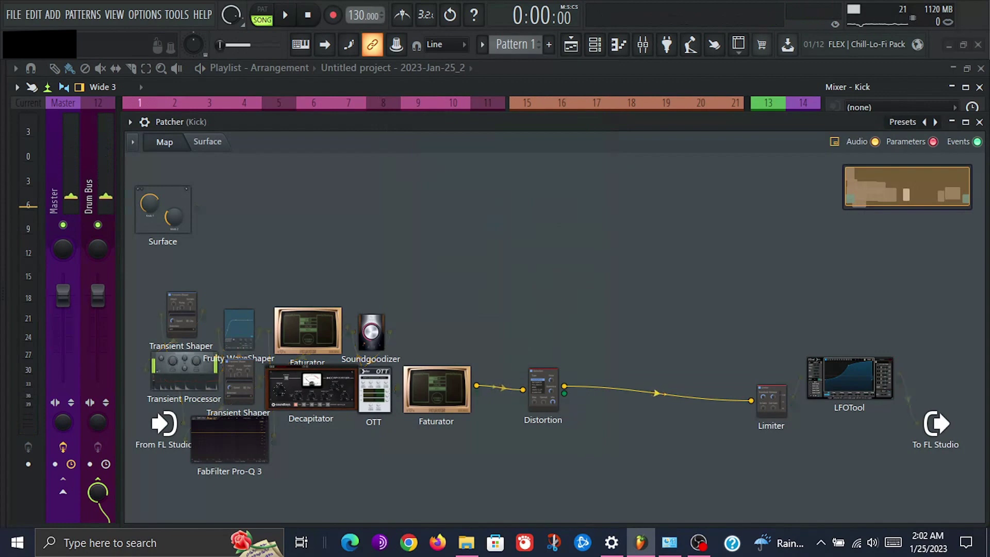
Shift Distortion along the chain, insert a copy of the lower Transient Shaper between Faturator and Distortion, and start playback
left_click_drag(554, 407, 570, 406)
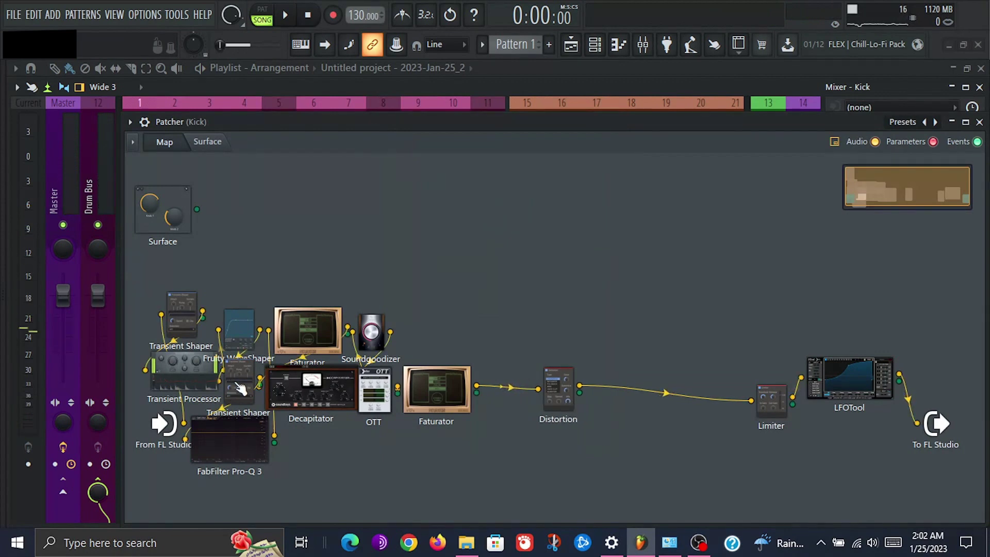
right_click(240, 388)
left_click(268, 421)
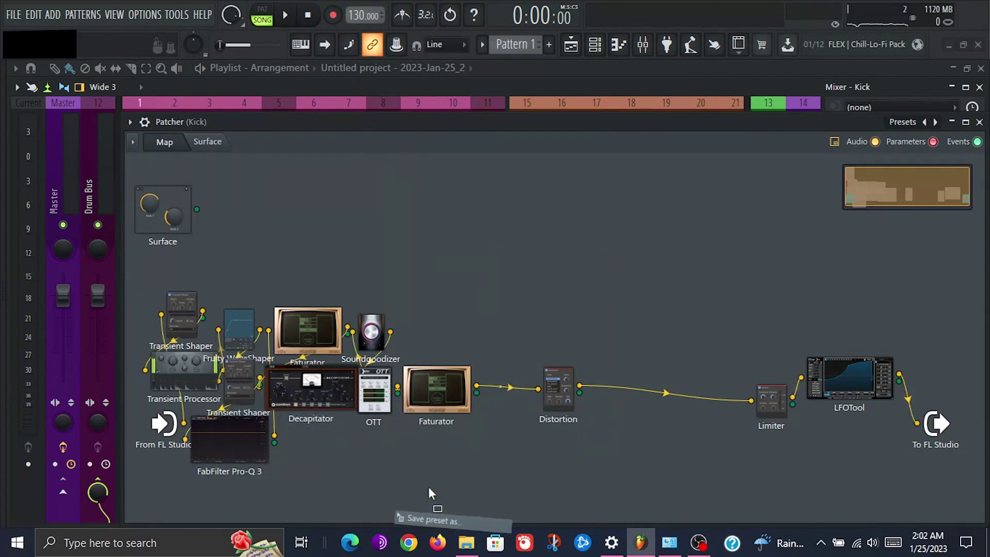
left_click_drag(429, 487, 531, 406)
key("space")
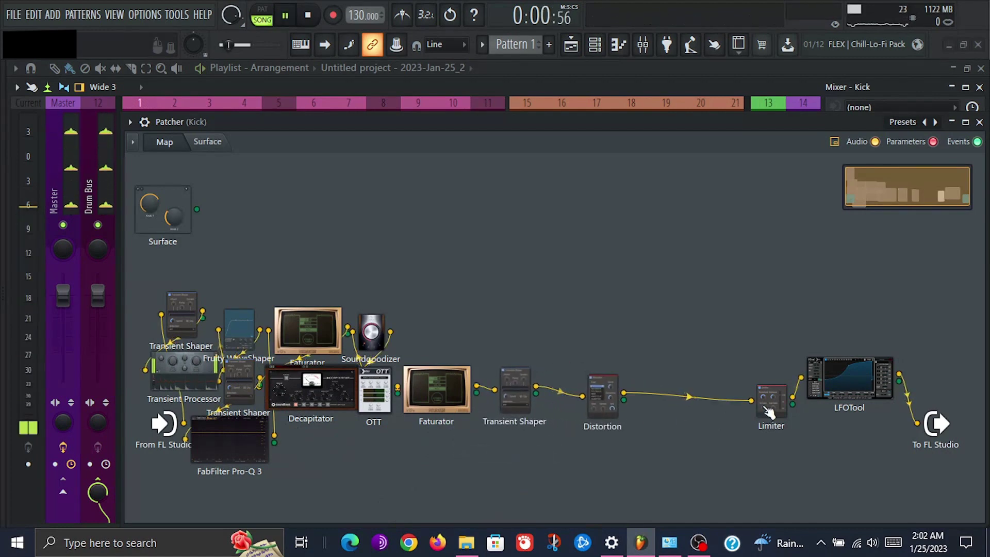
Lower the Limiter's In Gain slightly, then close the plugin and stop playback
left_click(768, 410)
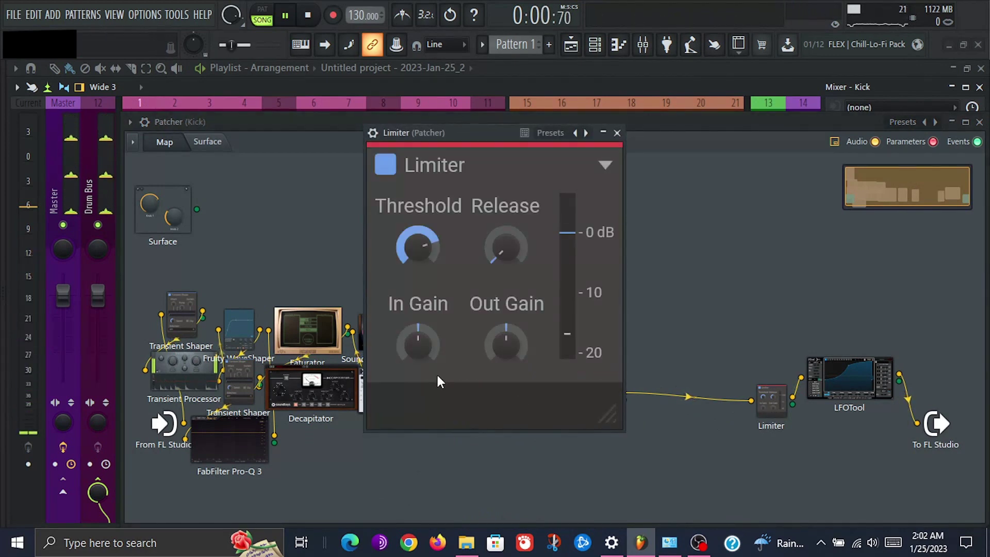
left_click_drag(412, 350, 413, 350)
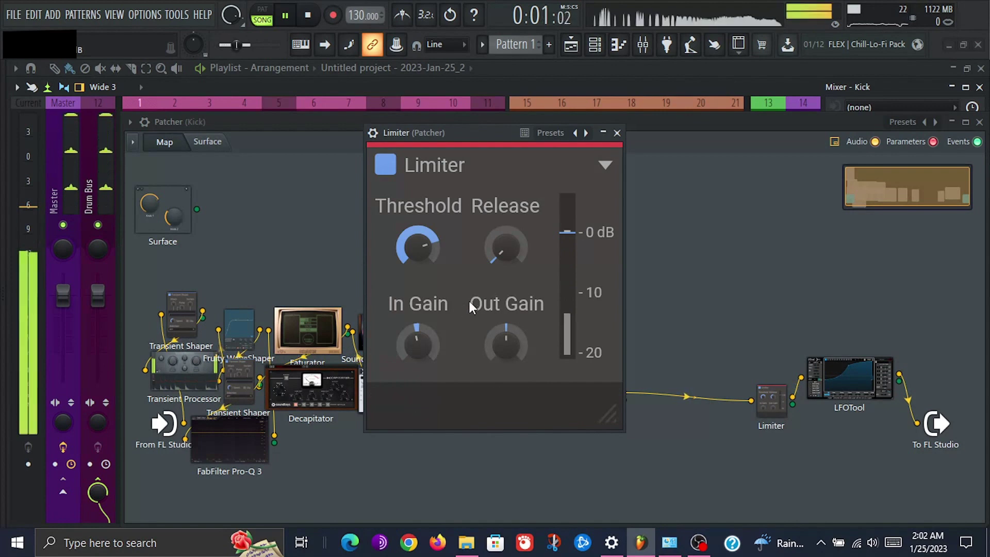
left_click(617, 133)
key("space")
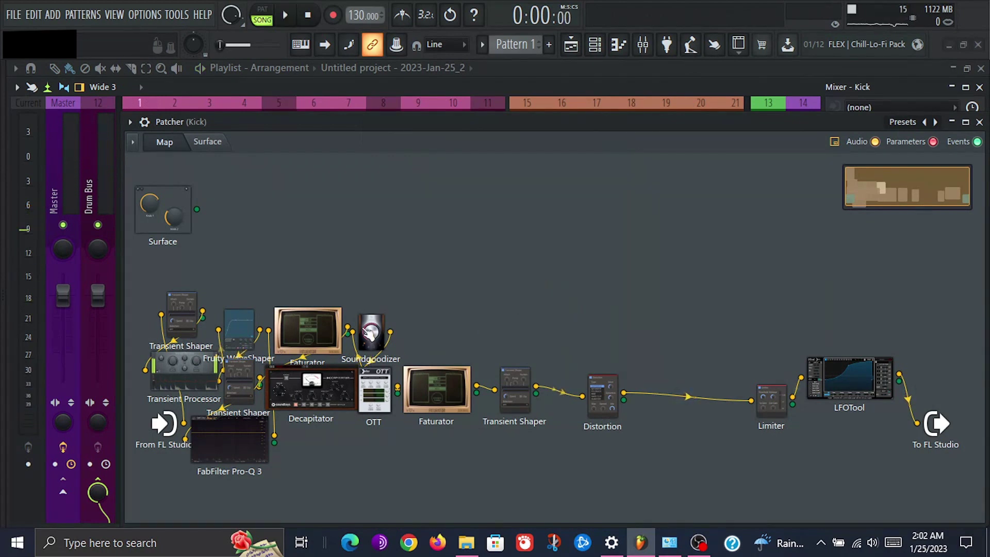
Insert a copy of Soundgoodizer between Distortion and Limiter and start playback
right_click(369, 332)
left_click(388, 348)
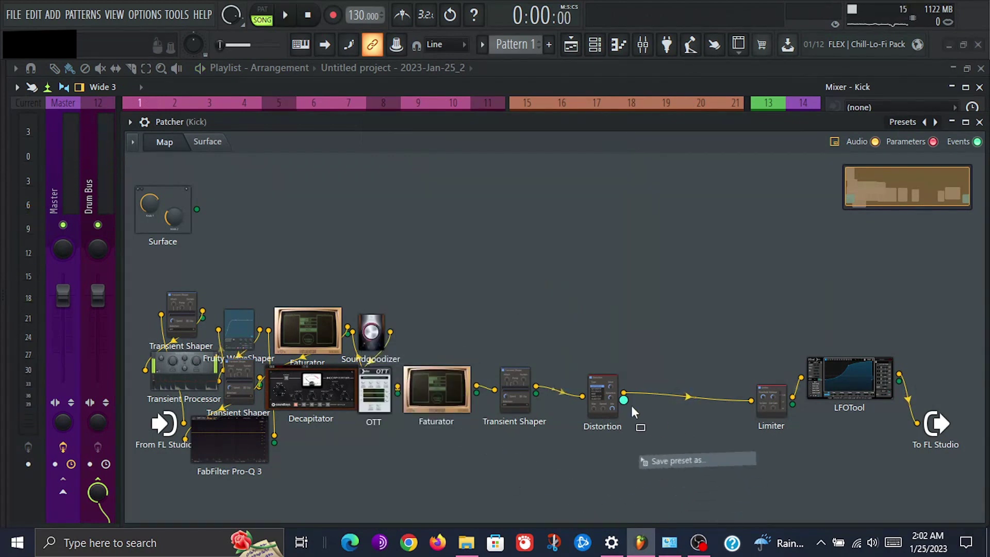
left_click_drag(631, 406, 624, 394)
key("space")
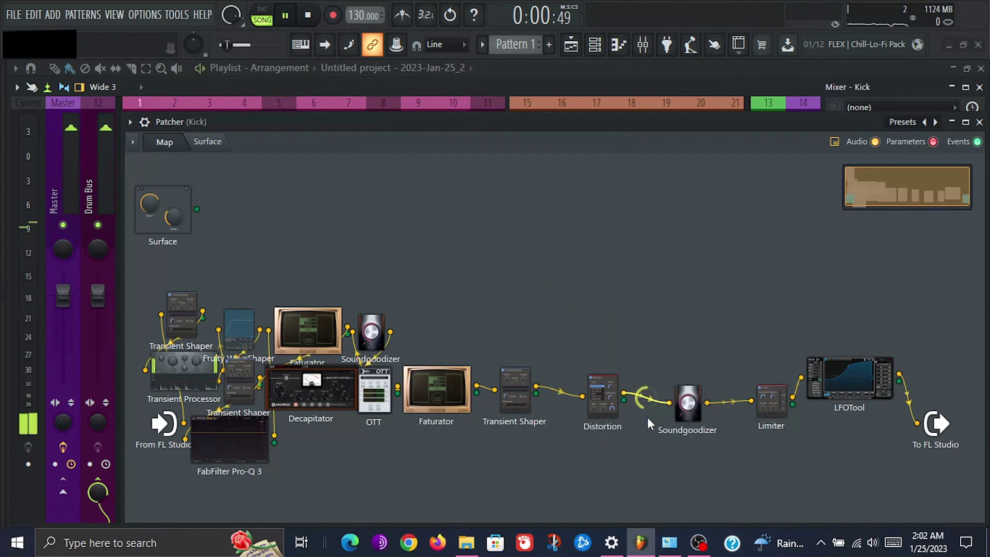
Compare modes A and D on the new Soundgoodizer, reduce its amount to slightly below half, keep mode D, and close it with playback stopped
left_click(687, 402)
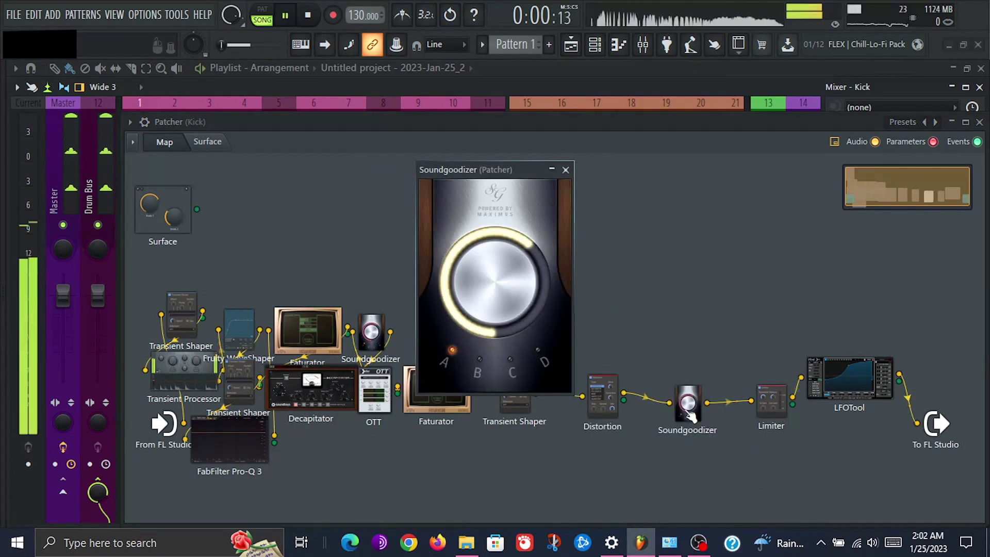
left_click(552, 373)
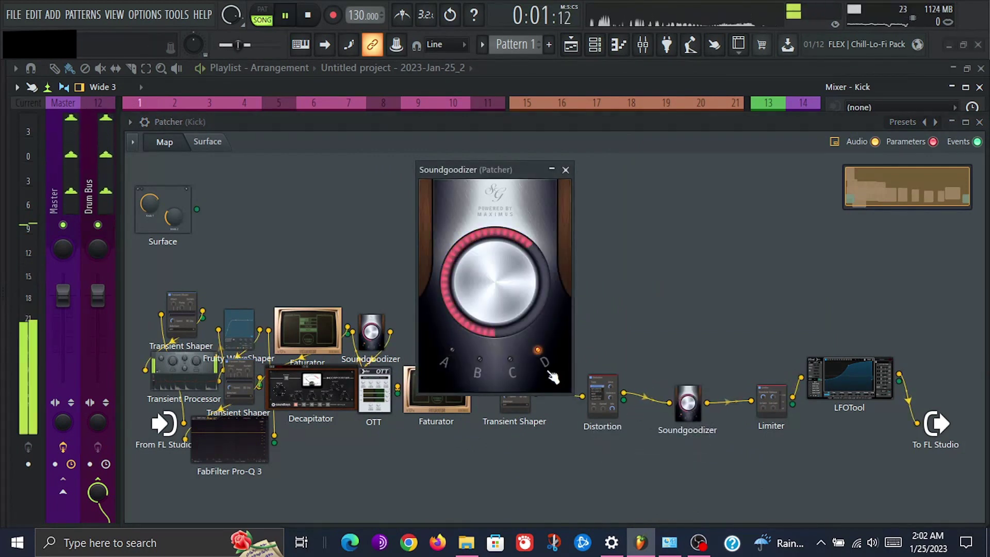
left_click(454, 357)
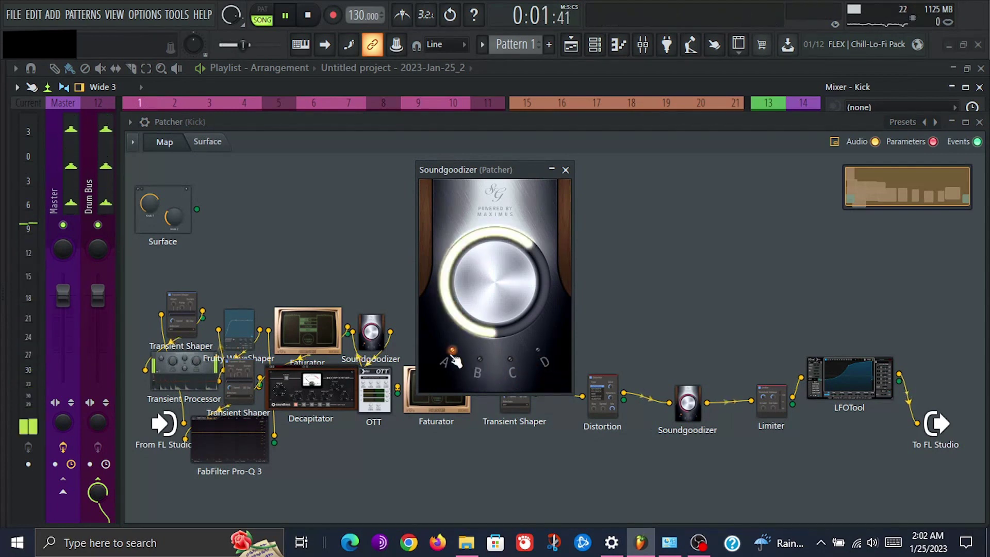
left_click(545, 363)
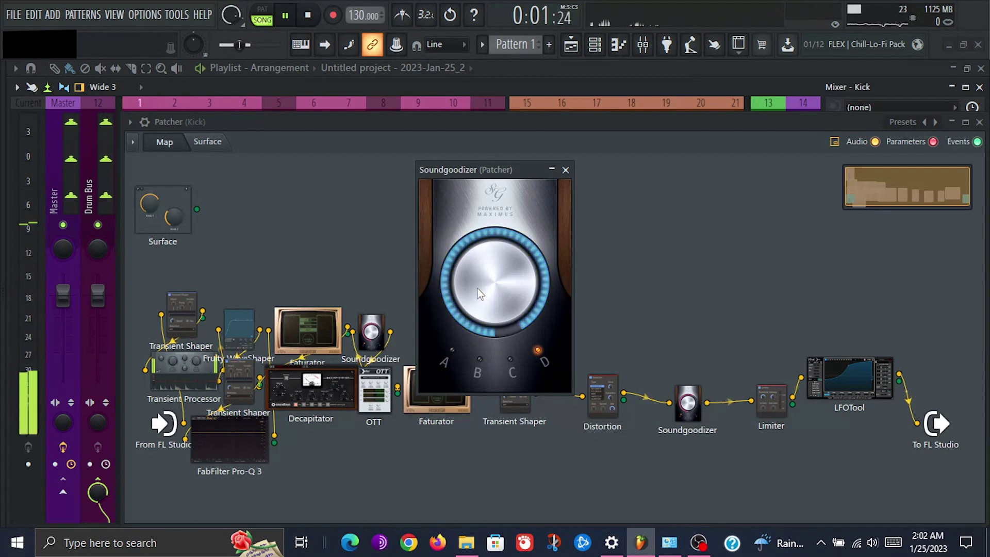
left_click_drag(478, 289, 477, 309)
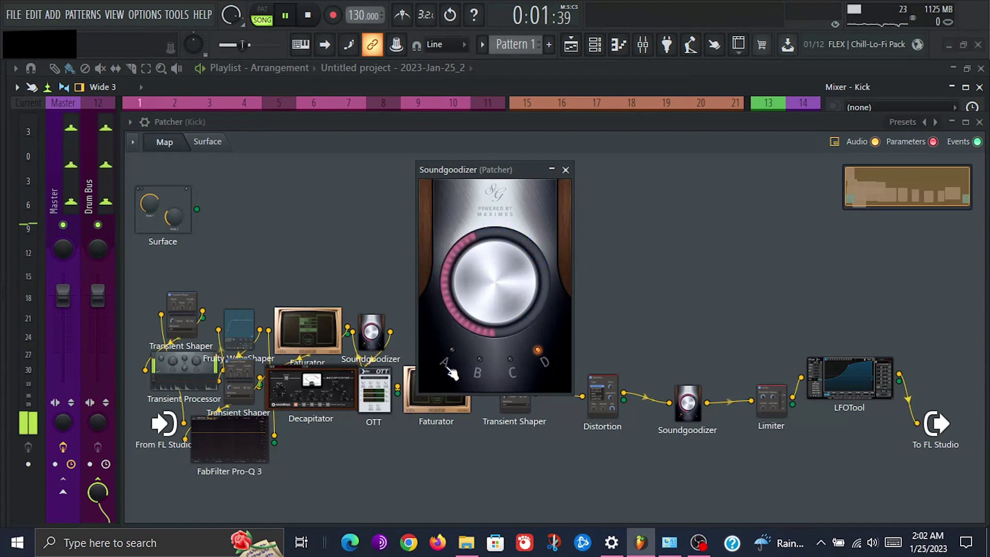
left_click(450, 370)
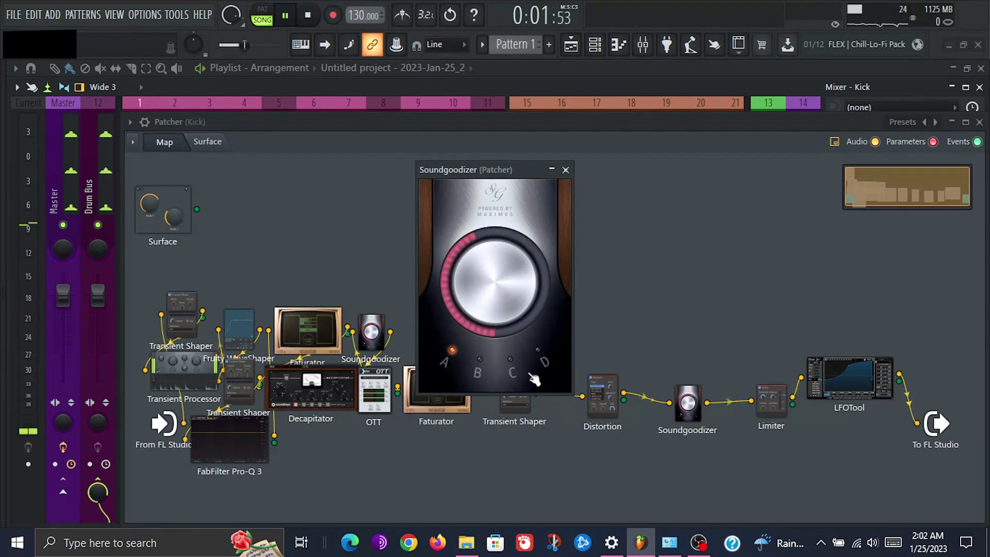
left_click(510, 377)
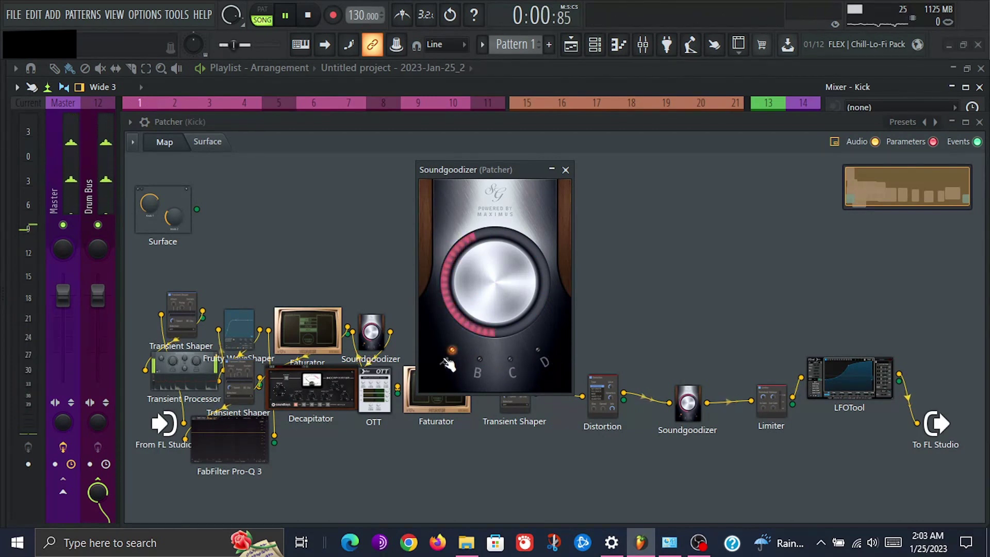
left_click(540, 371)
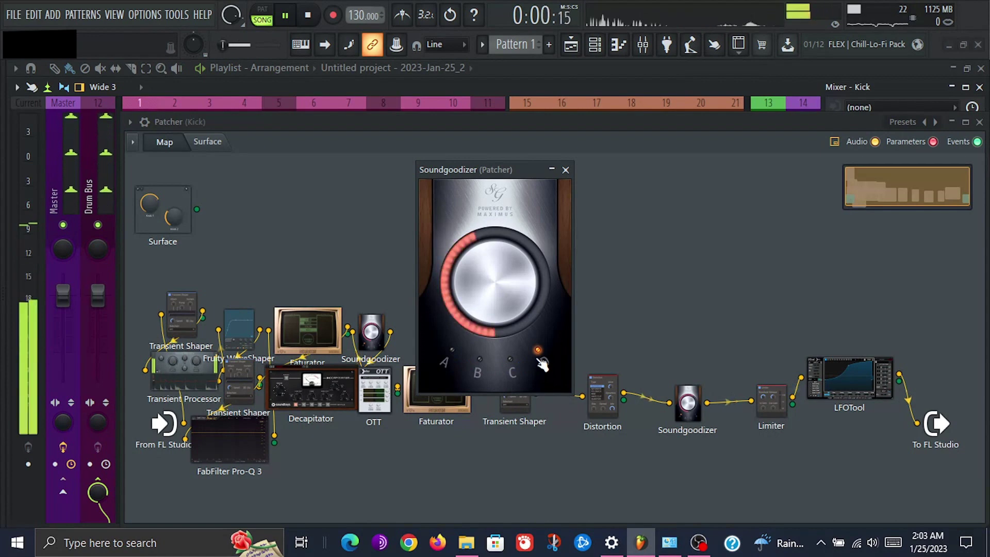
left_click(566, 170)
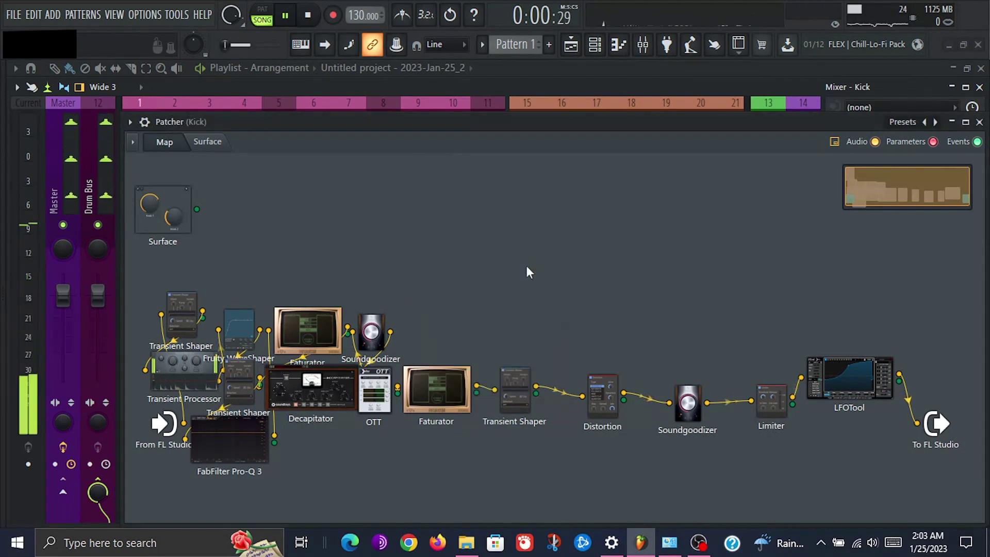
key("space")
Tidy the map by moving the new Transient Shaper and Distortion side by side above the second Faturator
left_click_drag(612, 405, 571, 430)
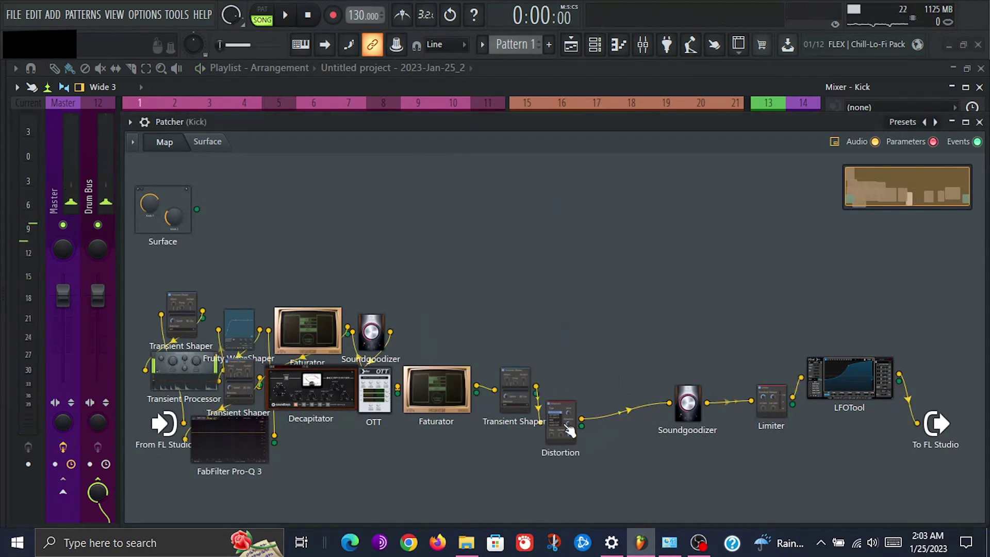
left_click_drag(521, 396, 424, 332)
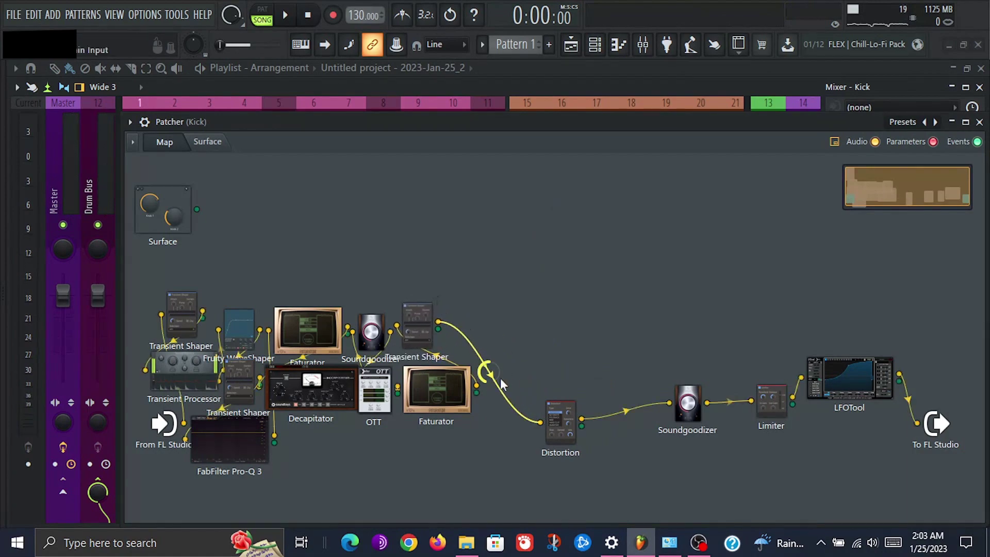
left_click_drag(562, 422, 457, 329)
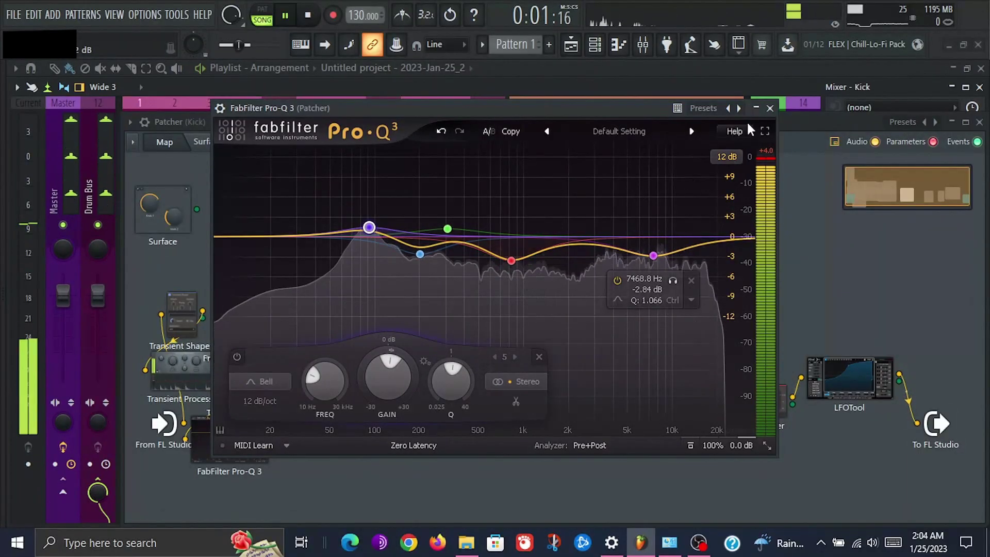
Close Pro-Q 3 with playback stopped, move its module beside Distortion, and insert a copy between it and the last Soundgoodizer
left_click(771, 109)
key("space")
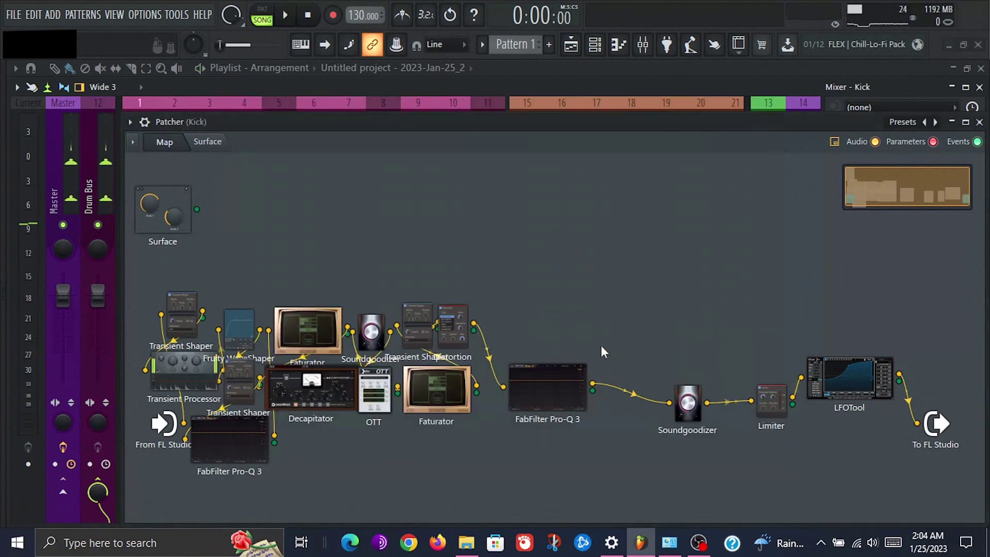
left_click_drag(563, 396, 537, 357)
right_click(537, 358)
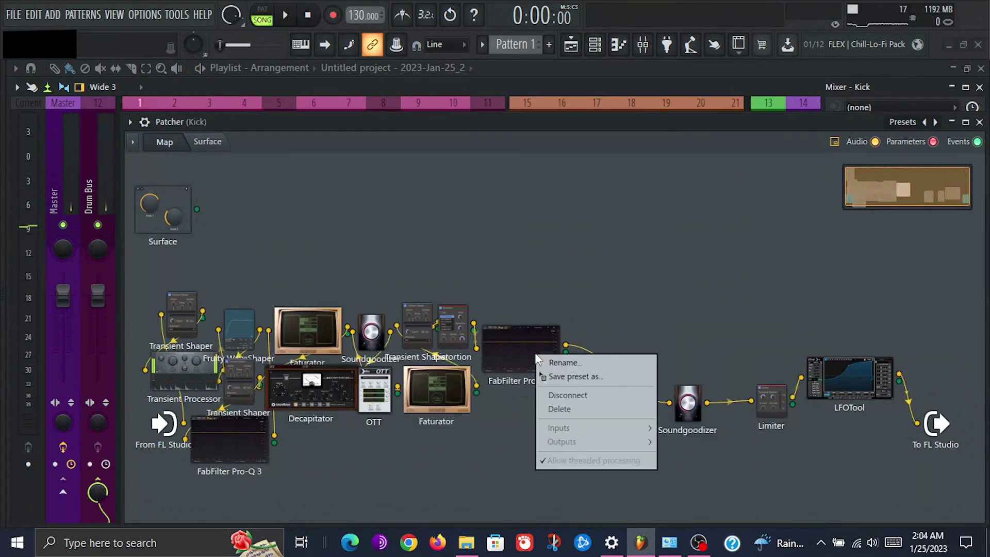
left_click(565, 375)
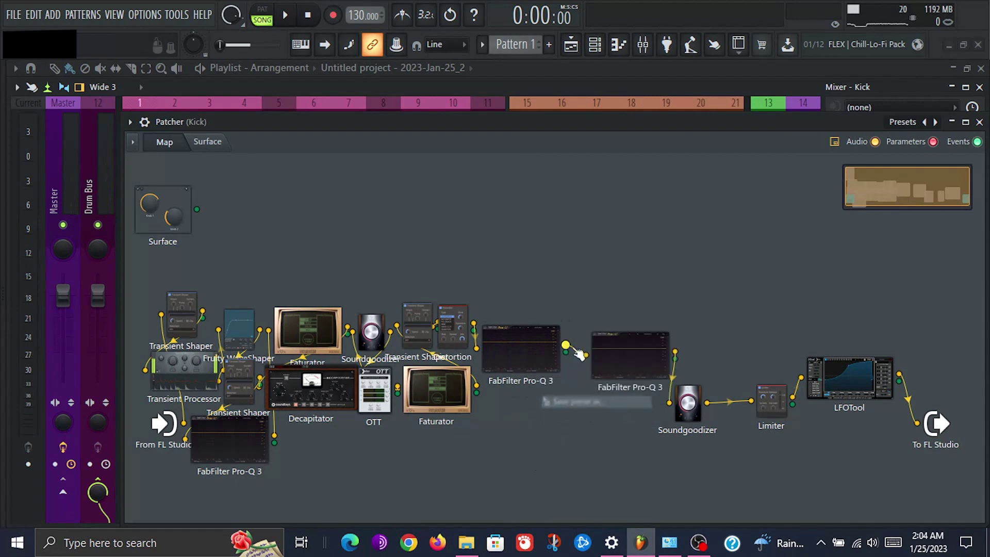
Place the copied Pro-Q 3 beneath the preceding one and load the dynamic drum preset Kick Fixer in it
left_click_drag(610, 356, 509, 414)
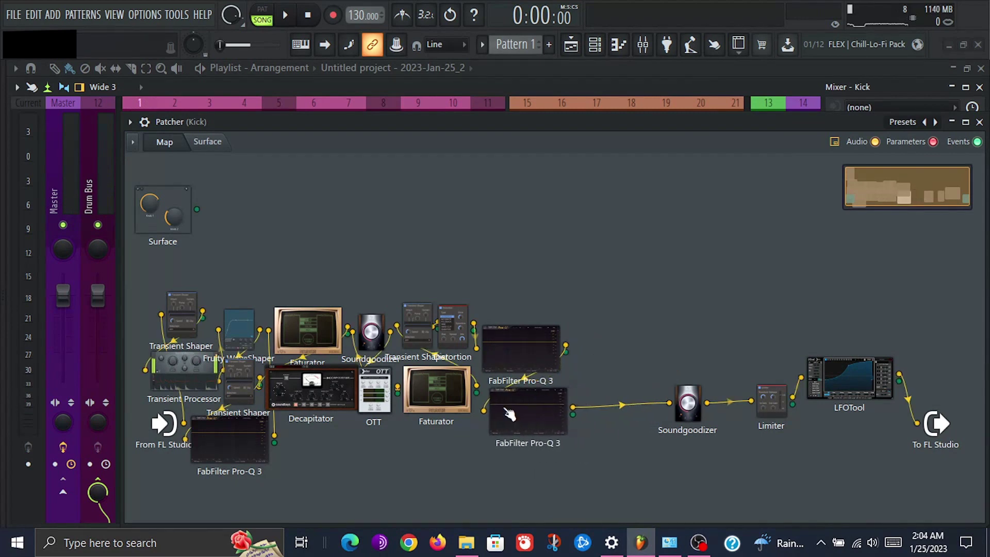
double_click(509, 414)
left_click(612, 136)
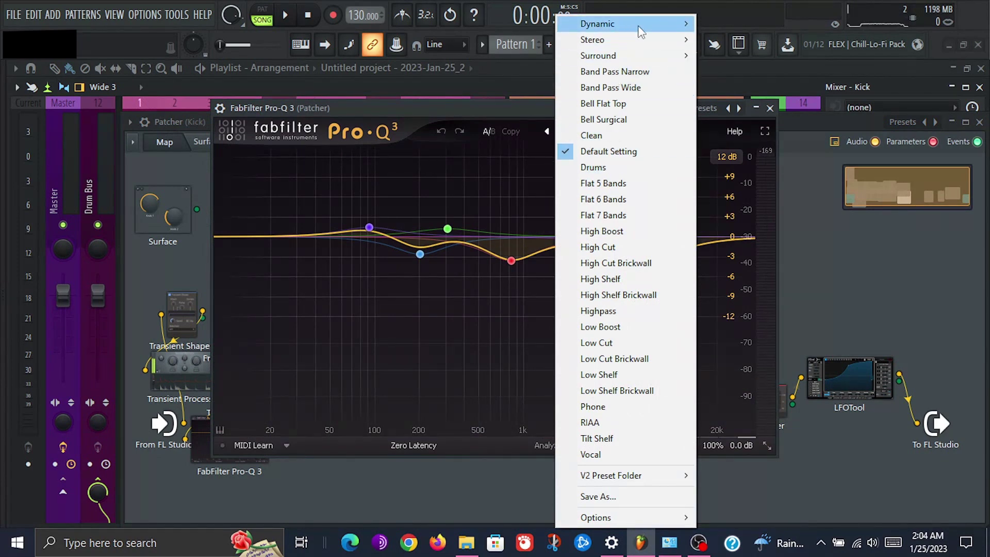
mouse_move(670, 28)
mouse_move(762, 23)
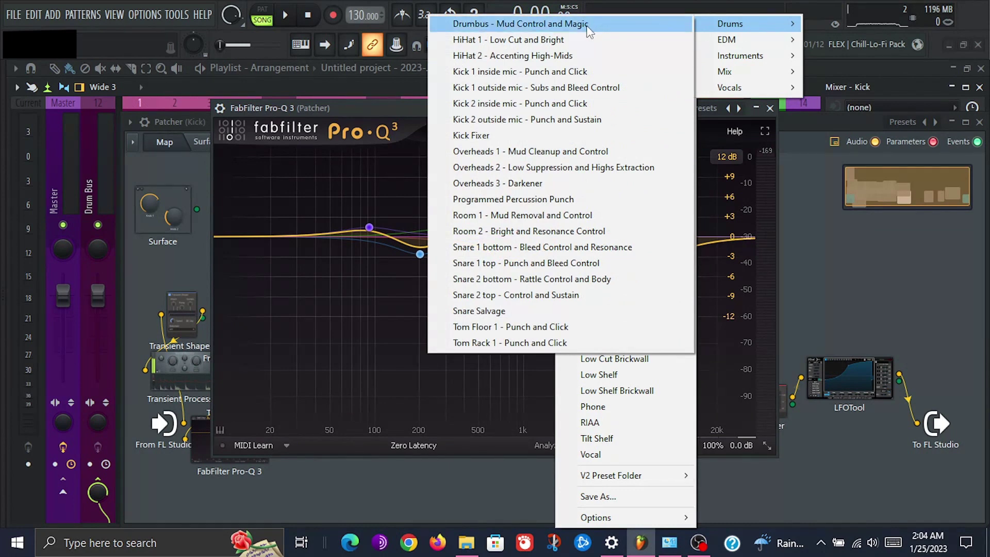
left_click(485, 137)
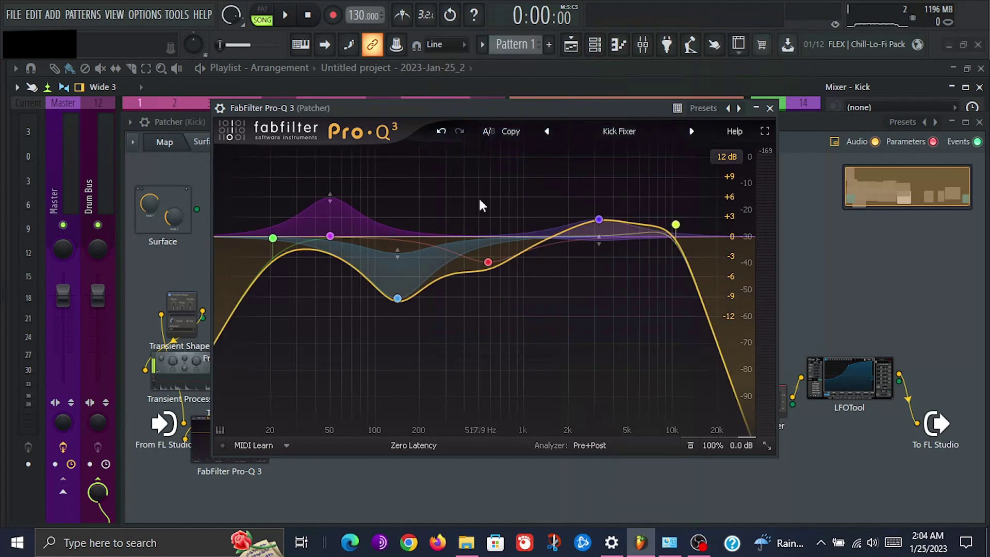
Start playback and reduce Pro-Q 3's gain scale to 94%
key("space")
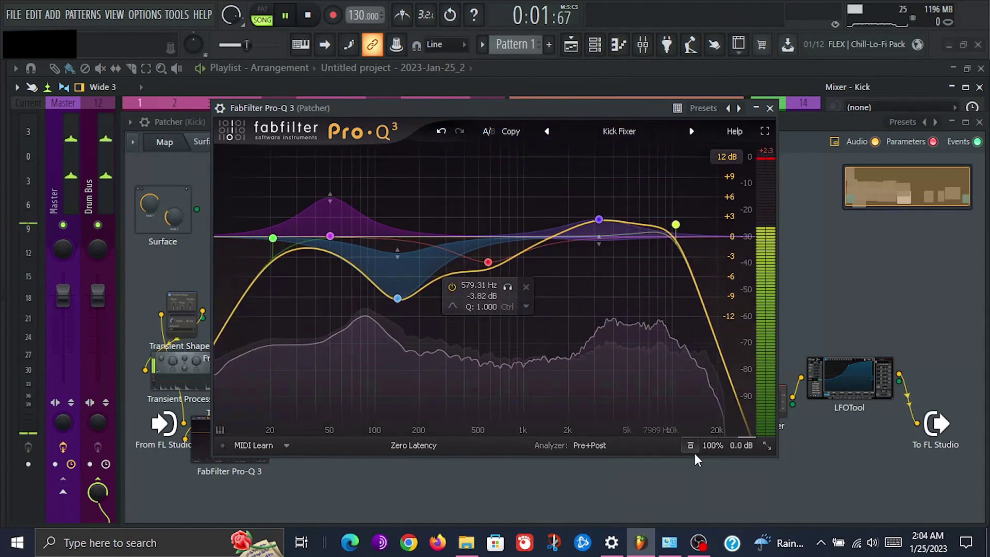
mouse_move(710, 447)
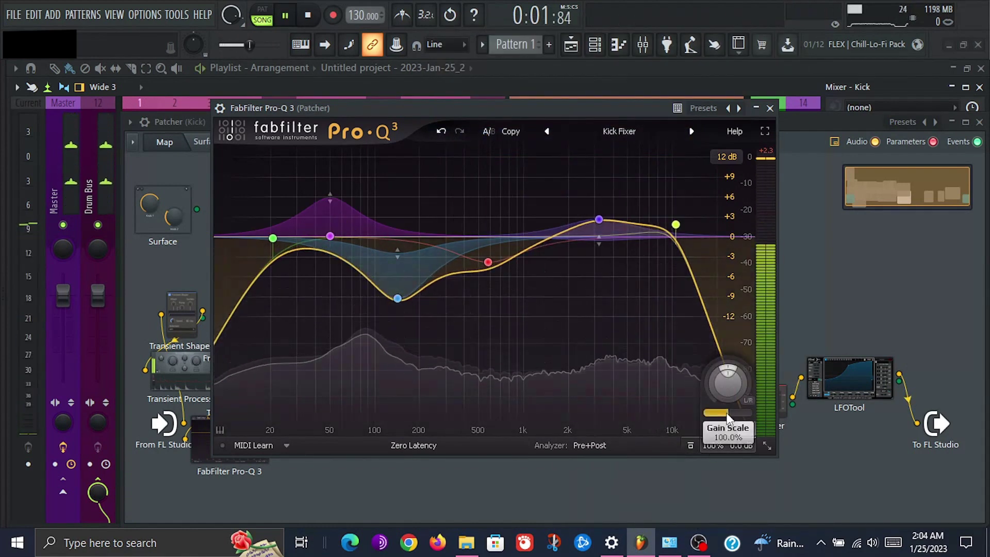
left_click_drag(727, 414, 758, 430)
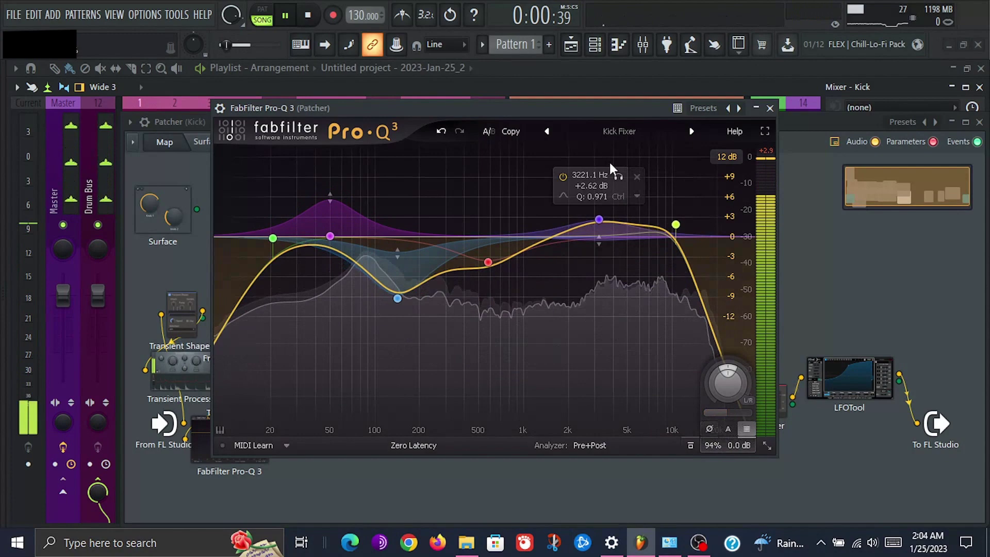
Load the Drumbus - Mud Control and Magic preset, reduce the gain scale to 53%, and close Pro-Q 3 with playback stopped
left_click(606, 130)
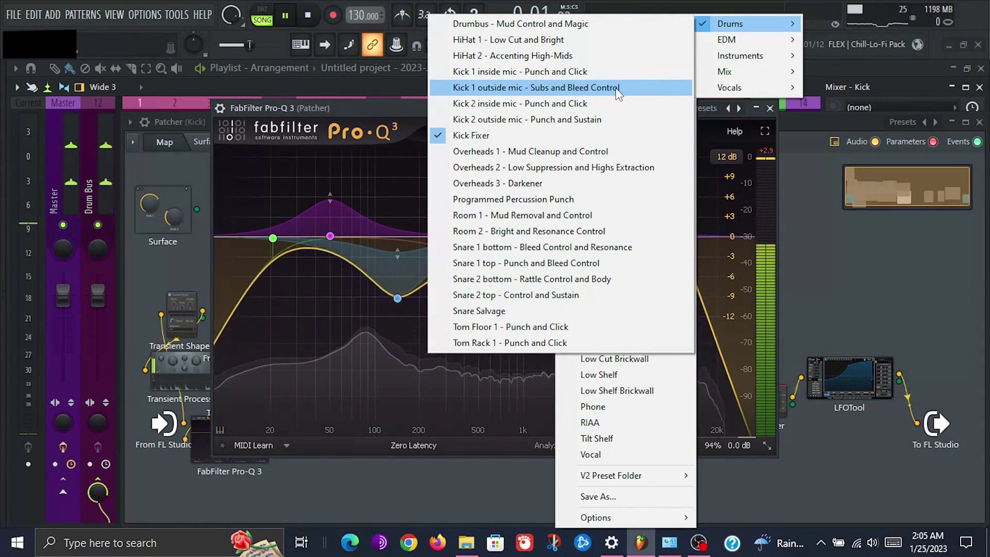
left_click(543, 24)
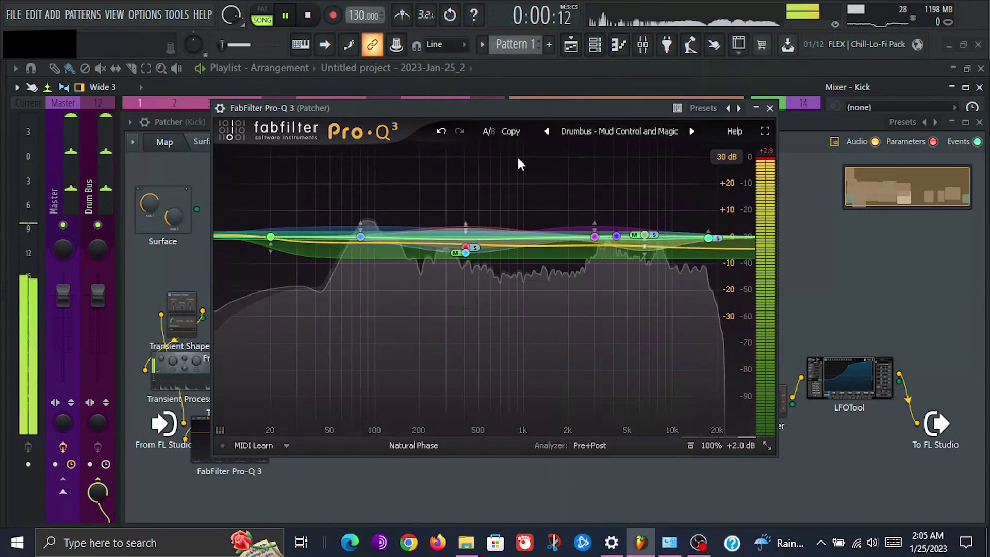
mouse_move(716, 449)
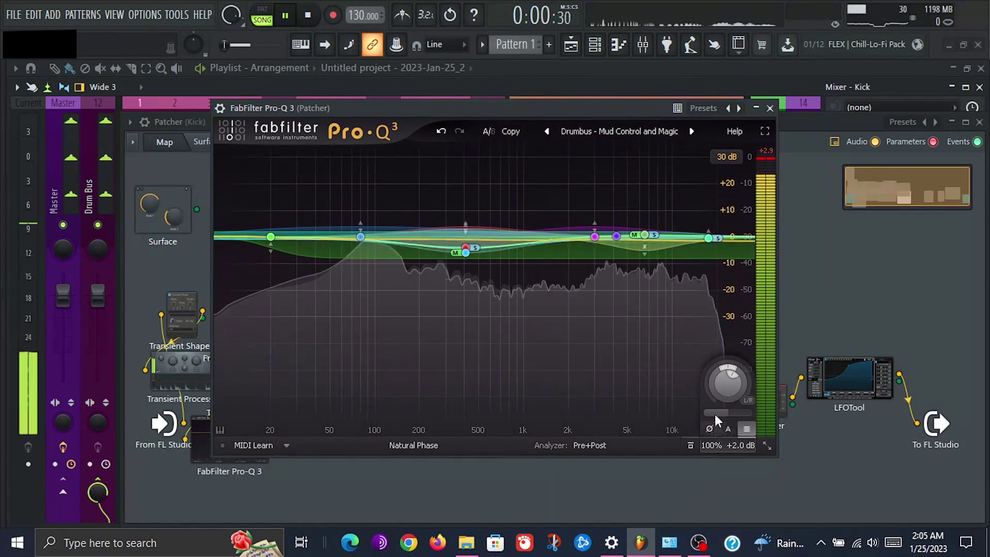
left_click_drag(722, 412, 510, 439)
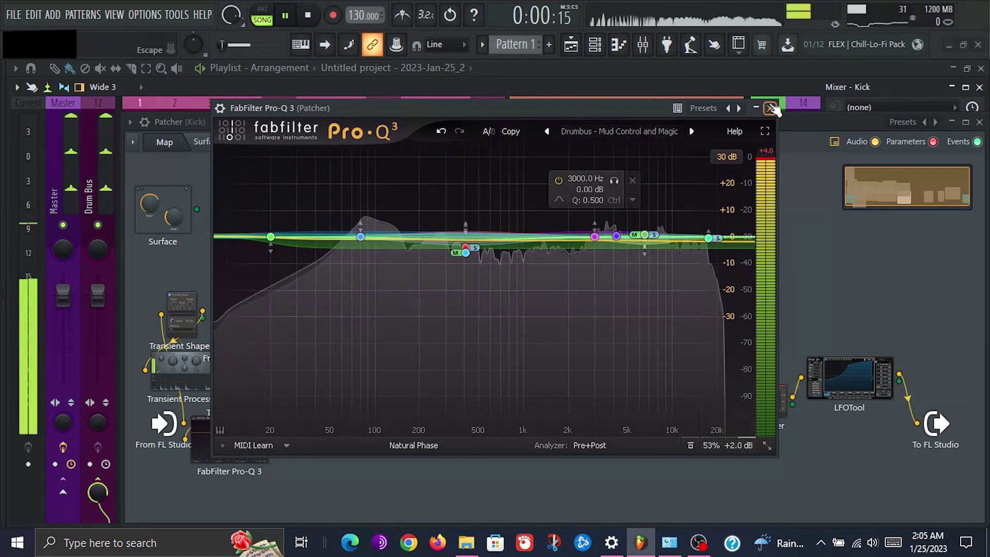
left_click(770, 109)
key("space")
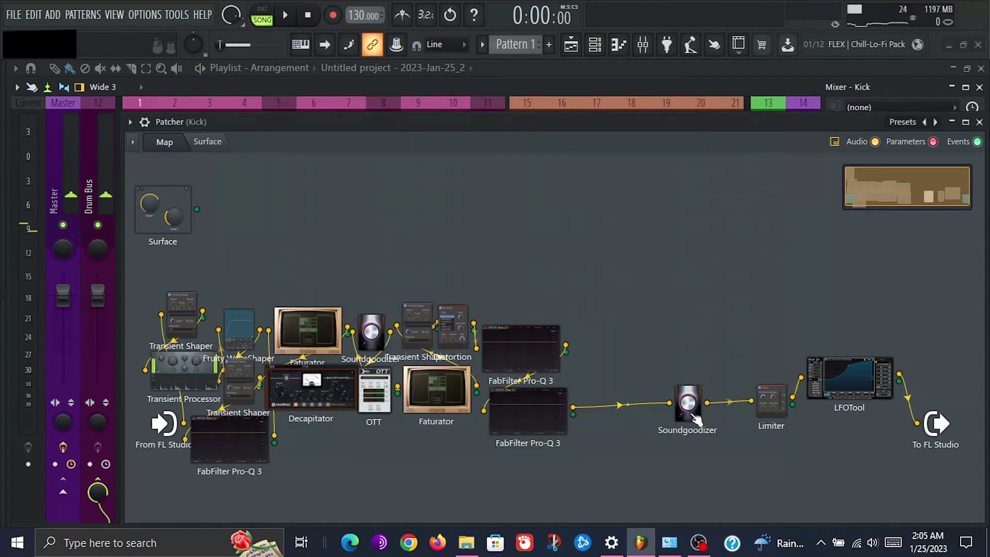
Insert Disperser below Decapitator, feeding OTT, and open it with playback running
left_click_drag(696, 419, 689, 418)
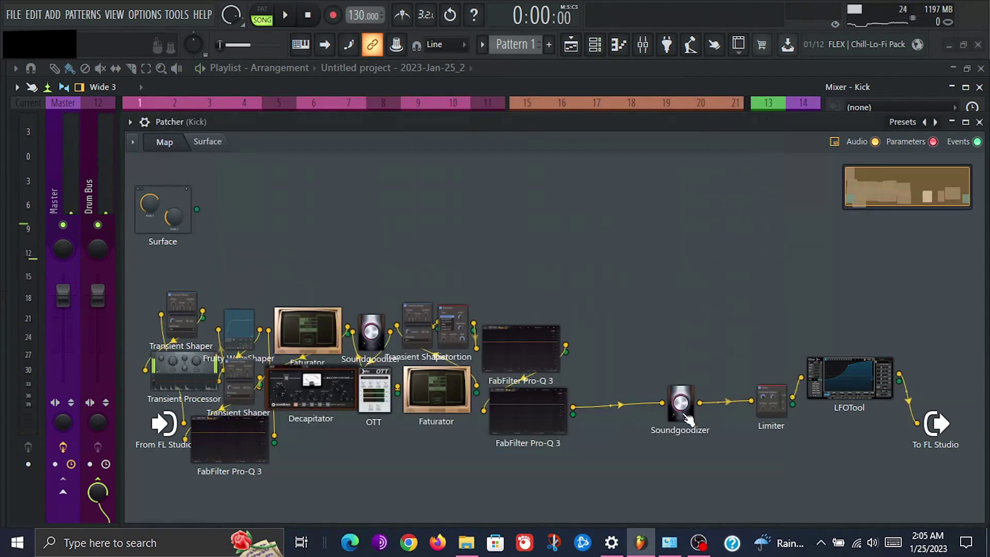
left_click(670, 45)
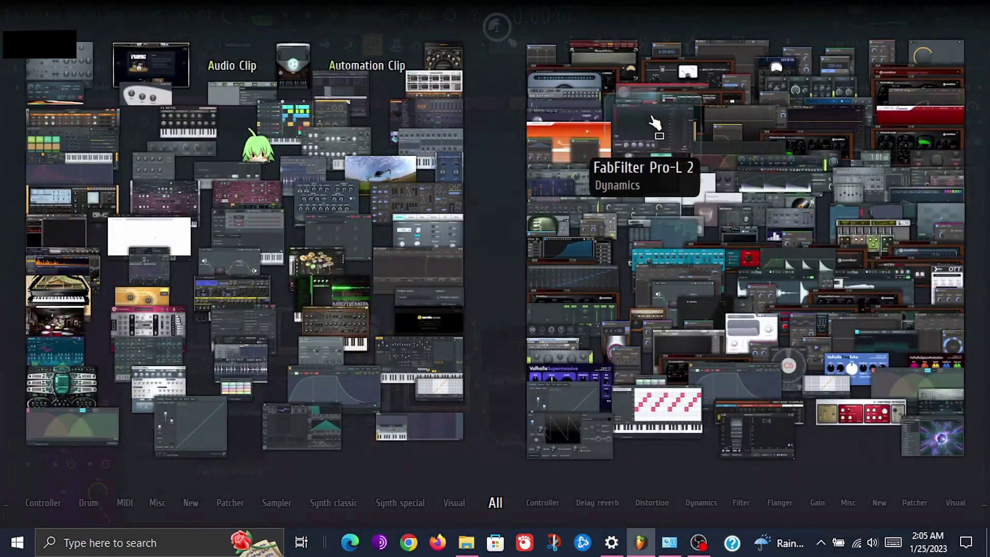
left_click_drag(654, 97, 524, 384)
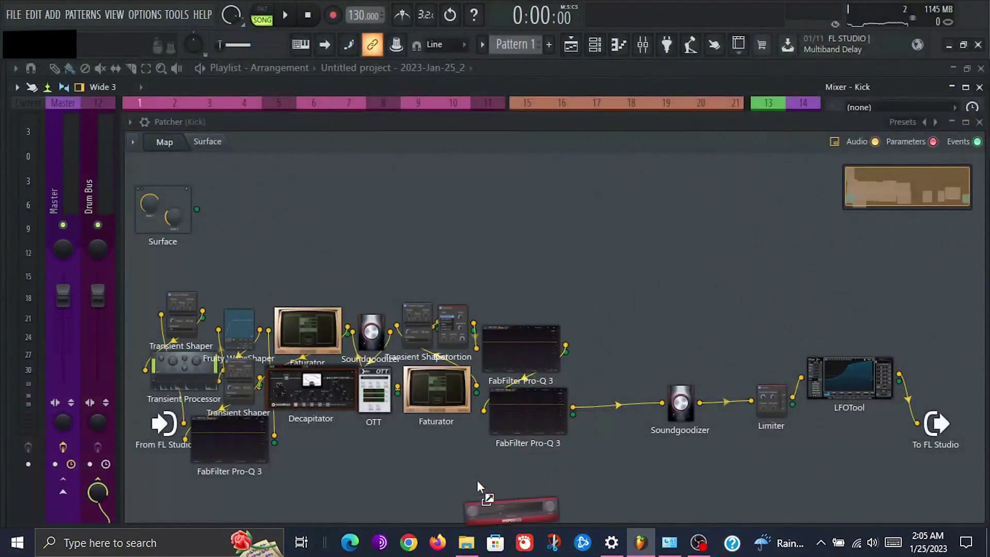
left_click_drag(477, 485, 377, 471)
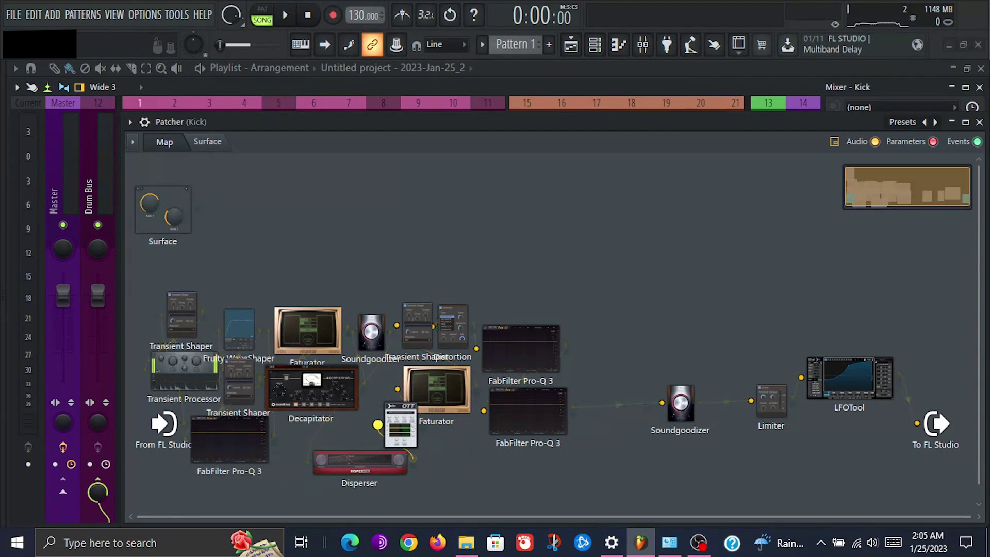
key("space")
left_click(376, 470)
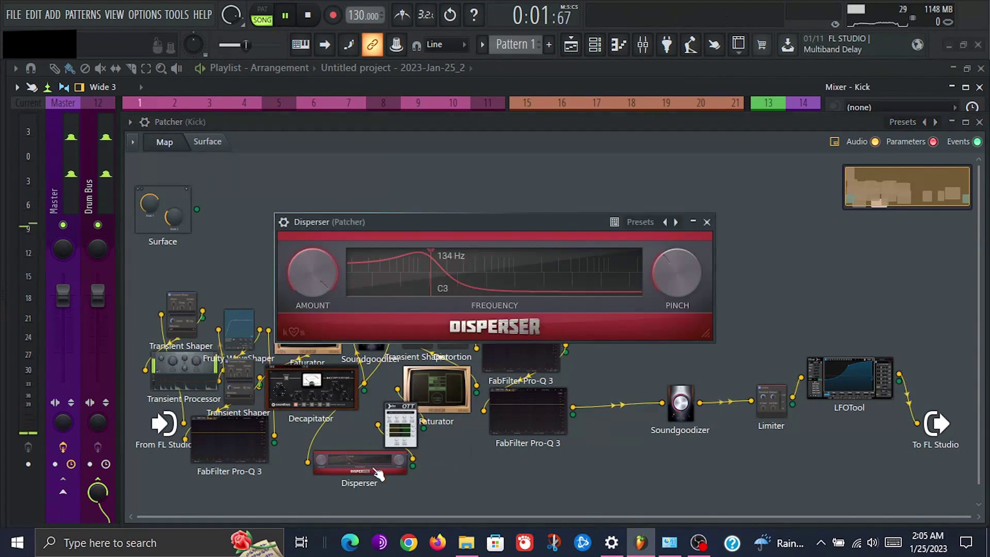
Set Disperser's frequency to about 2.64 kHz, lower its amount and pinch, and close it with playback stopped
mouse_move(430, 276)
left_mouse_down()
mouse_move(345, 281)
mouse_move(546, 269)
mouse_move(452, 283)
left_mouse_up()
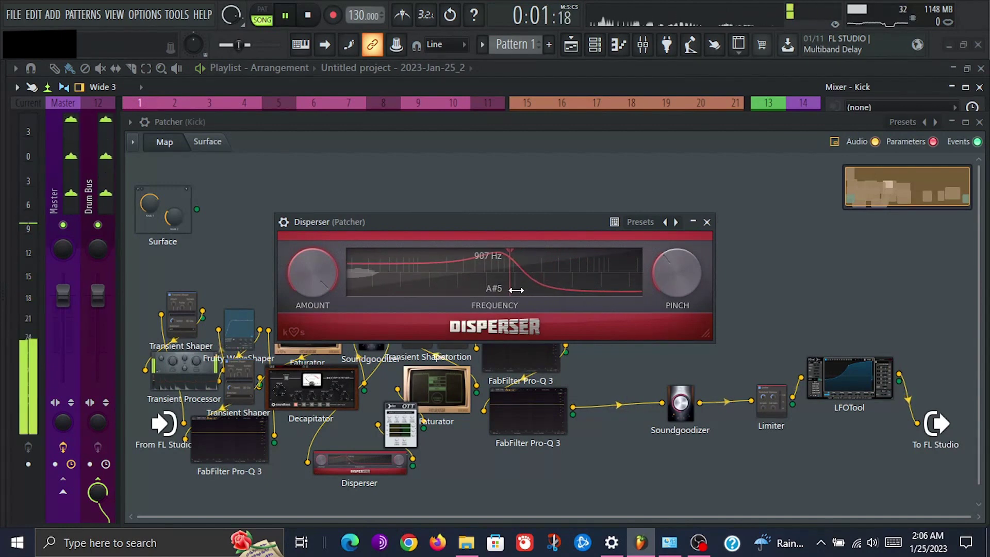
left_click_drag(504, 290, 499, 290)
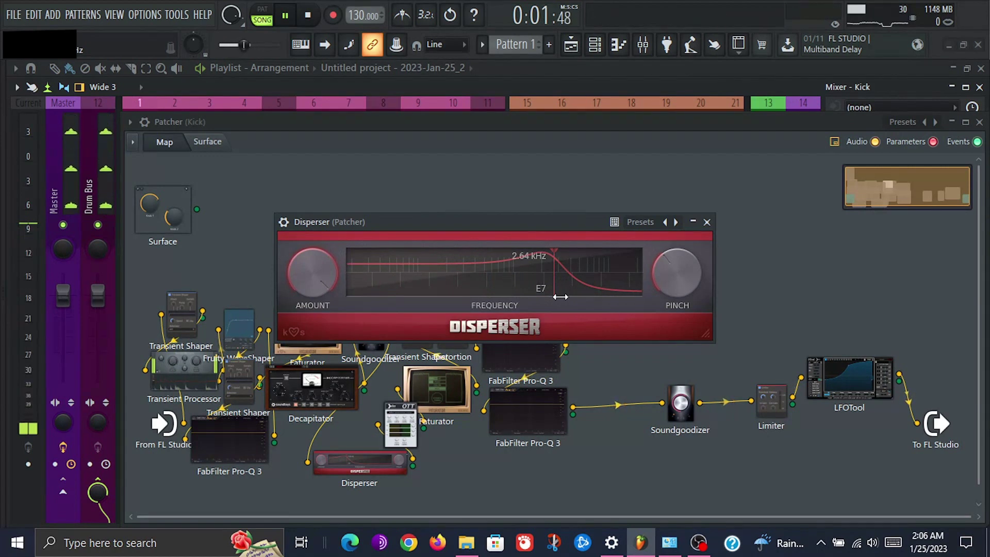
mouse_move(685, 283)
left_mouse_down()
mouse_move(685, 242)
mouse_move(685, 279)
left_mouse_up()
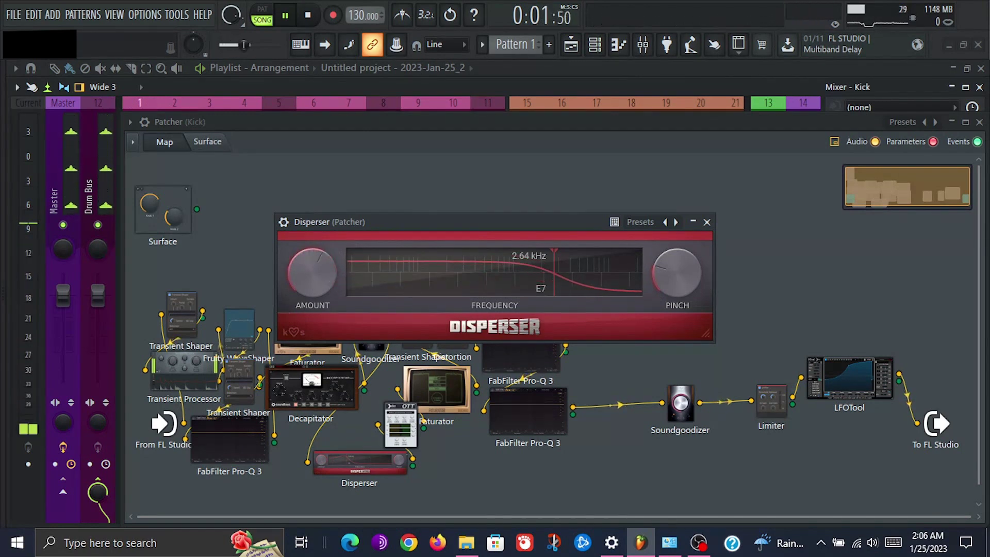
left_click(707, 221)
key("space")
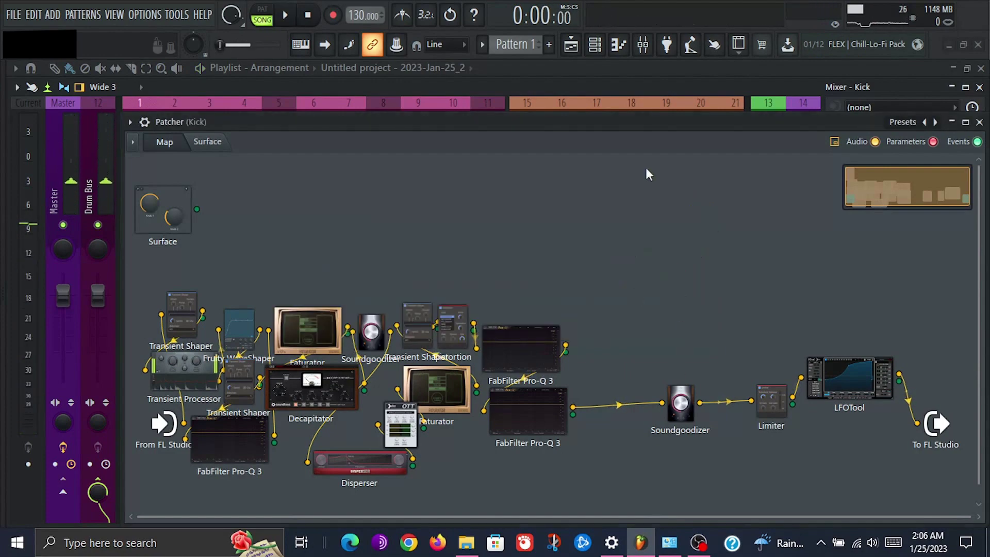
Insert Dimension Expander between the last Pro-Q 3 and the last Soundgoodizer, and open it
left_click(672, 49)
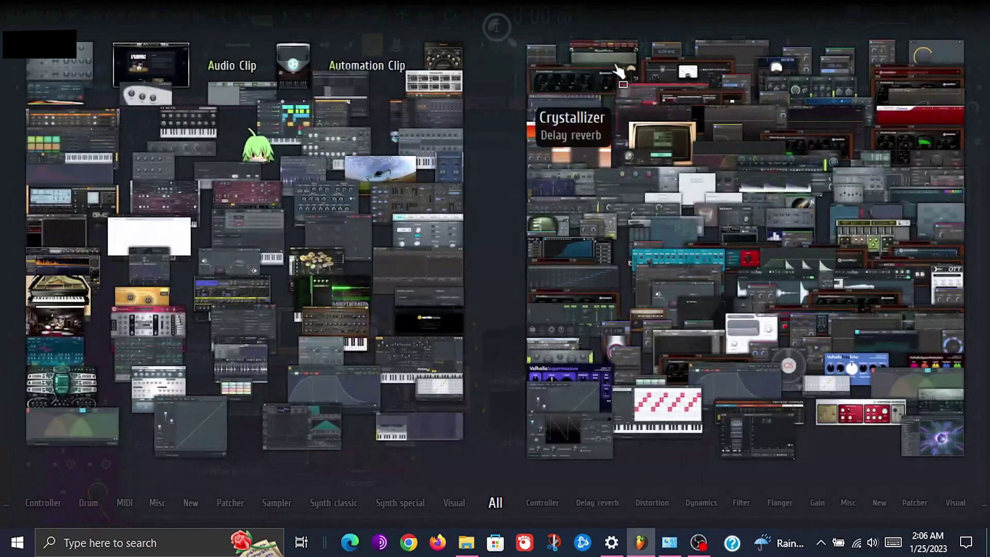
left_click_drag(592, 92, 654, 426)
double_click(639, 424)
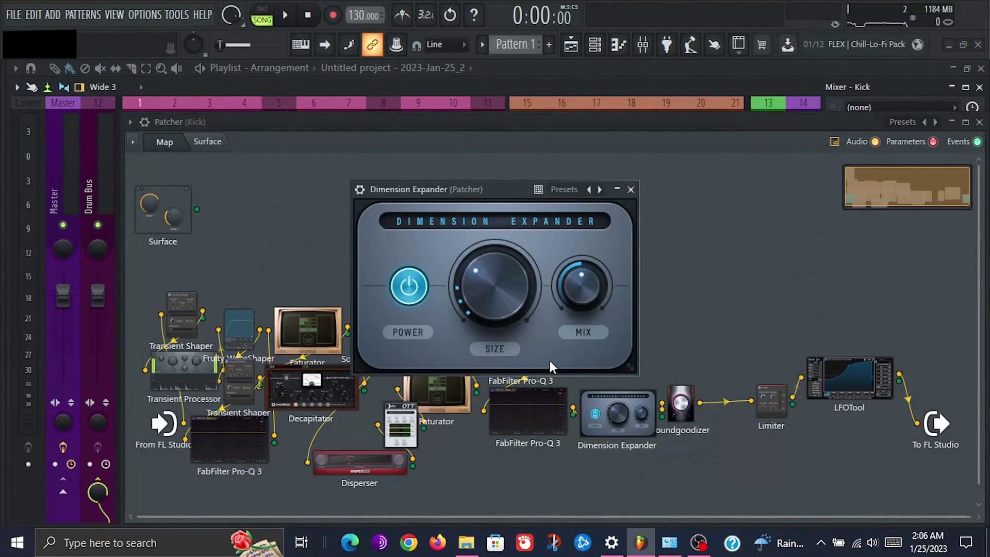
During playback, turn Dimension Expander's size down to minimum, reduce its mix to roughly a quarter, and close it
key("space")
left_click_drag(517, 289, 562, 203)
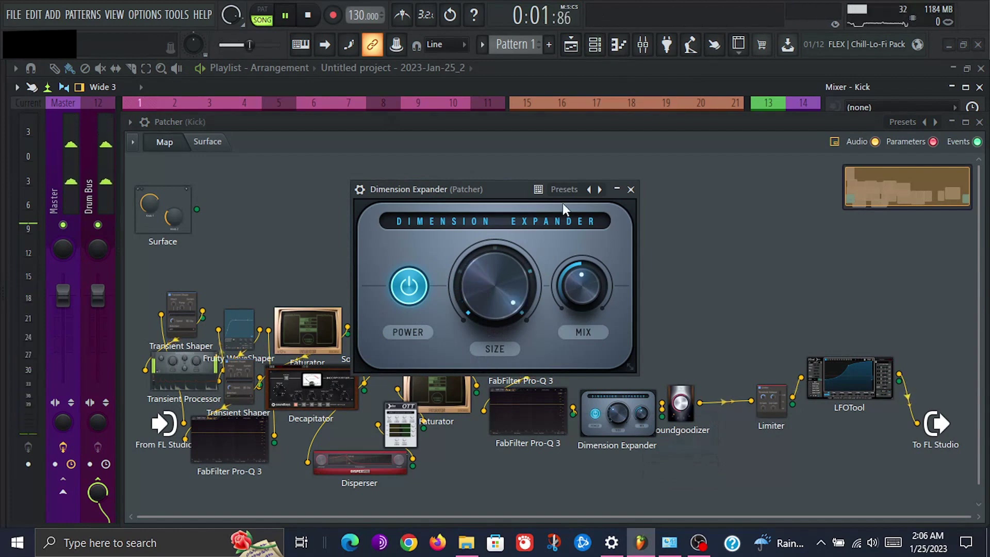
left_click_drag(524, 259, 485, 312)
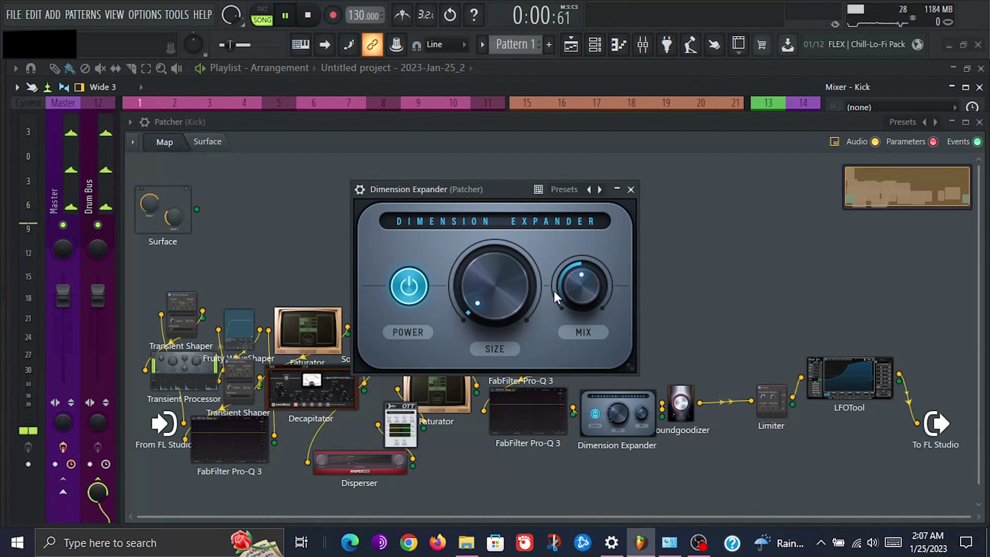
left_click_drag(565, 287, 508, 299)
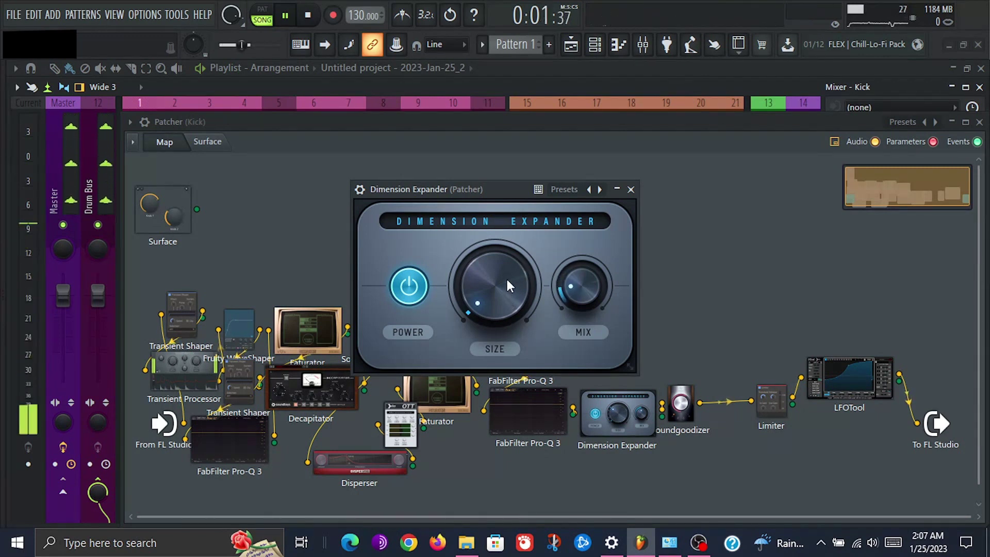
left_click(631, 190)
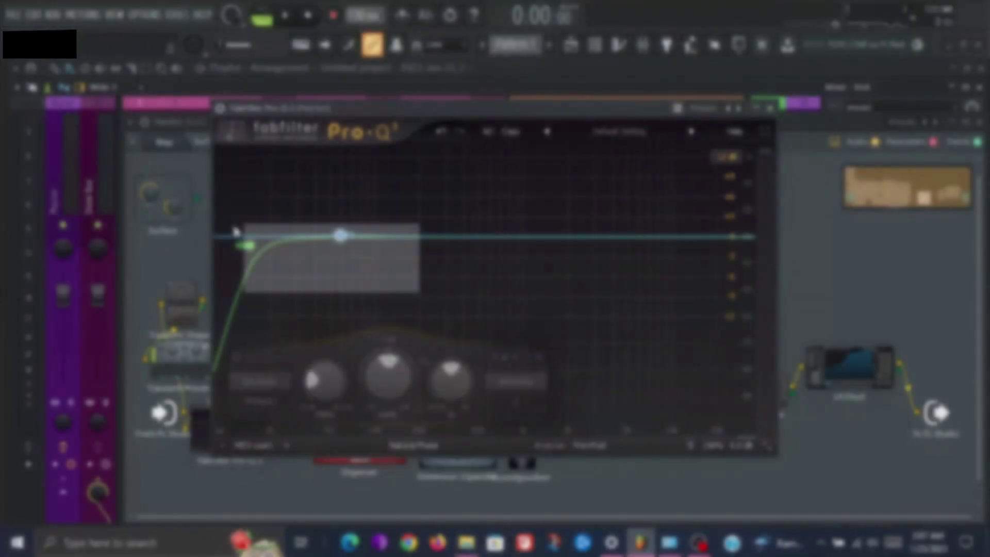
Select both the mid and side bands in the new Pro-Q 3 and make them 24 dB/oct low cuts
left_click_drag(234, 232, 236, 233)
left_click(275, 384)
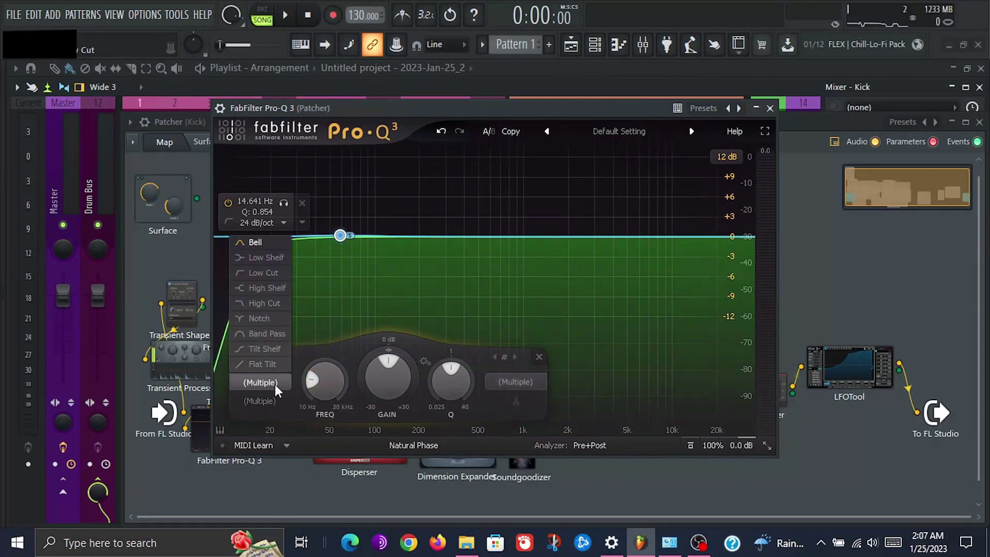
left_click(273, 272)
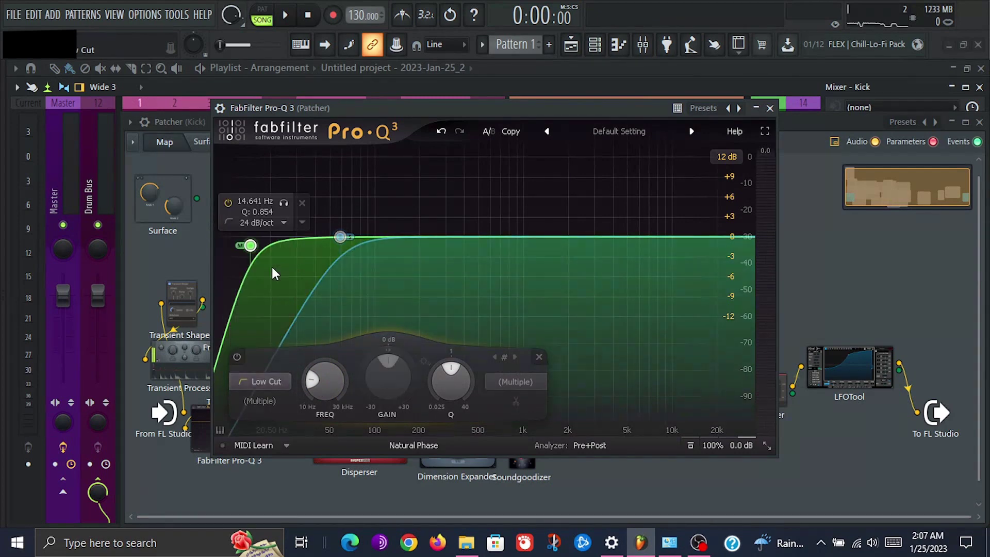
left_click(277, 394)
left_click(279, 302)
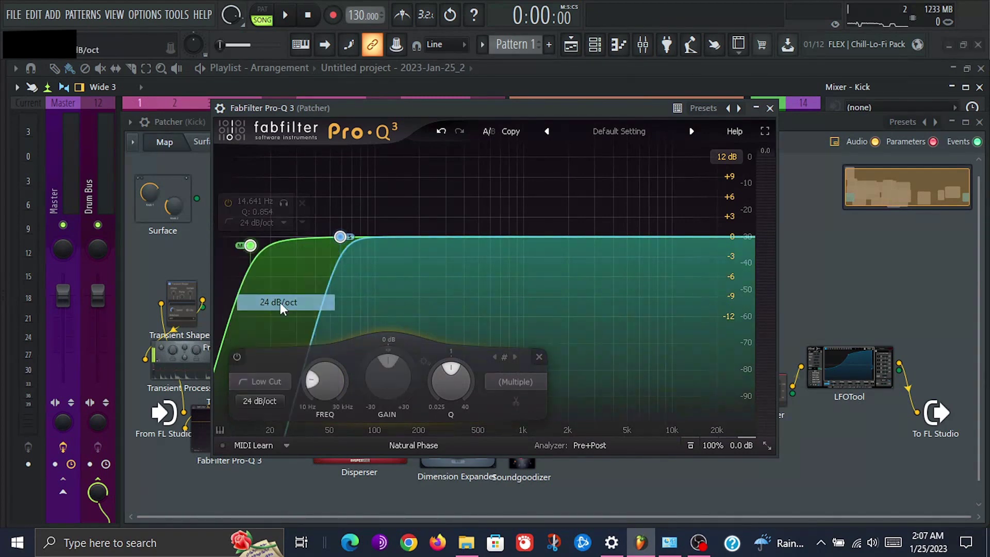
left_click(402, 290)
During playback, move the side low cut to about 204 Hz and the mid low cut to about 30 Hz
key("space")
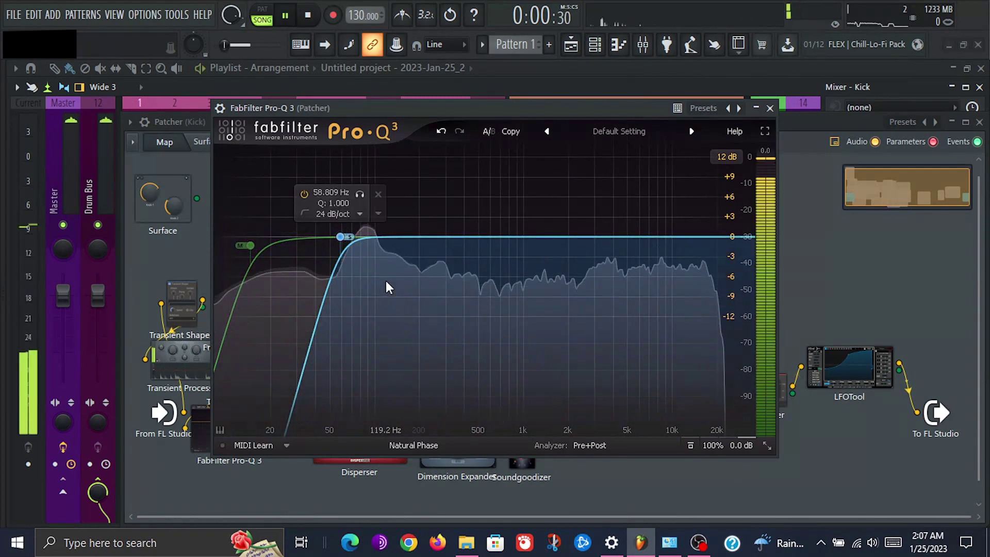
left_click_drag(340, 237, 422, 255)
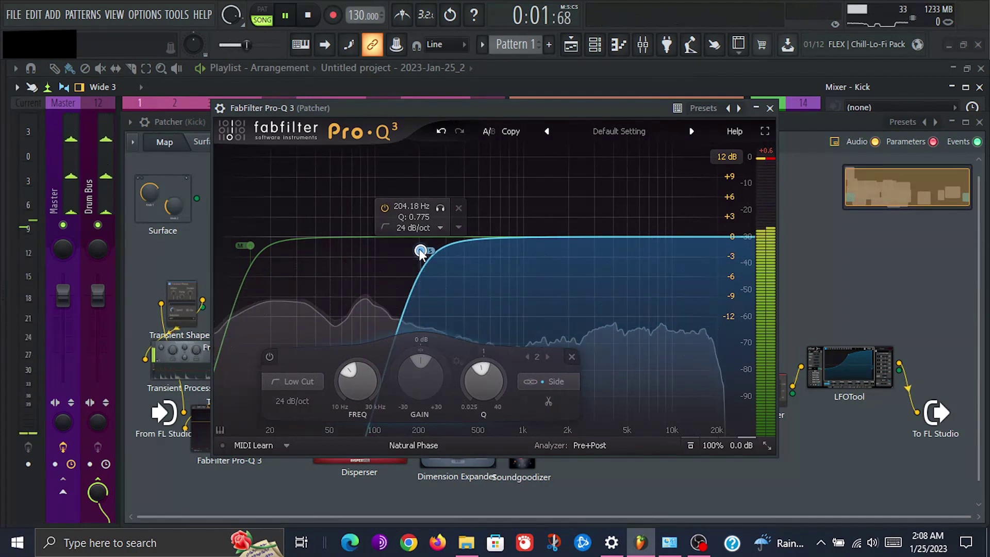
left_click_drag(251, 245, 304, 241)
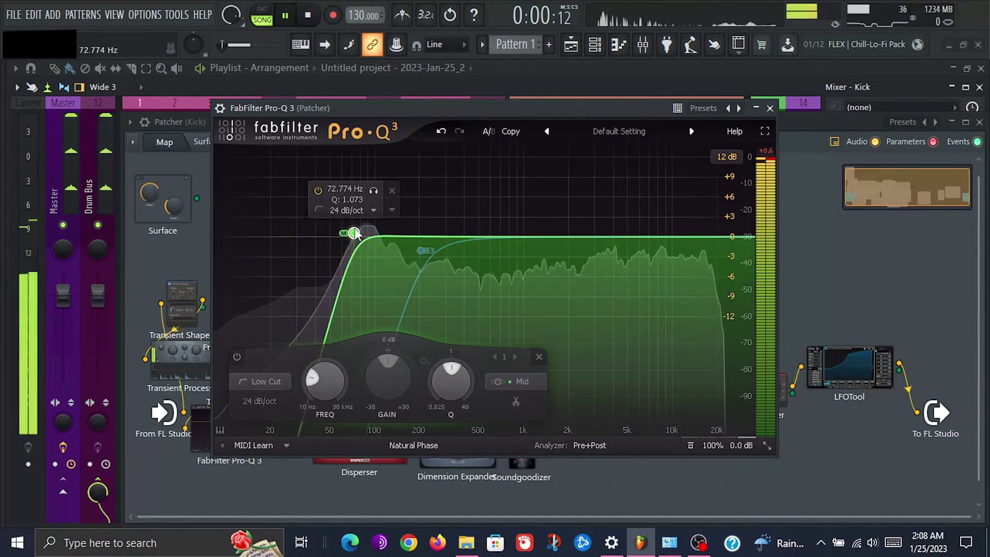
left_click_drag(345, 236, 201, 245)
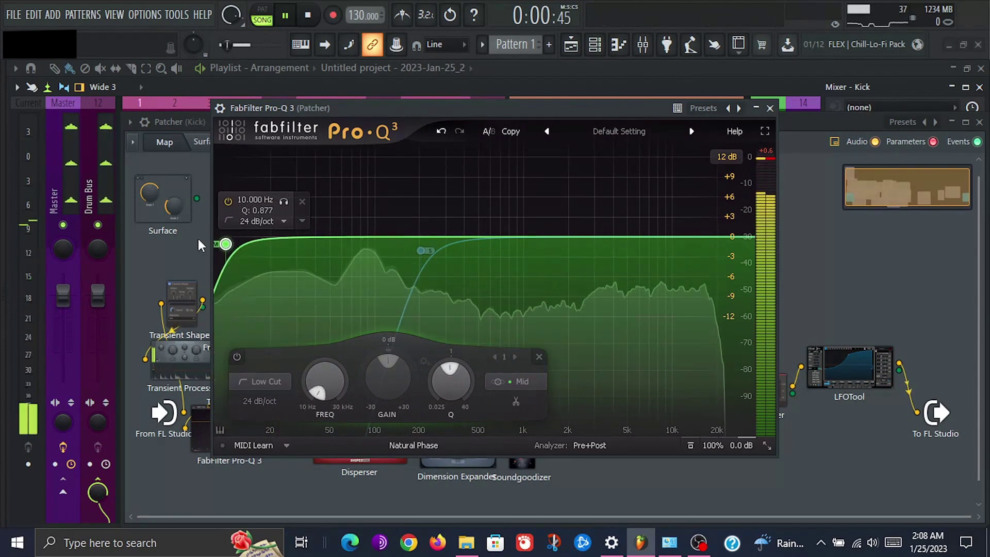
left_click_drag(271, 253, 298, 254)
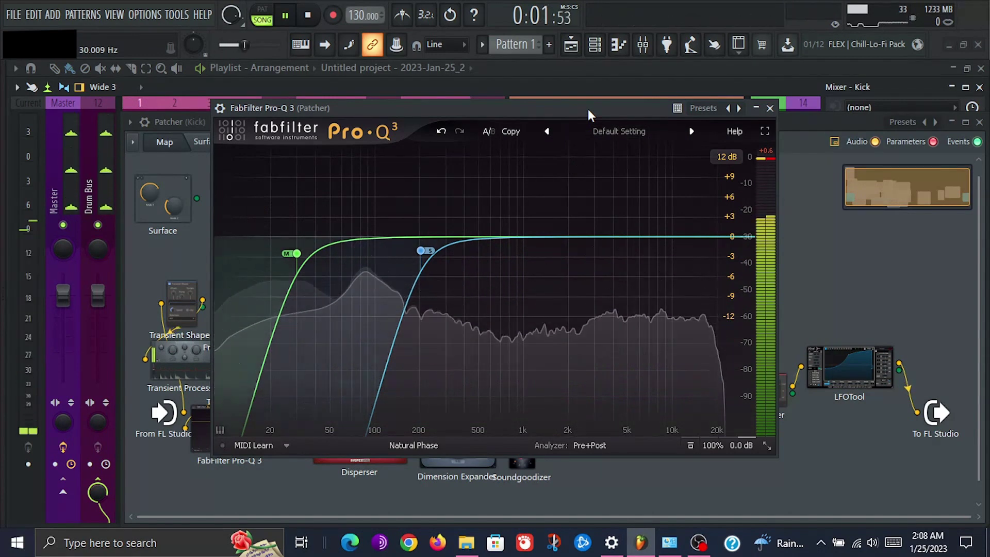
Close the EQ, insert a copy of the Transient Shaper between Dimension Expander and the last Soundgoodizer, and check its settings during playback
left_click(770, 107)
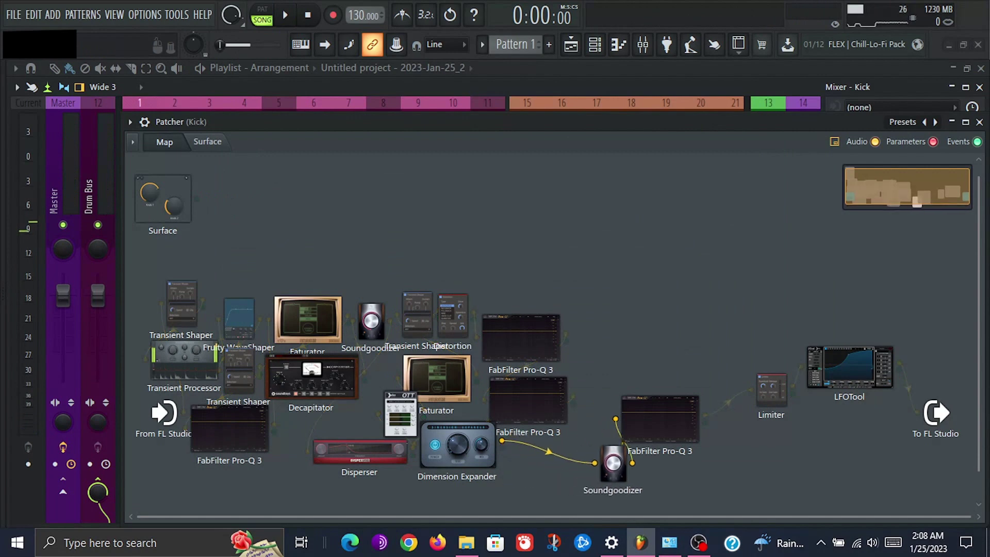
right_click(240, 369)
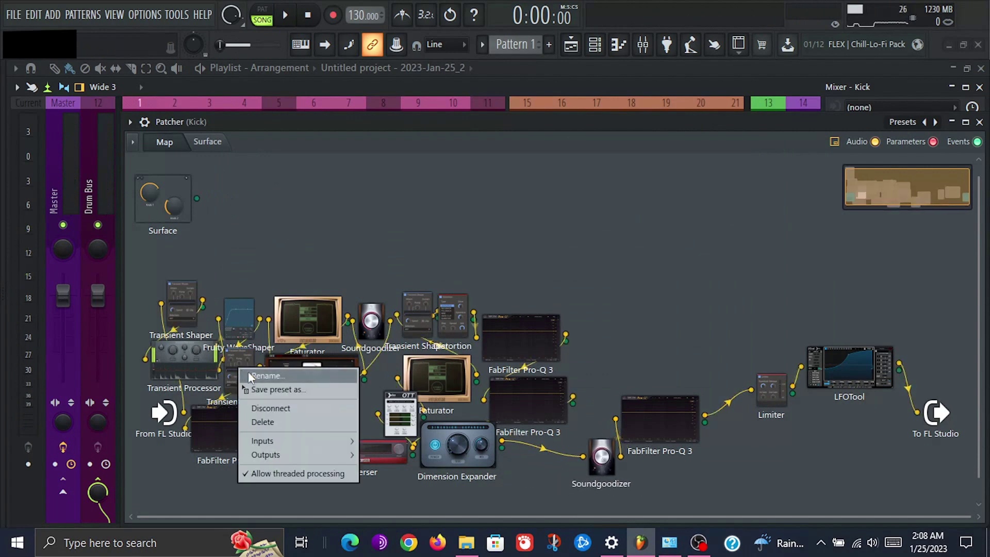
left_click(279, 390)
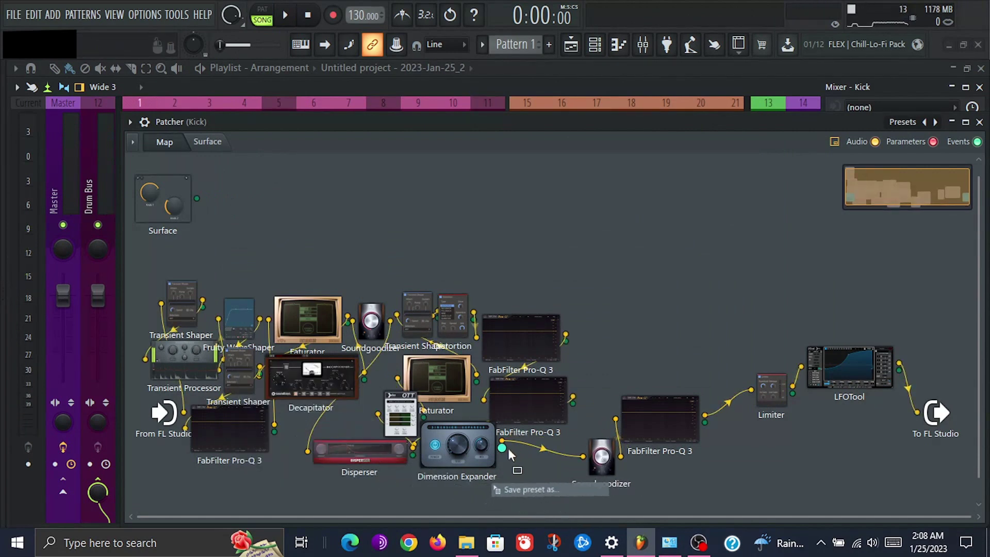
key("space")
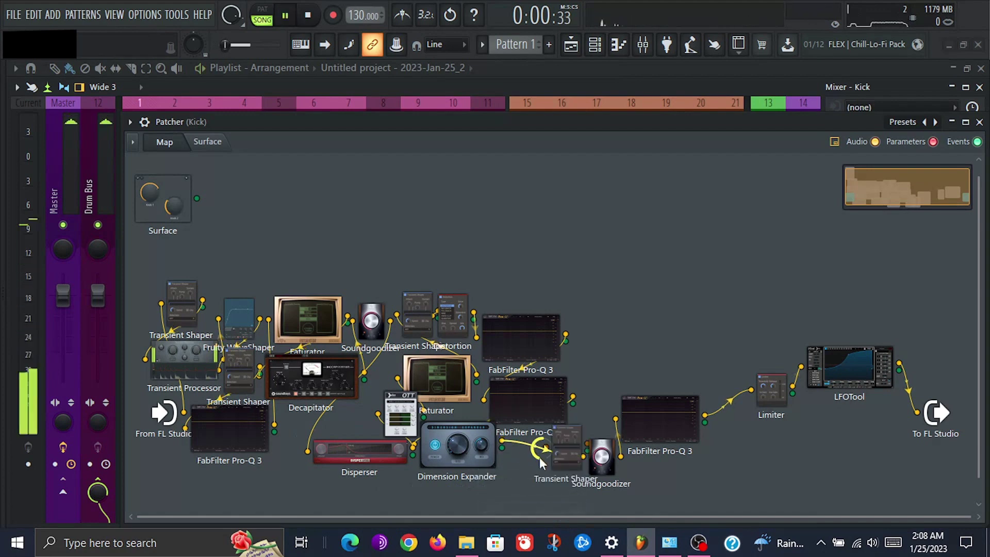
left_click_drag(567, 452, 615, 339)
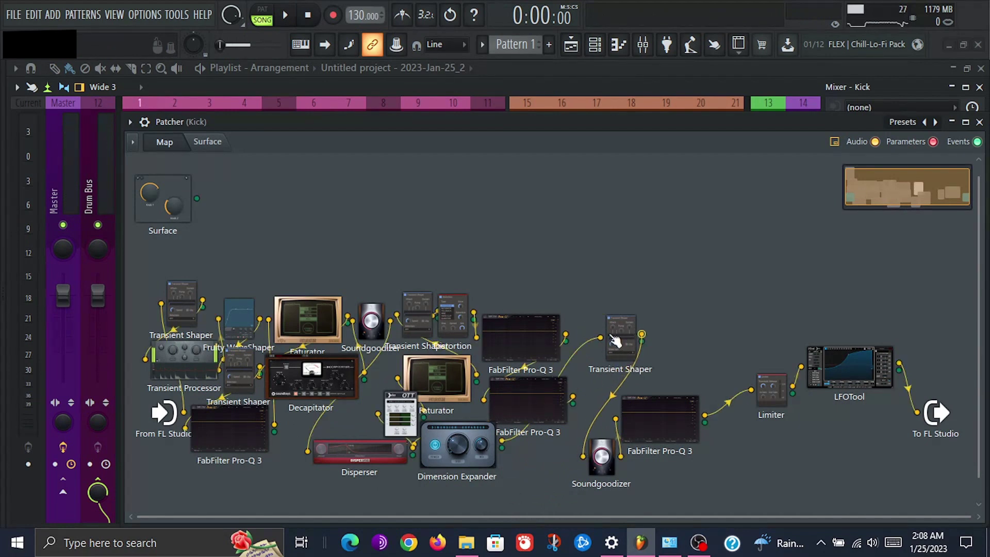
left_click_drag(614, 340, 554, 444)
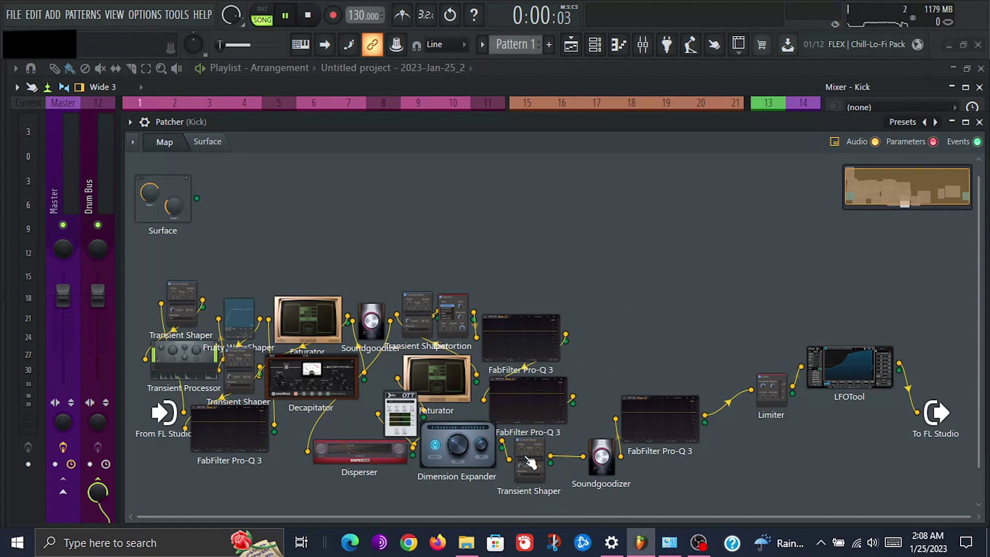
double_click(537, 464)
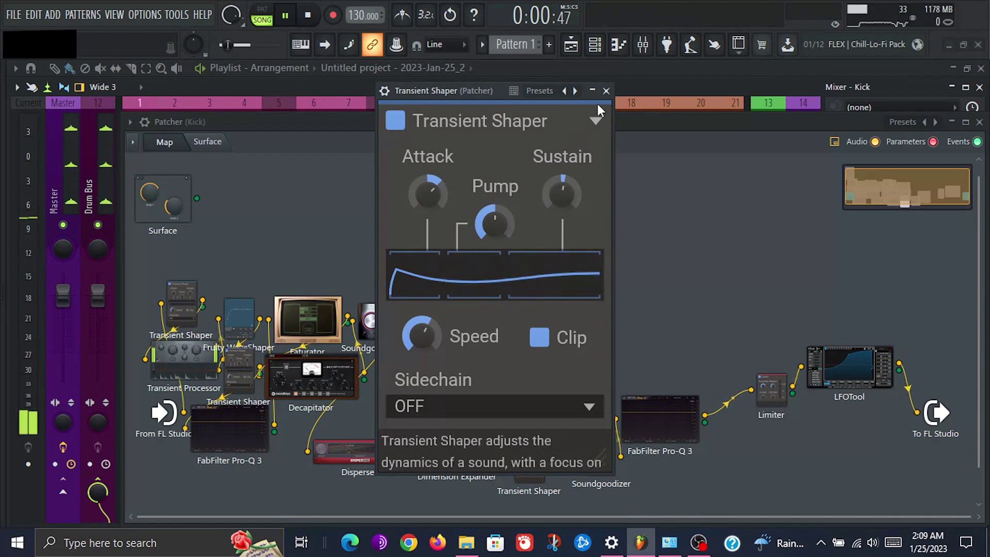
left_click(607, 92)
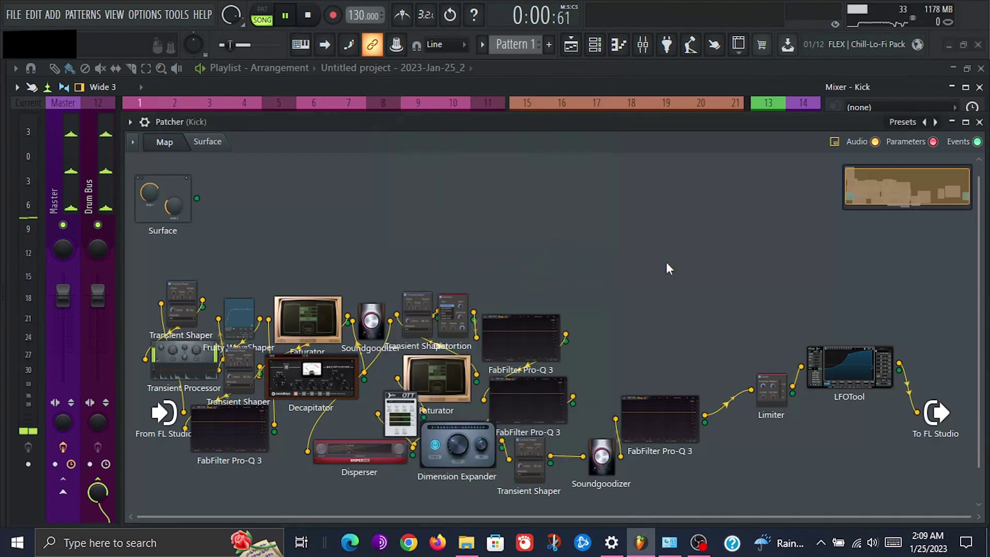
Raise the Limiter's threshold to about 0 dB during playback and close it
double_click(768, 403)
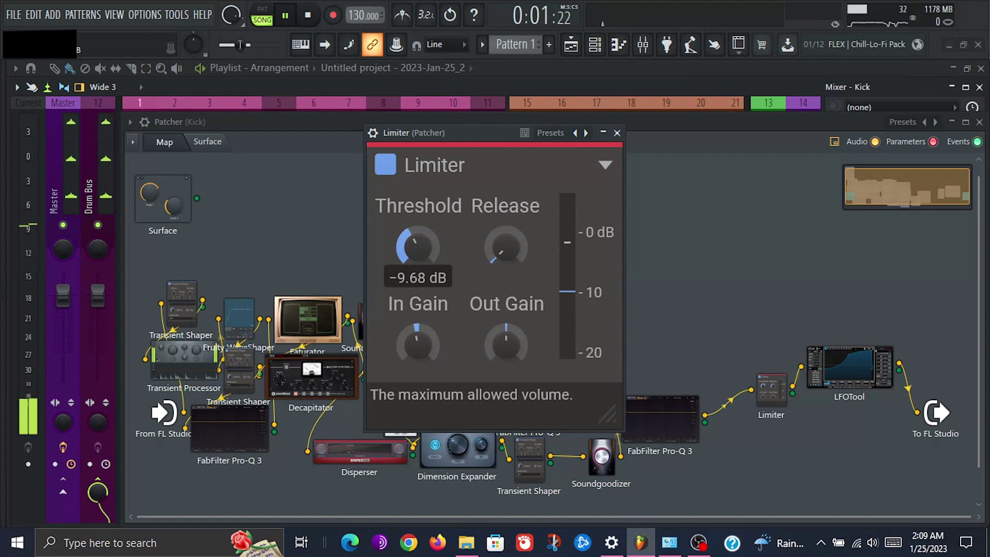
left_click_drag(418, 246, 423, 233)
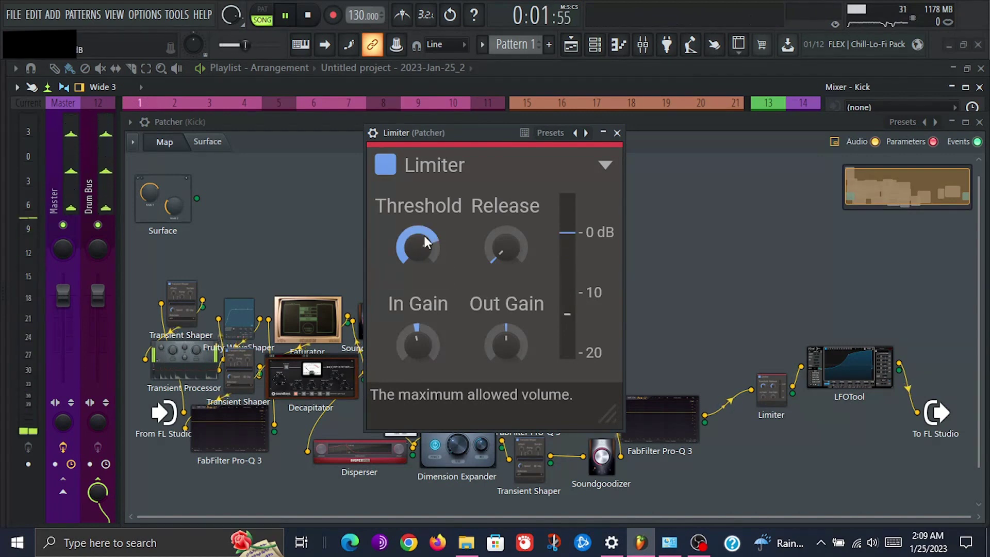
left_click(617, 133)
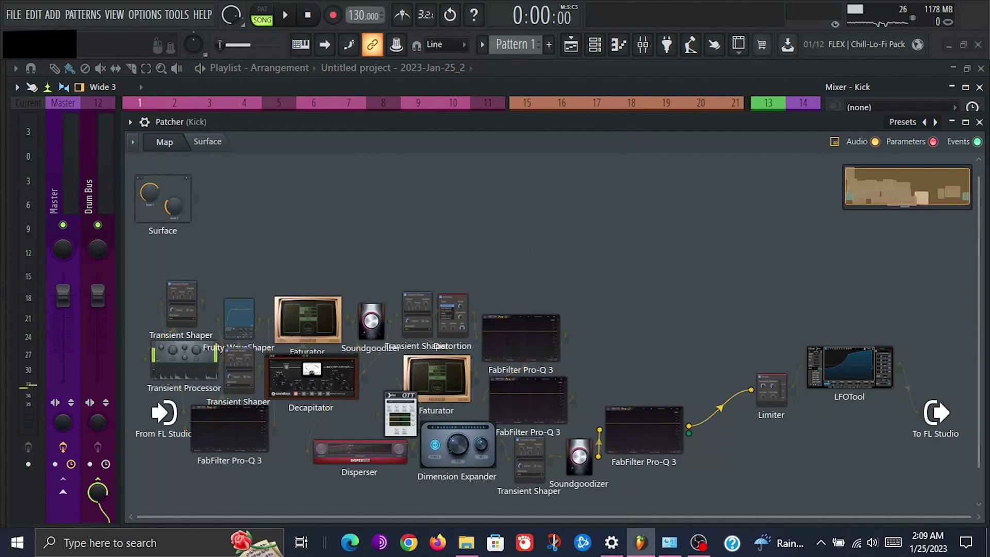
In the last Pro-Q 3, add a +2.5 dB bell boost at about 93 Hz and a -2.3 dB bell cut at about 350 Hz
double_click(658, 404)
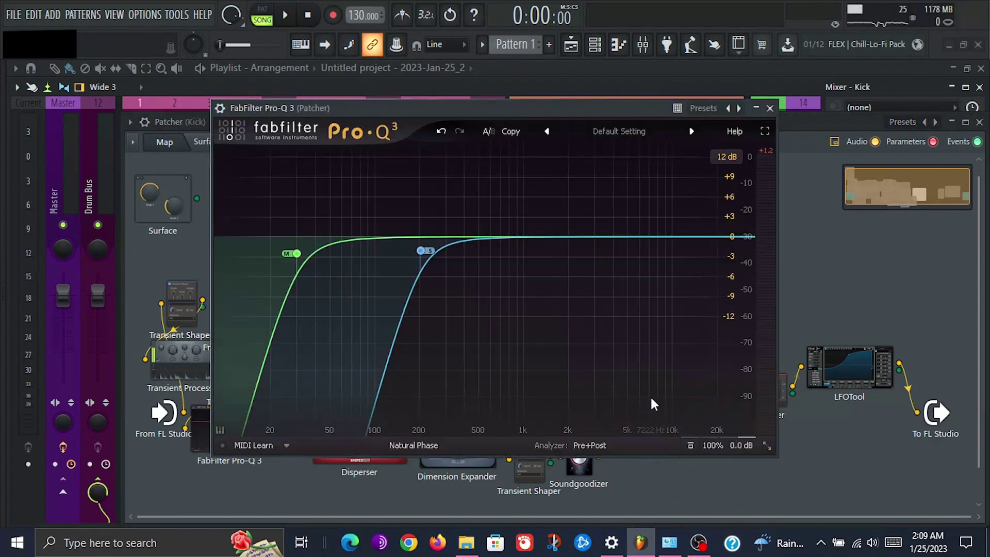
left_click(608, 237)
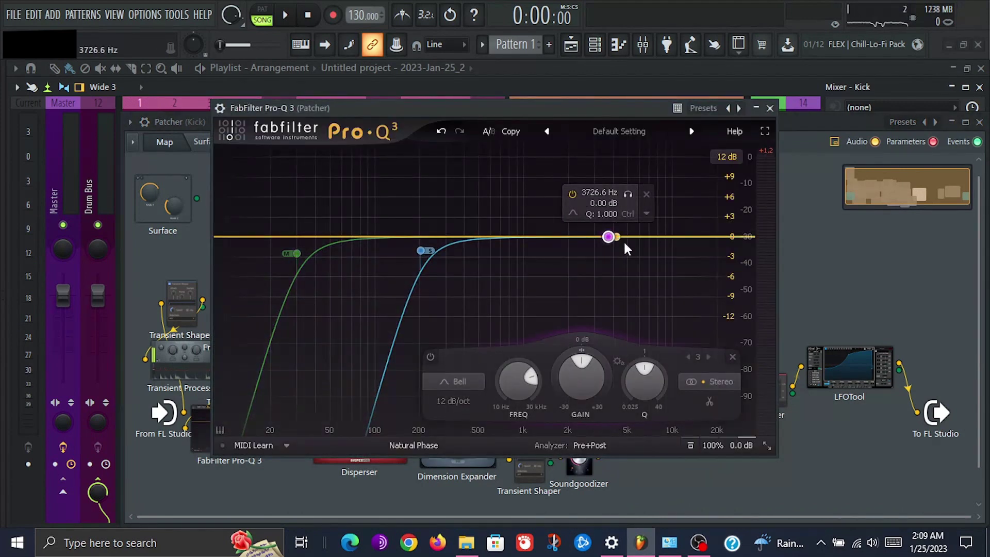
key("space")
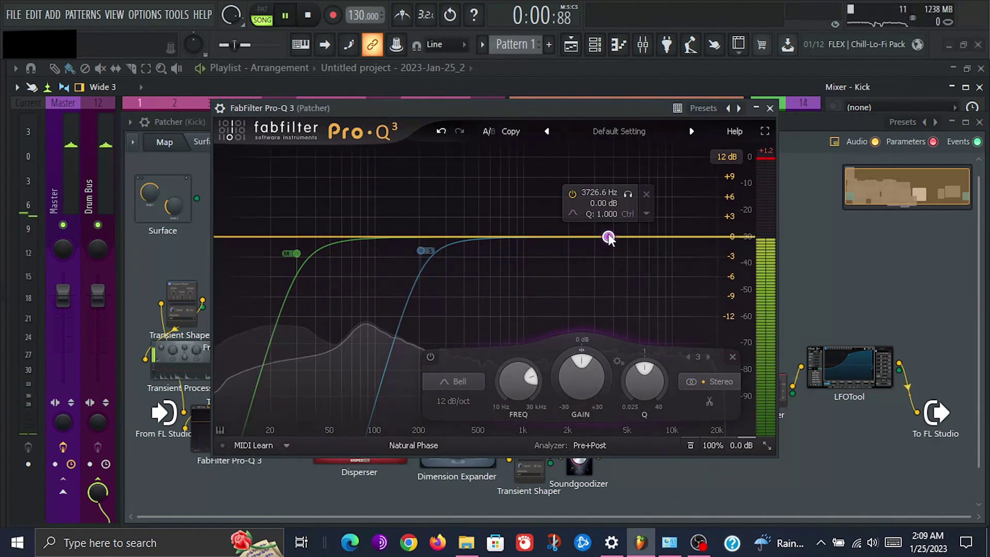
left_click_drag(608, 237, 369, 220)
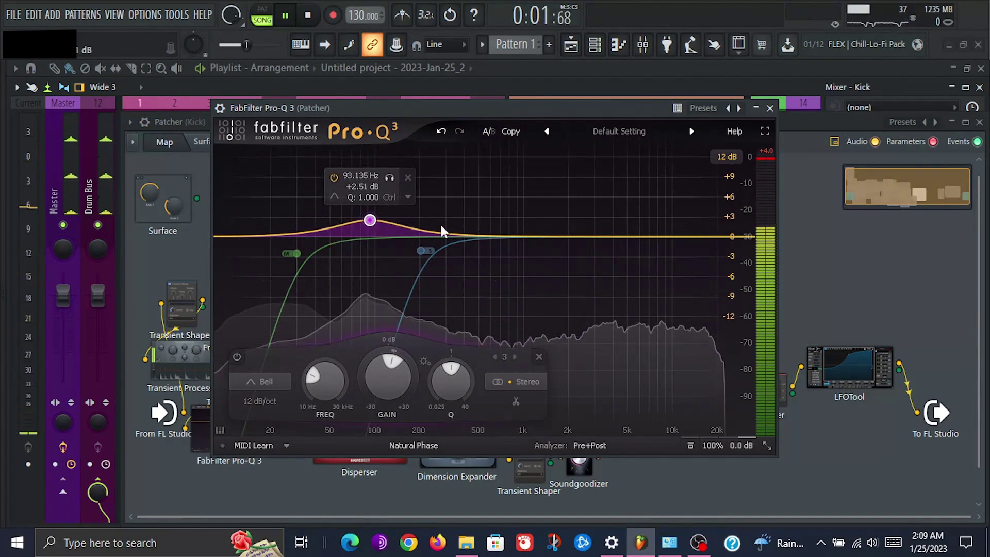
left_click_drag(440, 234, 454, 252)
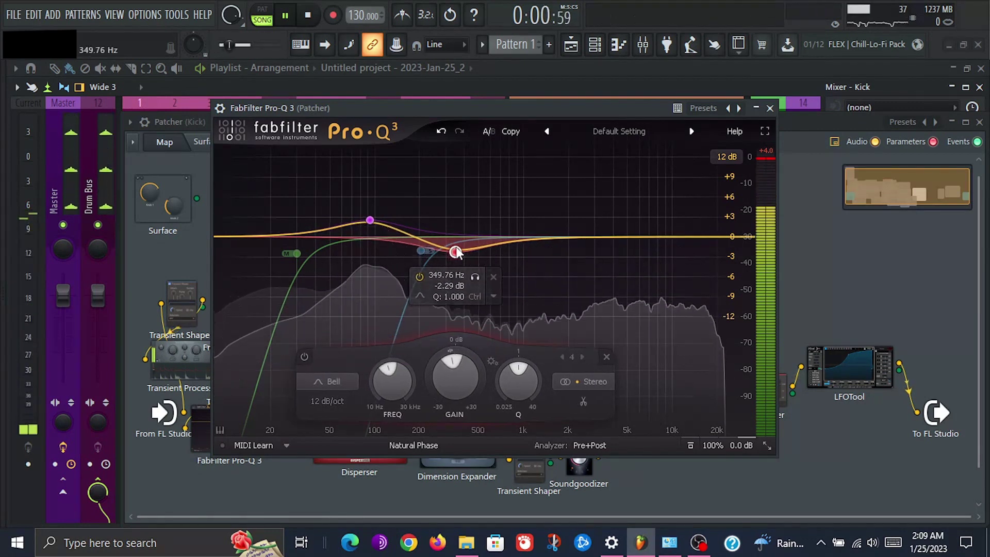
Add a wide dynamic bell at about 14.3 kHz with Q 0.441, gain -0.76 dB and a downward dynamic range
left_click(520, 240)
left_click_drag(518, 245, 691, 258)
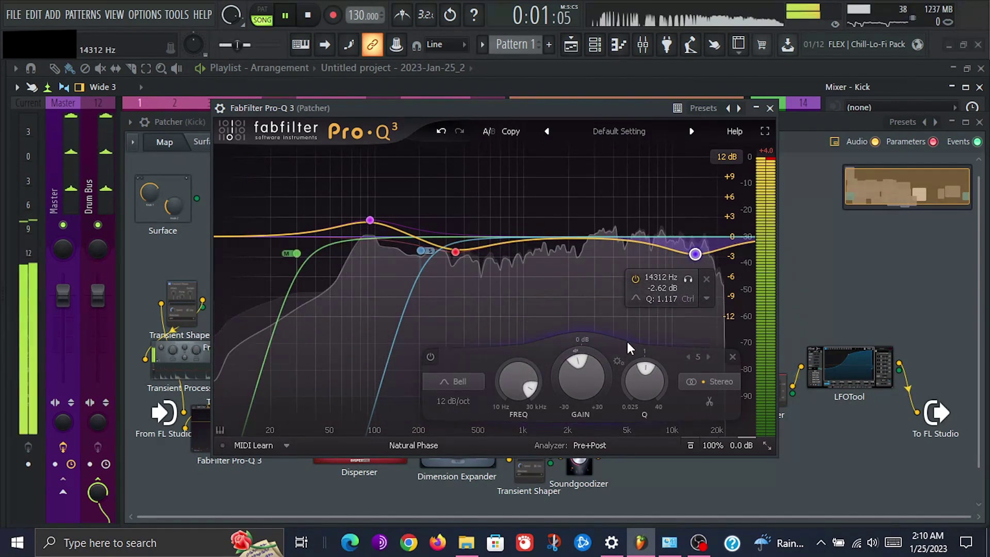
left_click_drag(643, 379, 576, 351)
mouse_move(551, 384)
left_mouse_down()
mouse_move(507, 440)
mouse_move(523, 415)
mouse_move(547, 420)
left_mouse_up()
left_click_drag(581, 383, 590, 413)
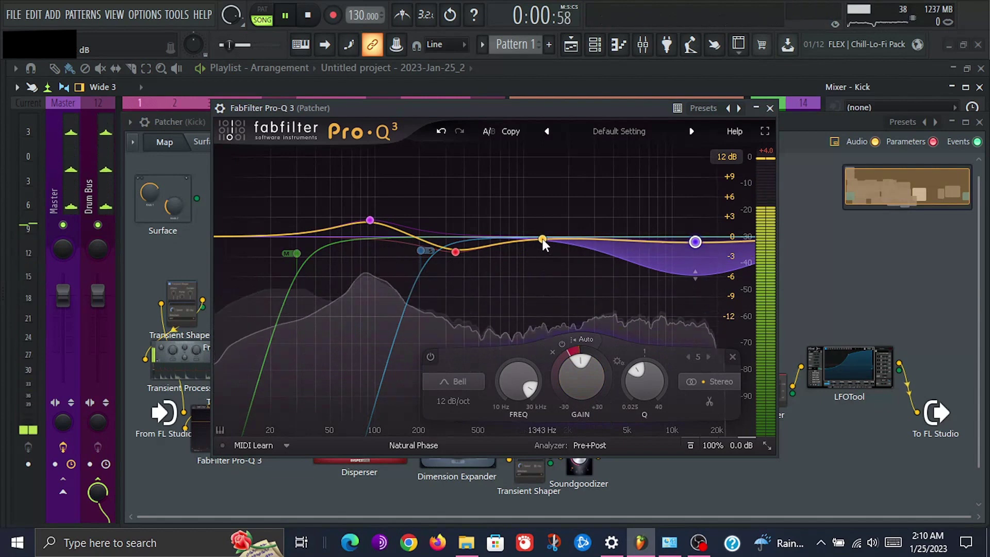
Add a bell cut at about 1135 Hz, give it a dynamic range of about +6.3 dB, lower its gain slightly, and close the EQ
mouse_move(542, 240)
left_mouse_down()
mouse_move(518, 201)
mouse_move(535, 213)
mouse_move(535, 289)
mouse_move(535, 227)
mouse_move(534, 249)
left_mouse_up()
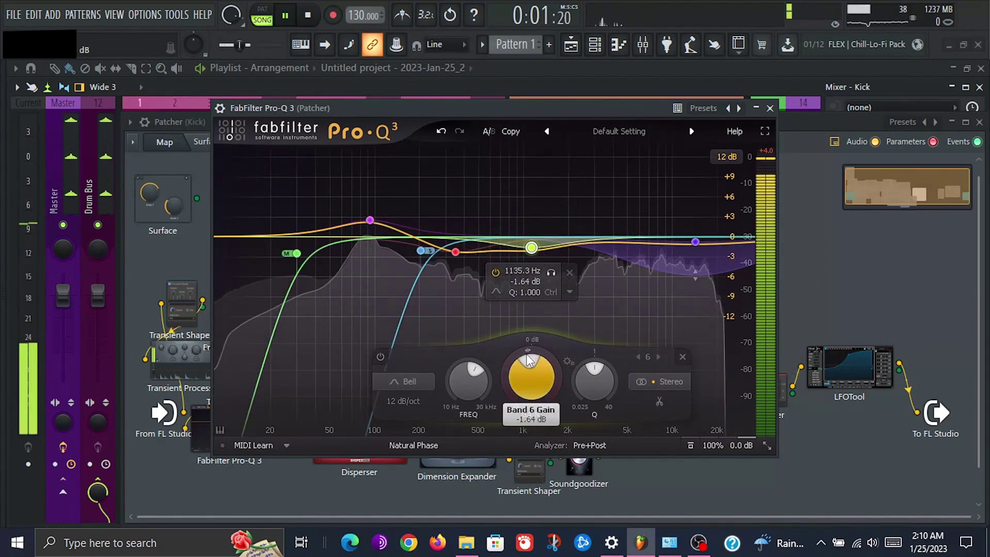
left_click_drag(533, 353, 532, 332)
left_click_drag(565, 301, 574, 280)
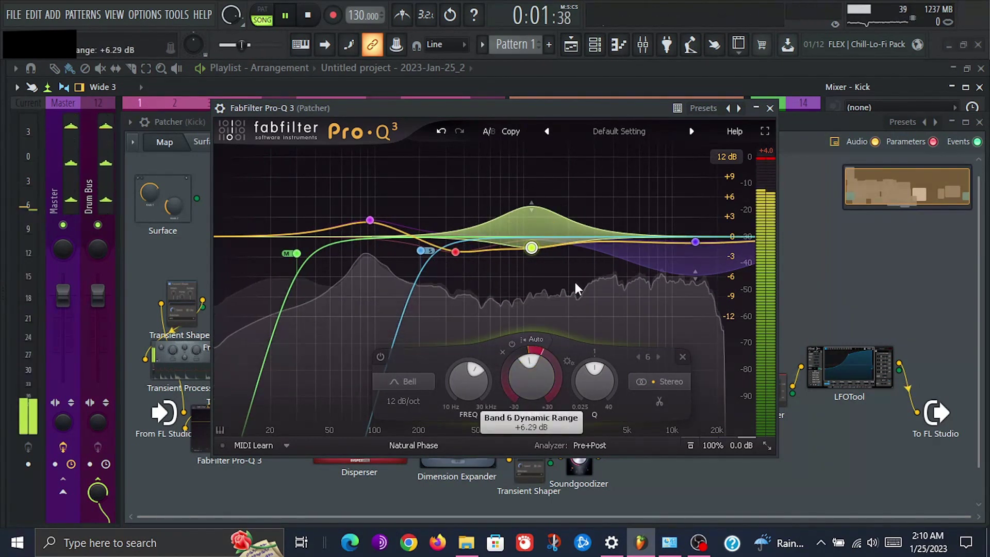
left_click_drag(536, 376, 526, 396)
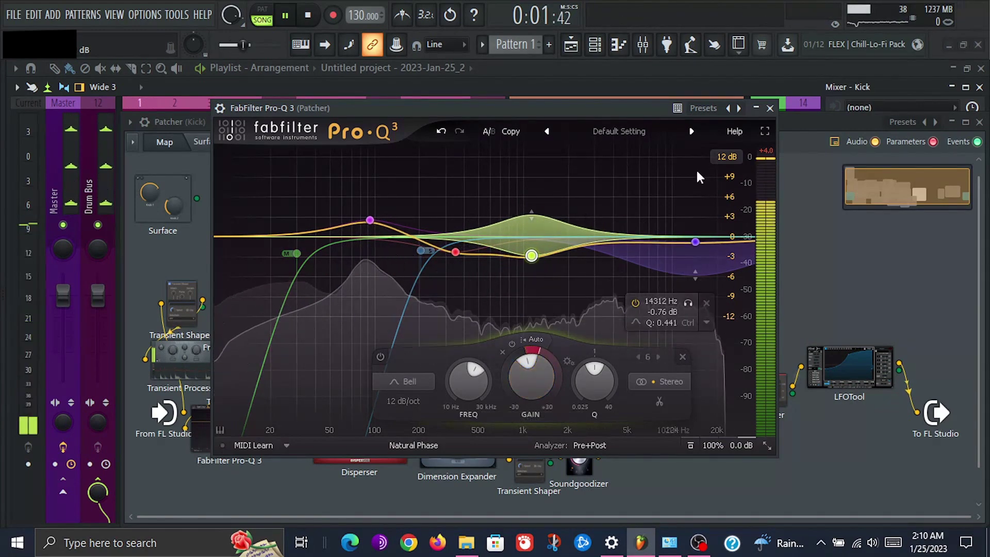
left_click(770, 108)
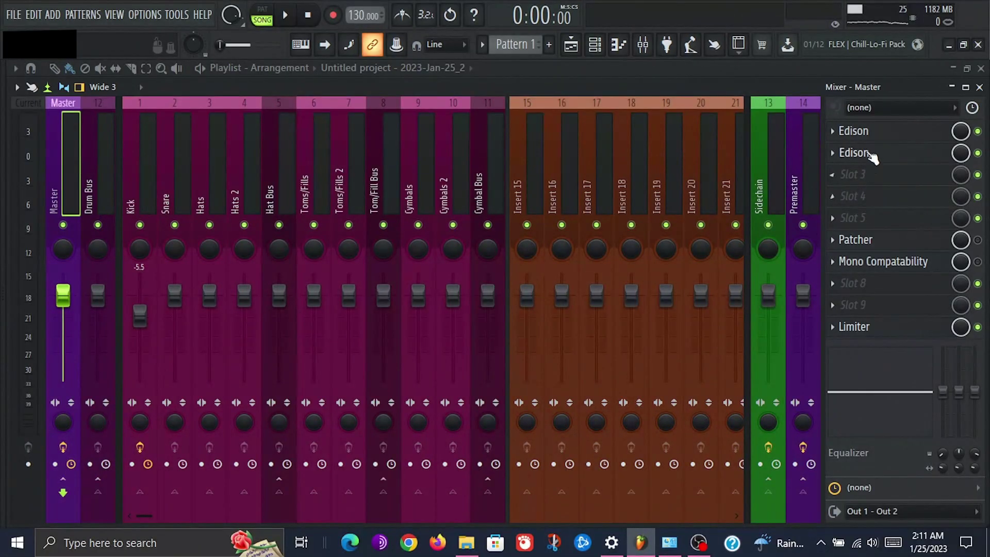
Open the second Edison on the Master track, clear its old sample, and record the processed kick from playback
left_click(870, 154)
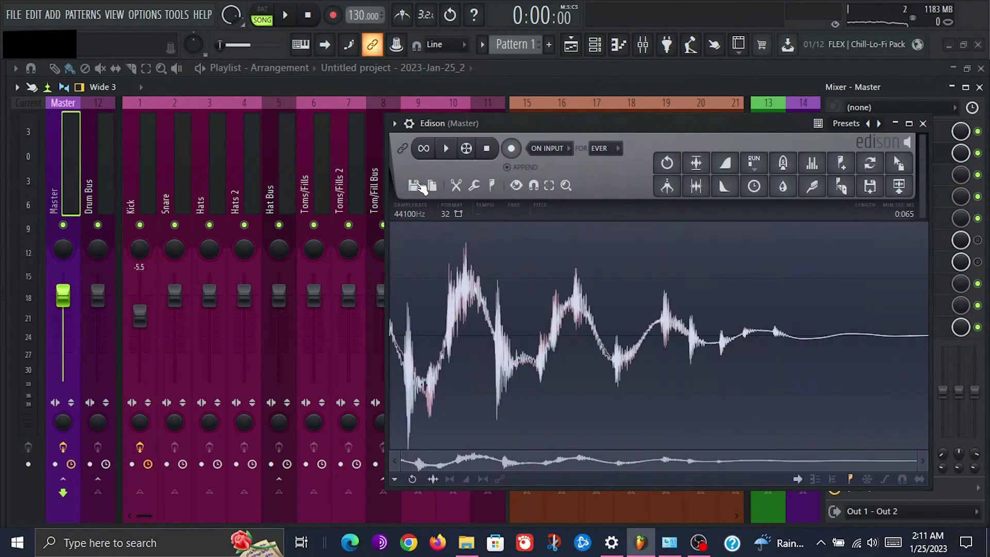
left_click(416, 185)
left_click(428, 208)
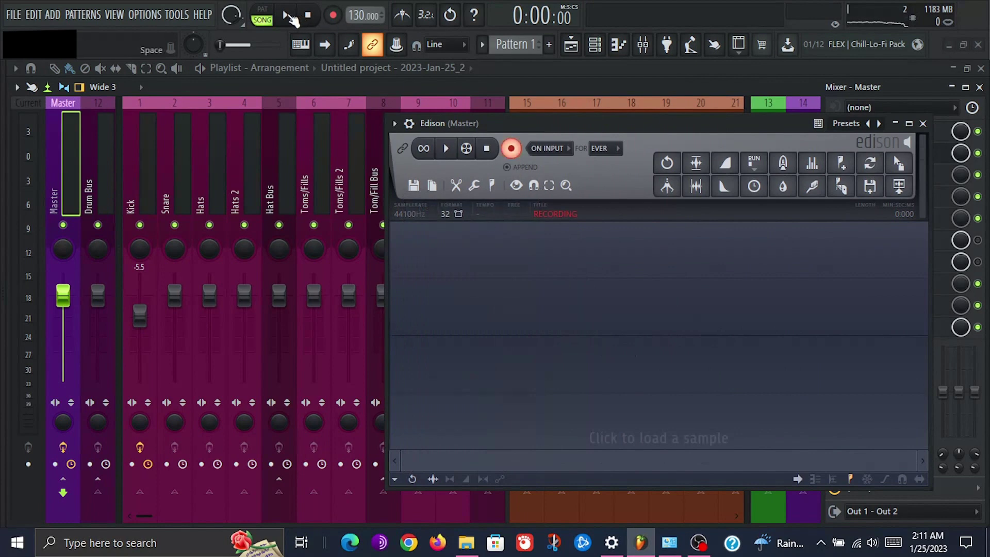
left_click(286, 16)
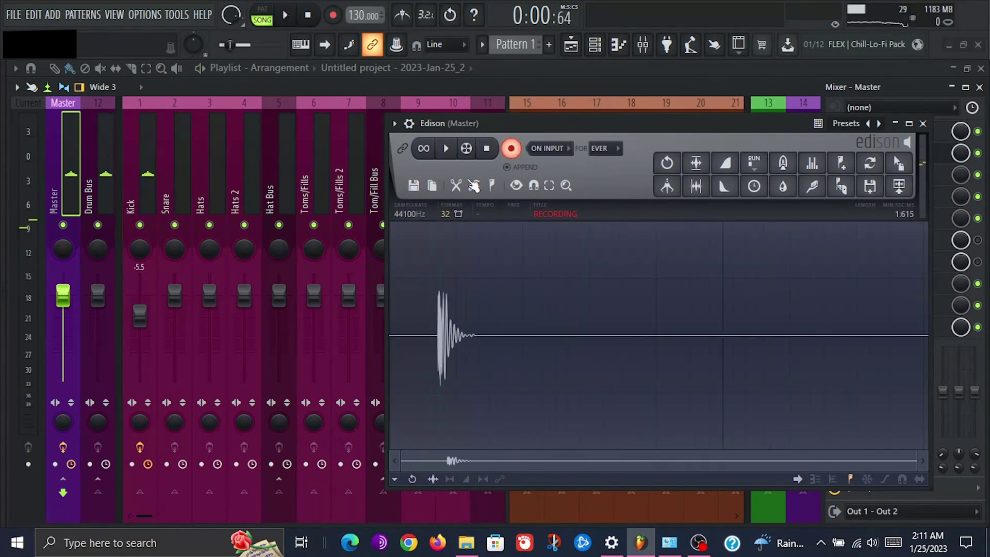
left_click(511, 148)
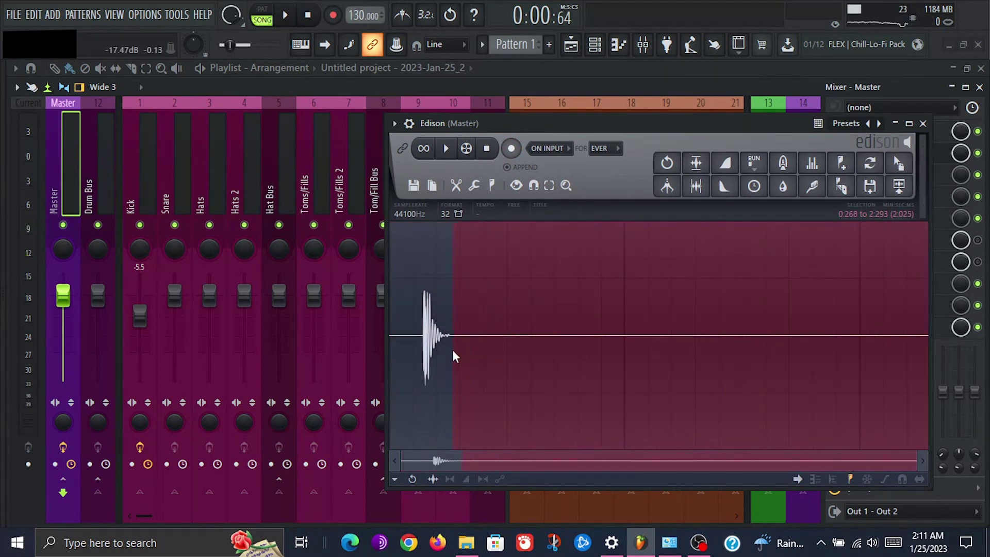
Trim the silence after and before the recorded kick in Edison so that the sample starts exactly at the transient
key("Delete")
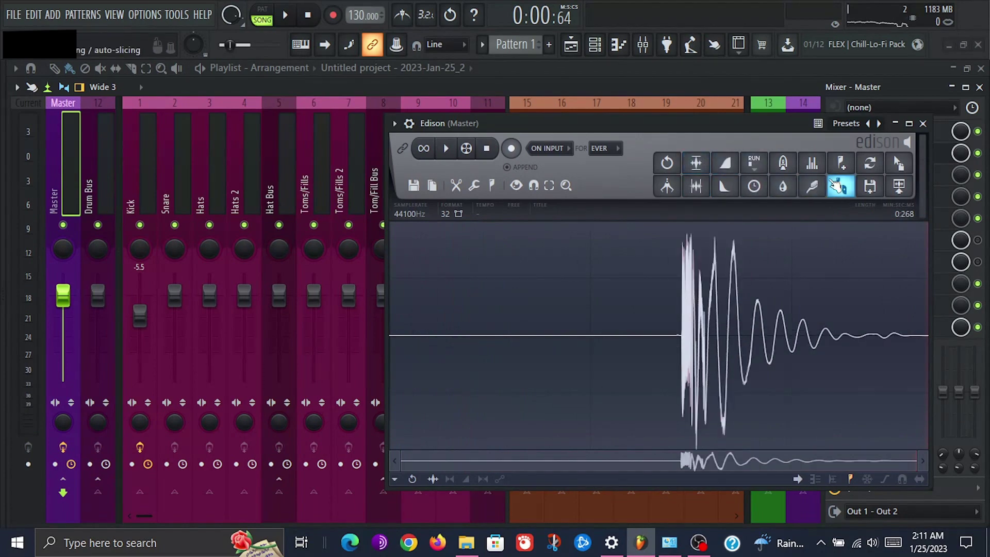
left_click(911, 132)
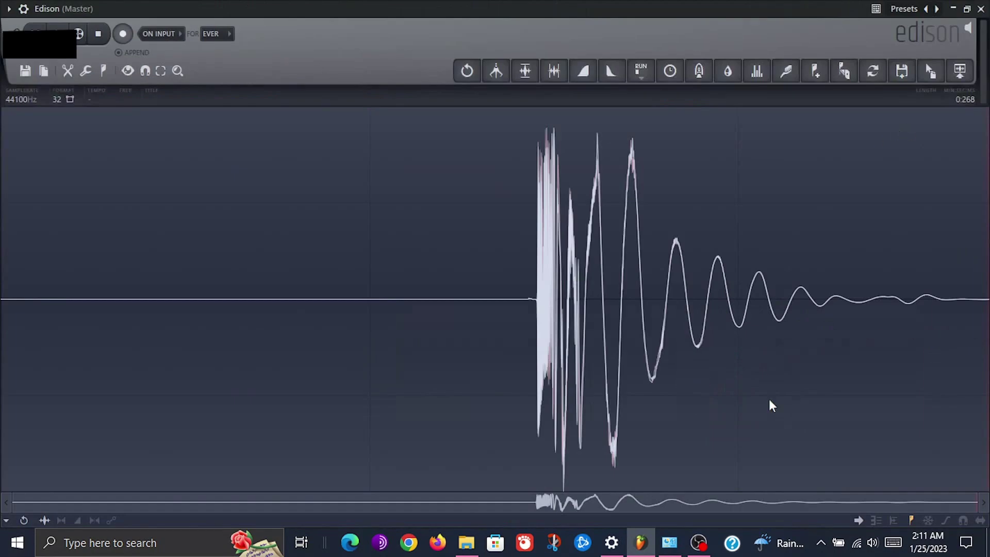
left_click_drag(974, 504, 675, 508)
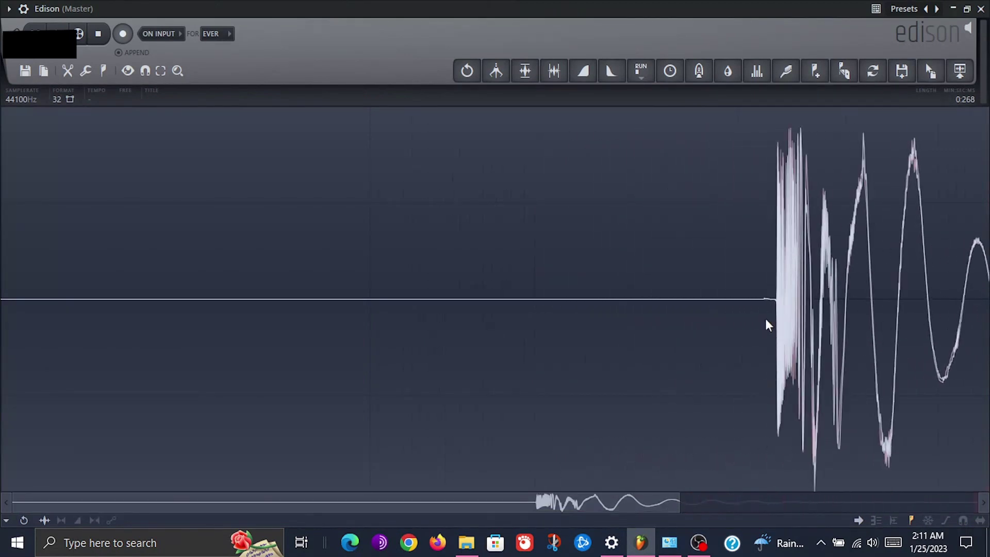
left_click_drag(761, 304, 1, 410)
key("Delete")
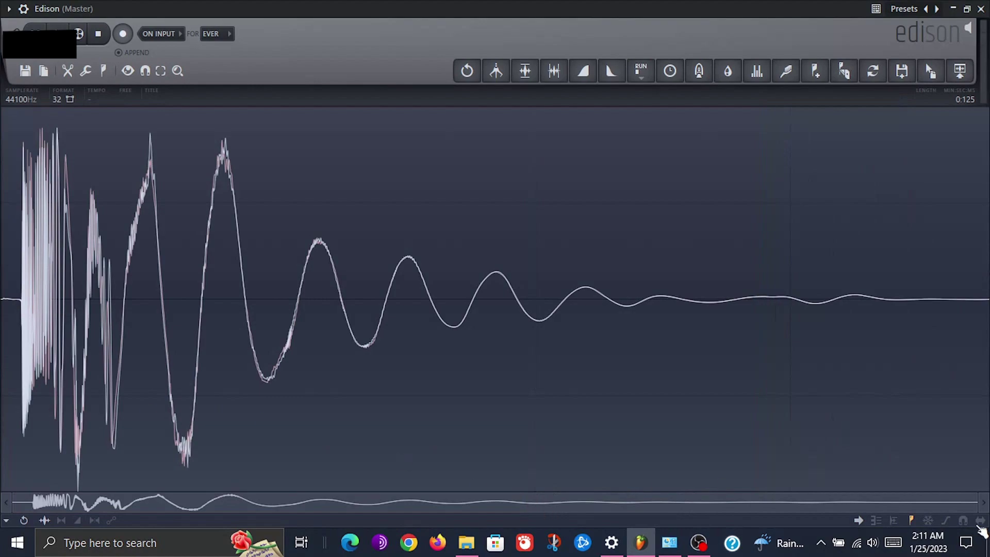
left_click_drag(975, 501, 56, 427)
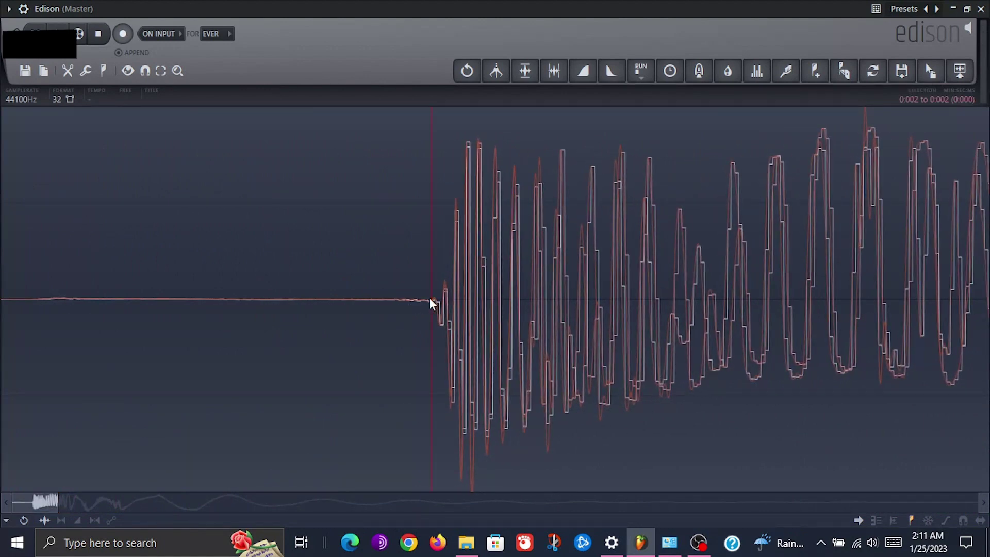
key("Delete")
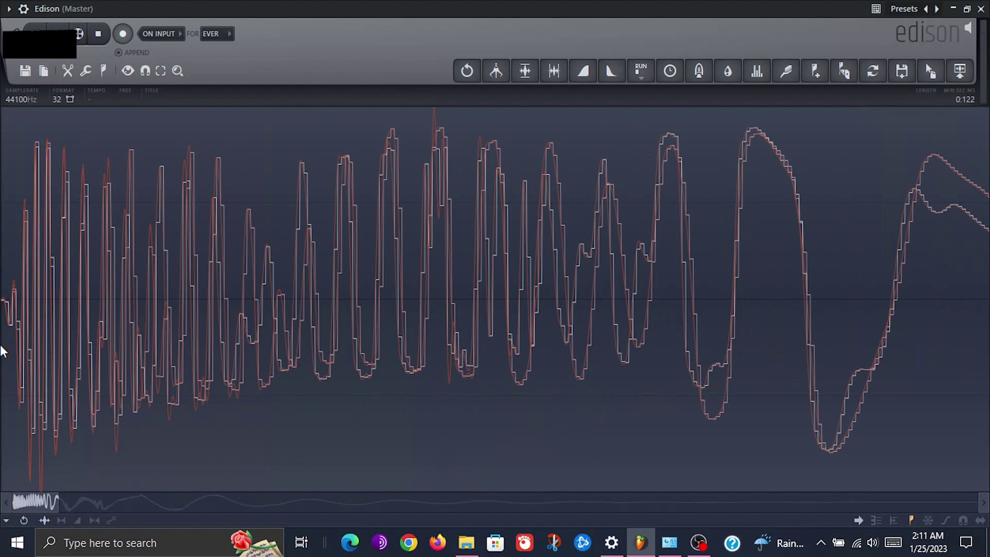
Show the whole trimmed kick waveform and audition it repeatedly, raising the system volume for playback
key("space")
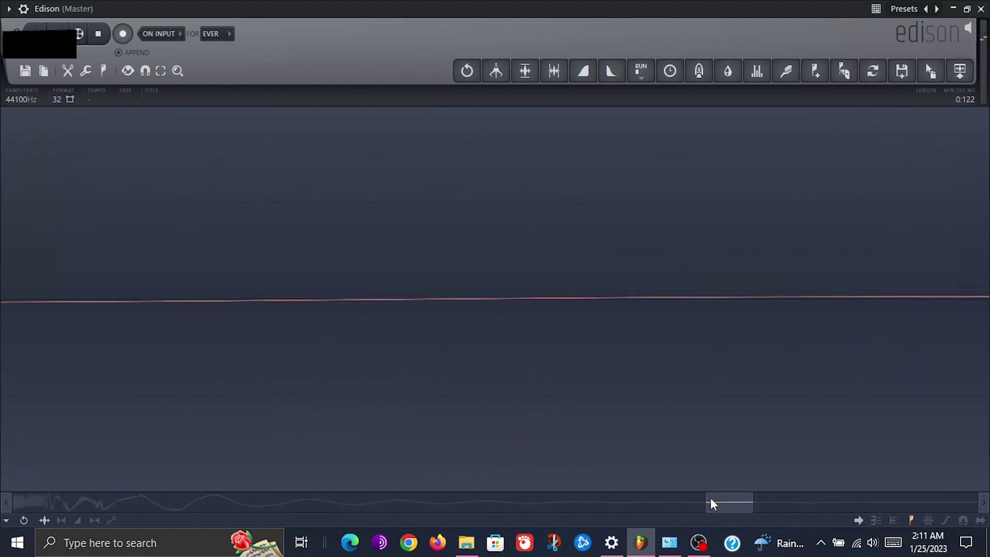
left_click_drag(705, 499, 2, 501)
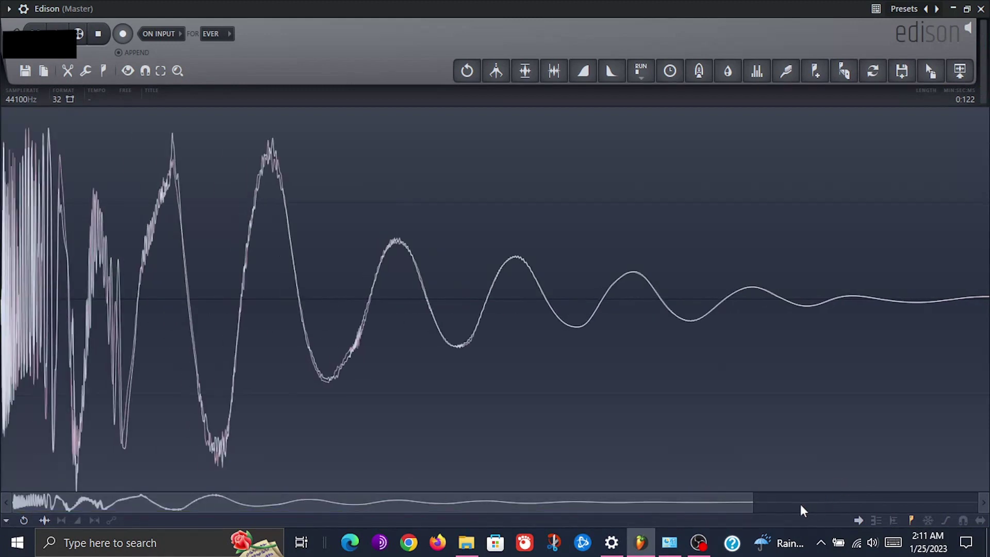
left_click_drag(752, 509, 978, 509)
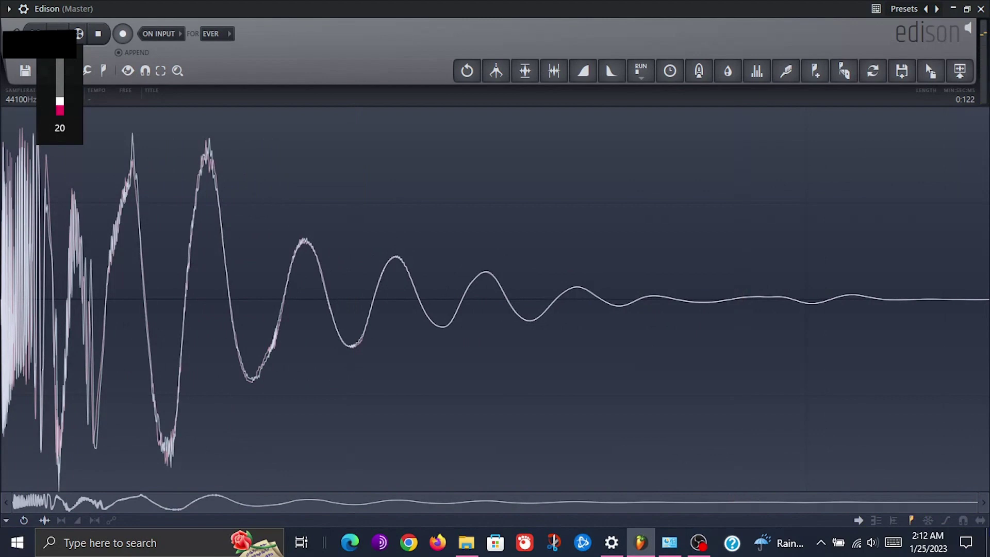
key("space")
key("XF86AudioRaiseVolume")
key("XF86AudioRaiseVolume")
key("XF86AudioRaiseVolume")
key("space")
key("space")
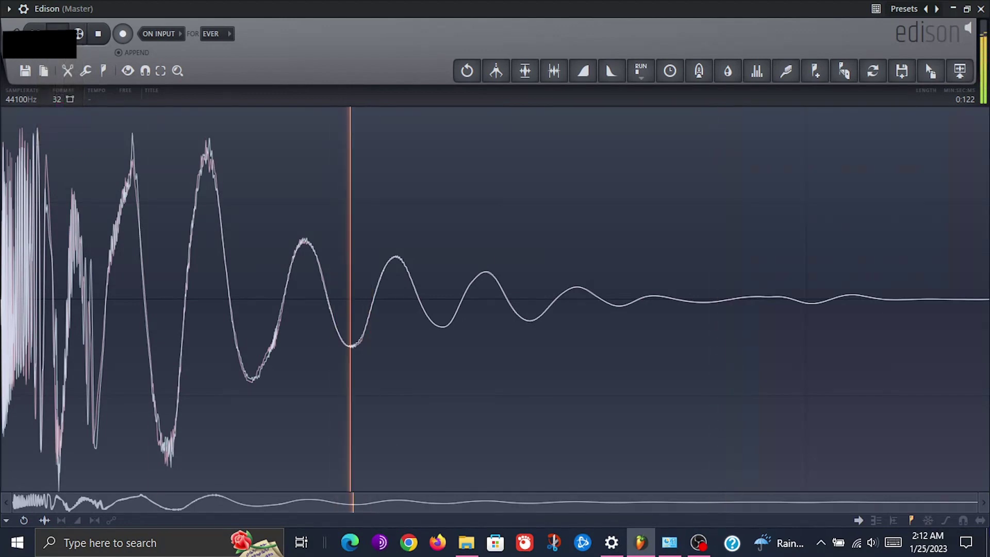
key("space")
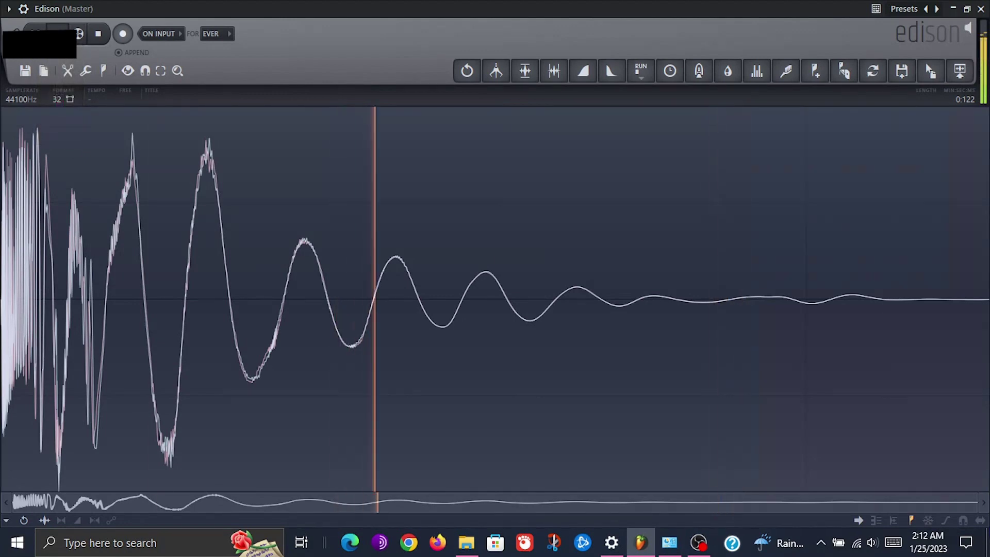
key("space")
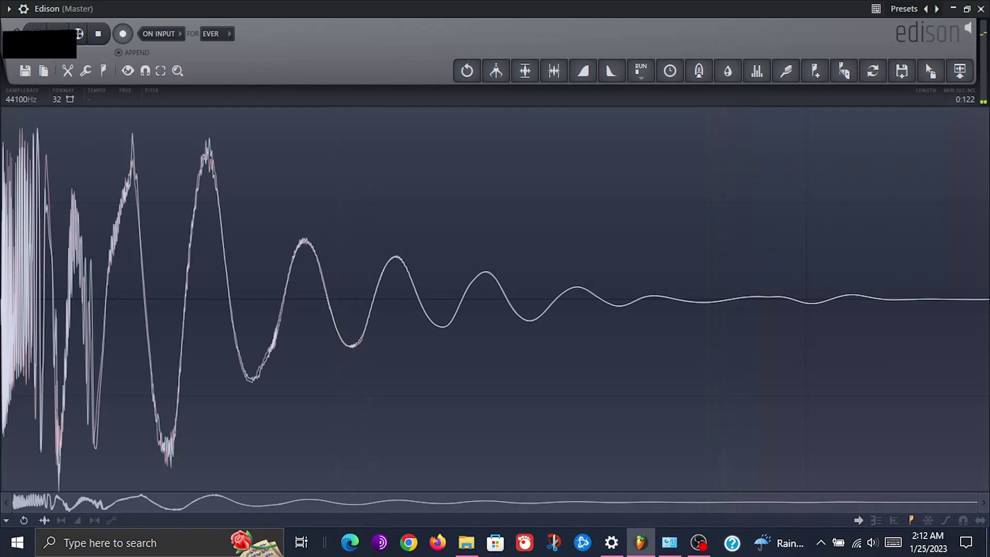
key("space")
key("space")
key("space")
key("space")
key("space")
key("space")
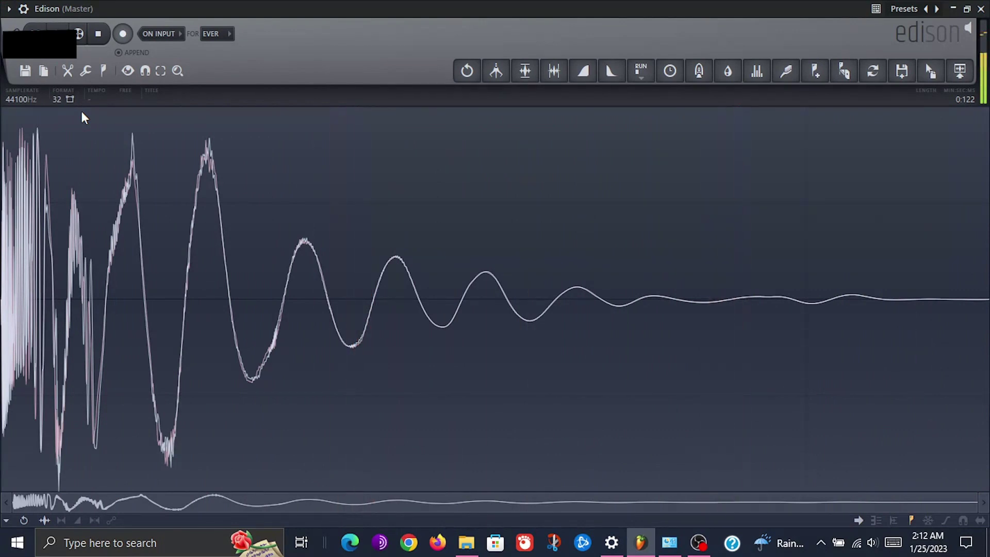